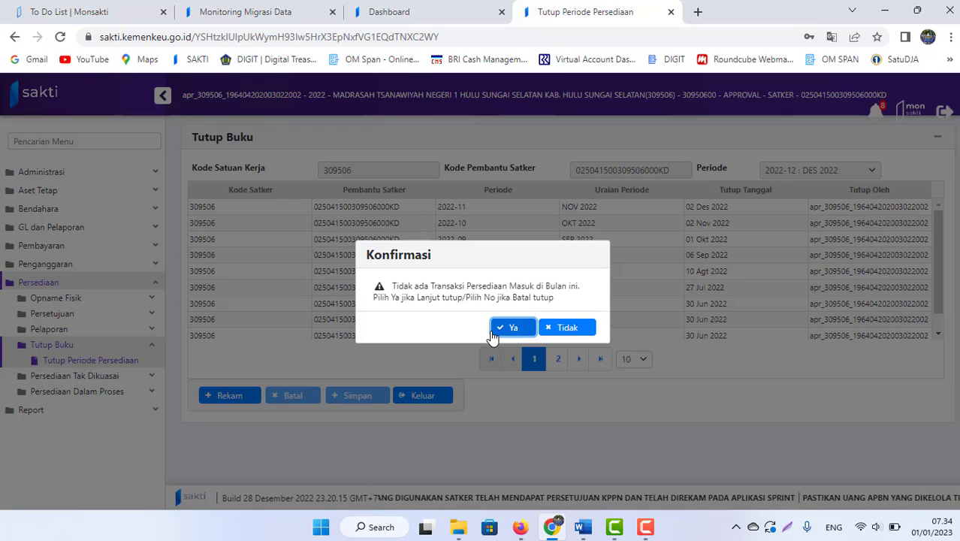
# Confirm closing the December 2022 inventory period despite there being no incoming inventory transactions that month
pyautogui.click(507, 332)
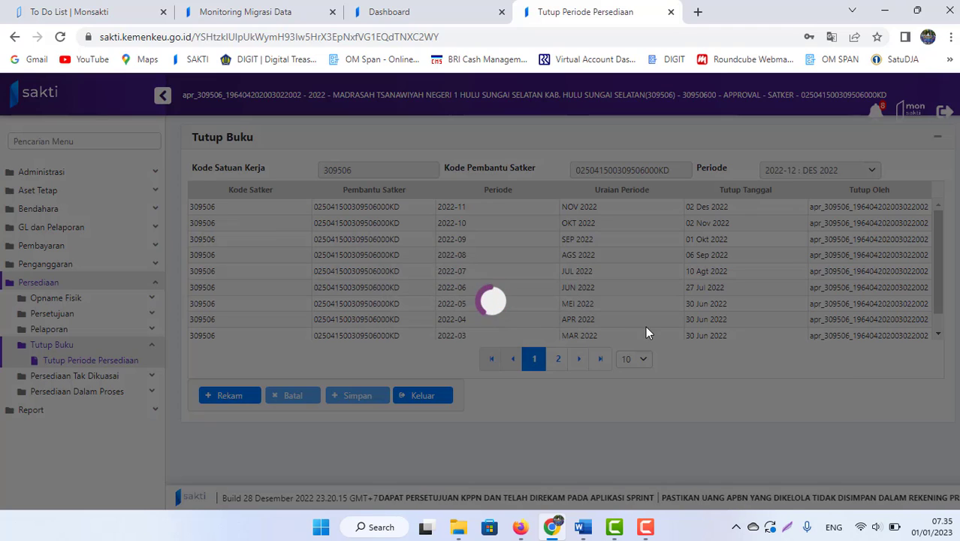
# Switch to Word and review the inventory and asset closing notes in Catatan Rekon Des 2022.docx, checking the Tutup Buku period list in between
pyautogui.click(586, 531)
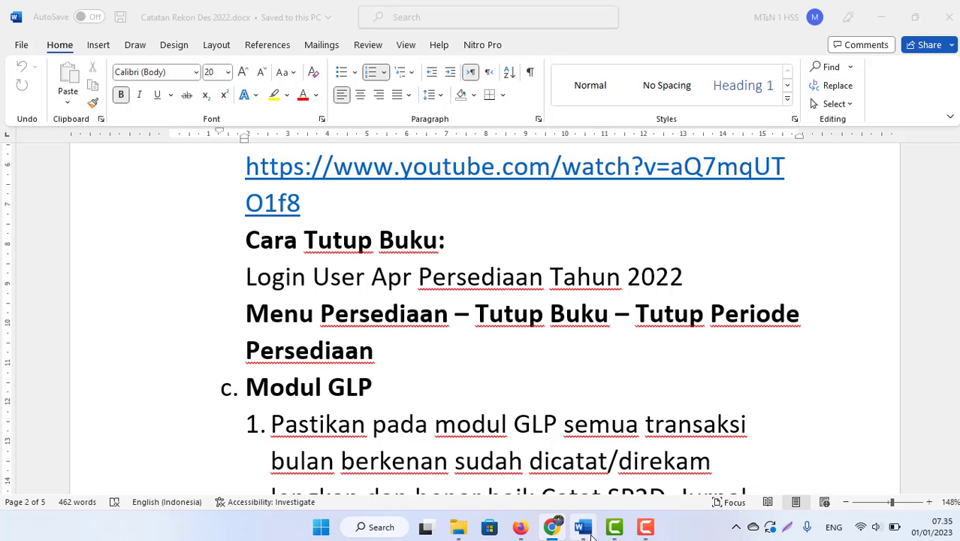
pyautogui.click(514, 295)
pyautogui.press('Up')
pyautogui.press('Up')
pyautogui.press('Up')
pyautogui.press('Up')
pyautogui.press('Up')
pyautogui.press('Up')
pyautogui.press('Up')
pyautogui.press('Up')
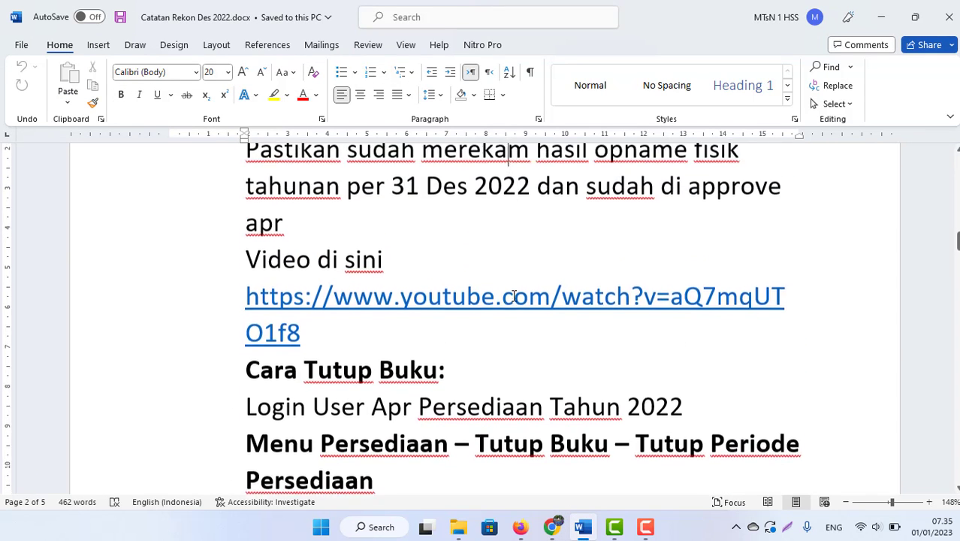
pyautogui.press('Up')
pyautogui.press('Up')
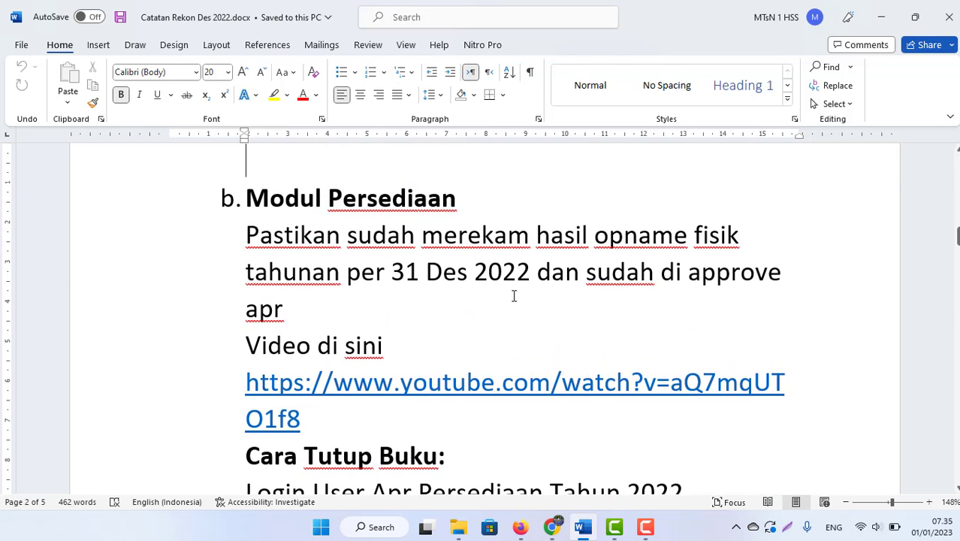
pyautogui.hotkey('alt', 'Tab')
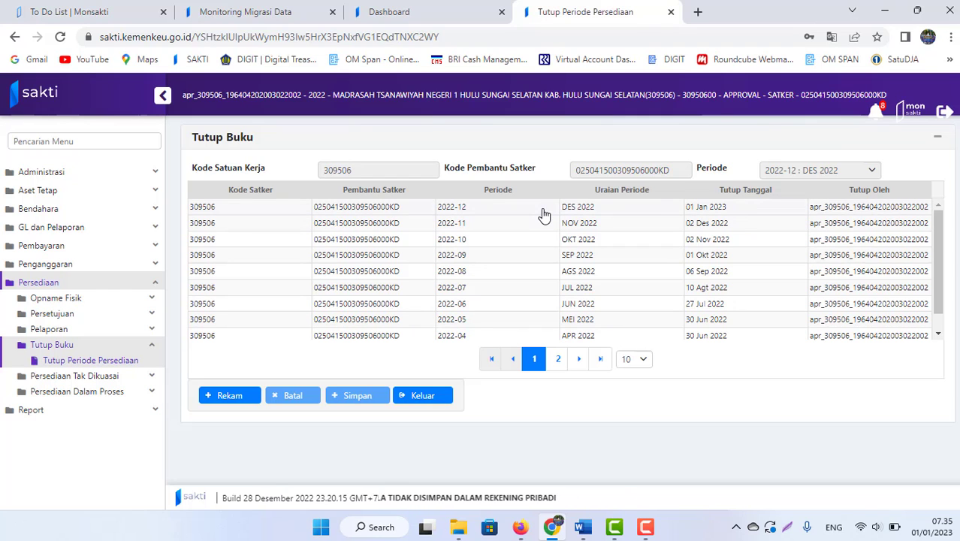
pyautogui.hotkey('alt', 'Tab')
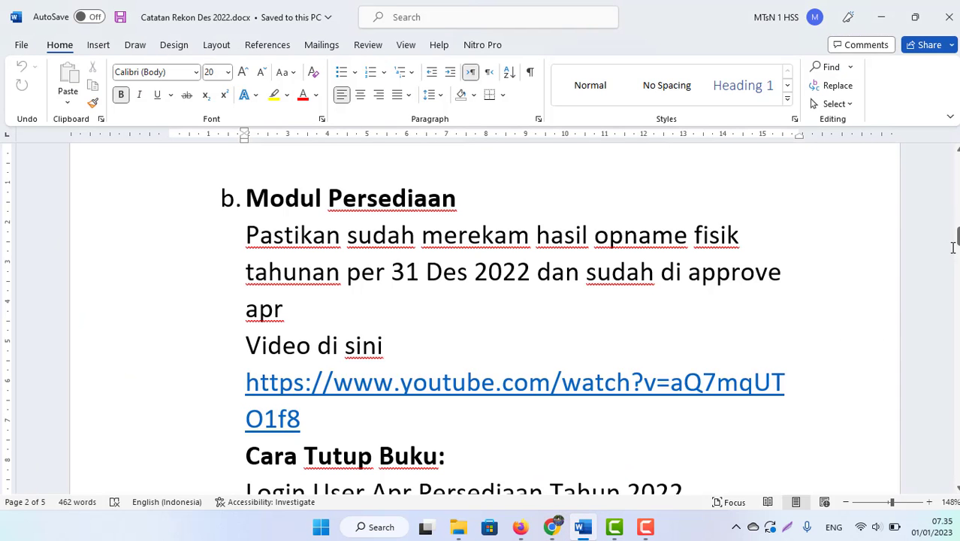
pyautogui.moveTo(953, 248); pyautogui.dragTo(955, 209)
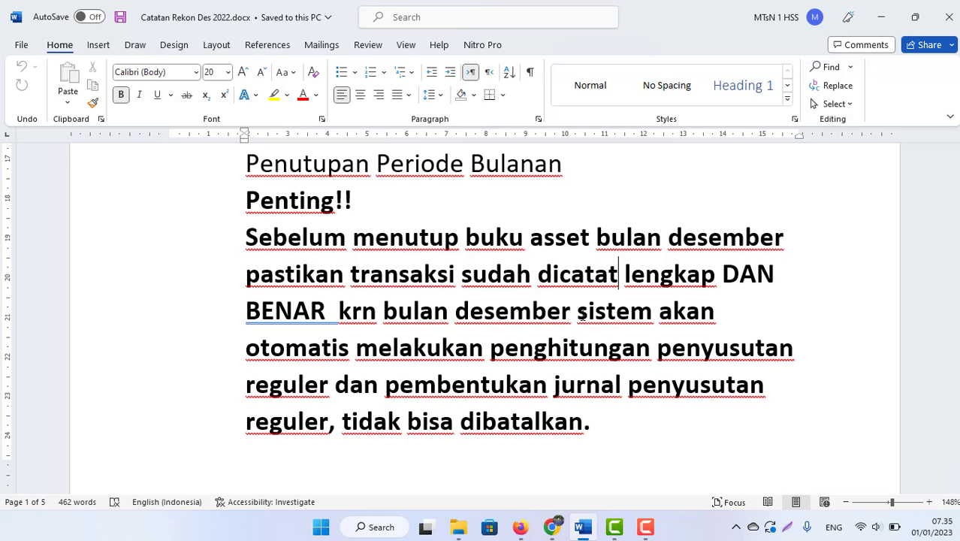
# Switch back to Chrome and open the Aset Tetap monthly period closing page, Penutupan Periode Bulanan, in the fixed-asset operator's session
pyautogui.click(552, 527)
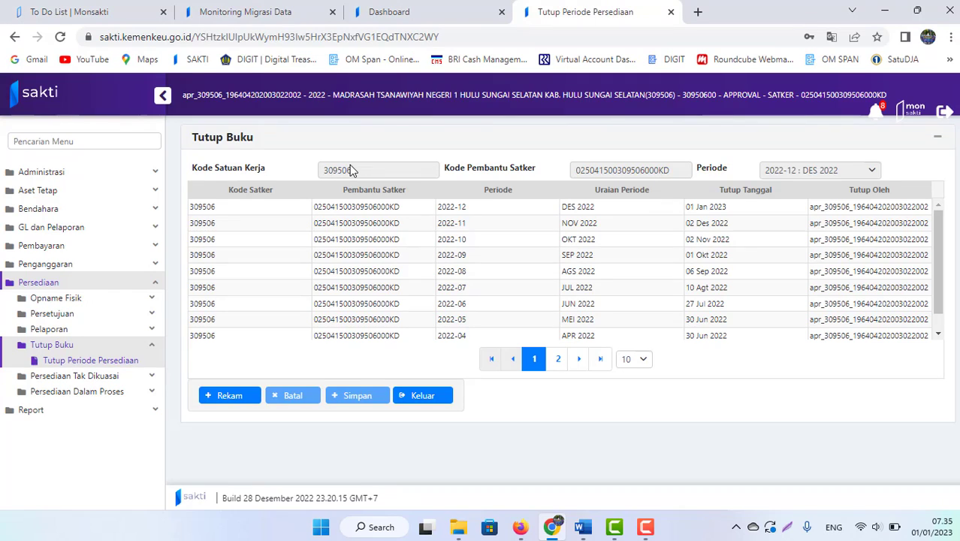
pyautogui.click(279, 13)
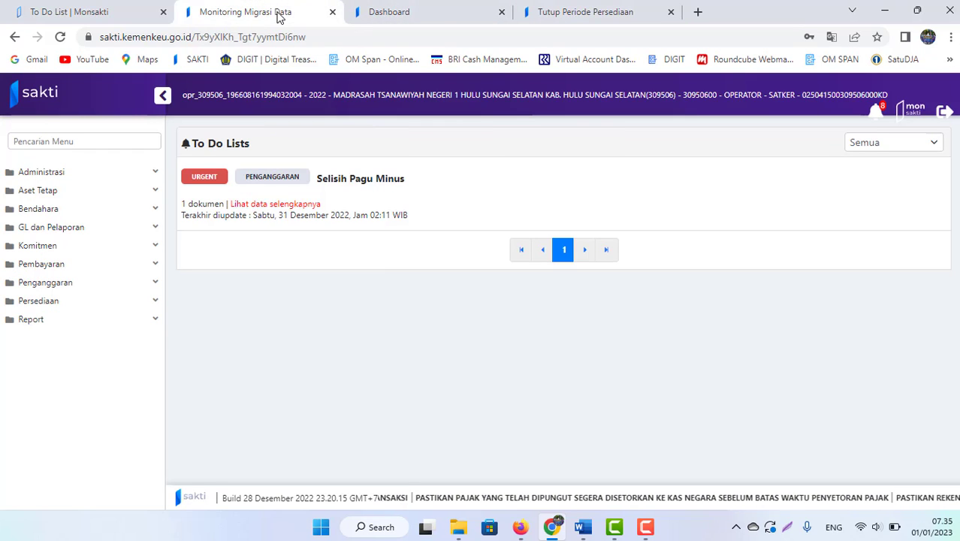
pyautogui.click(432, 9)
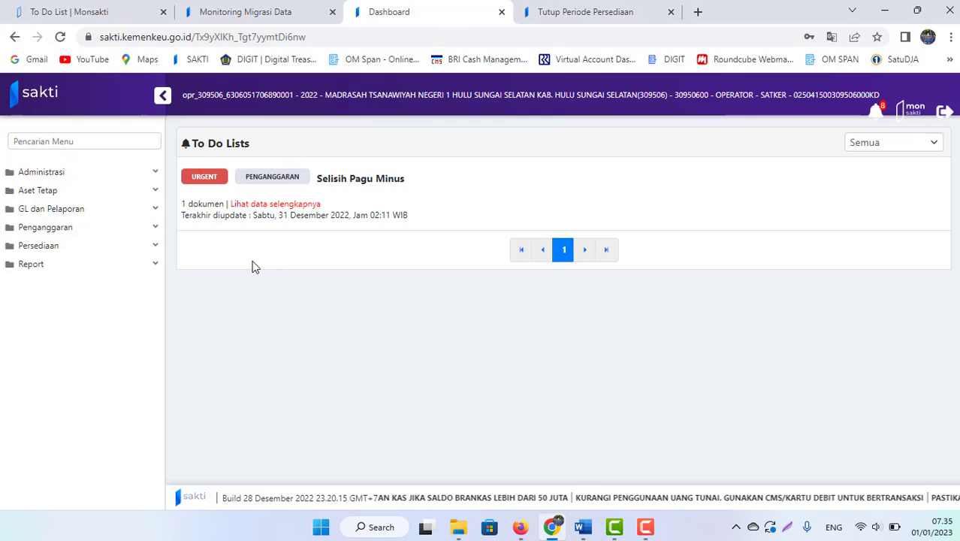
pyautogui.click(21, 193)
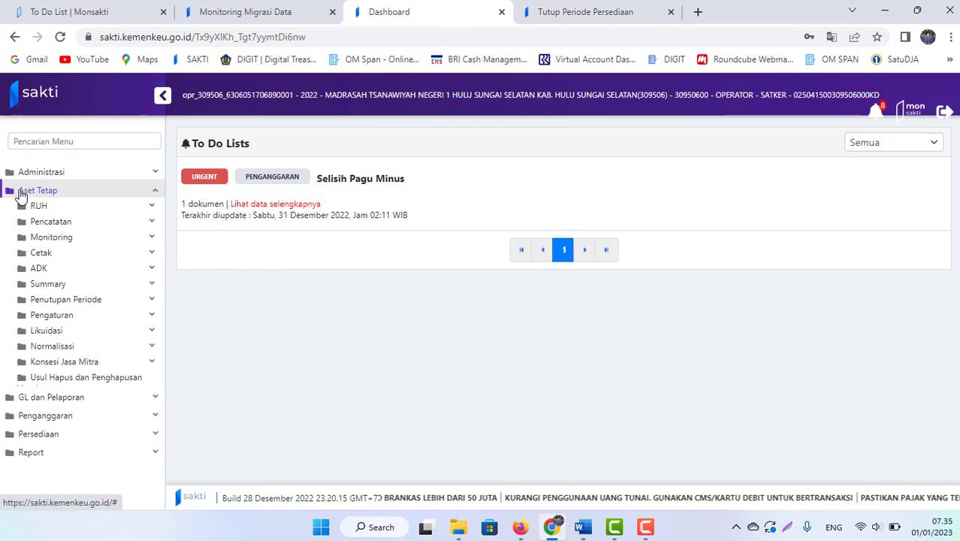
pyautogui.click(92, 302)
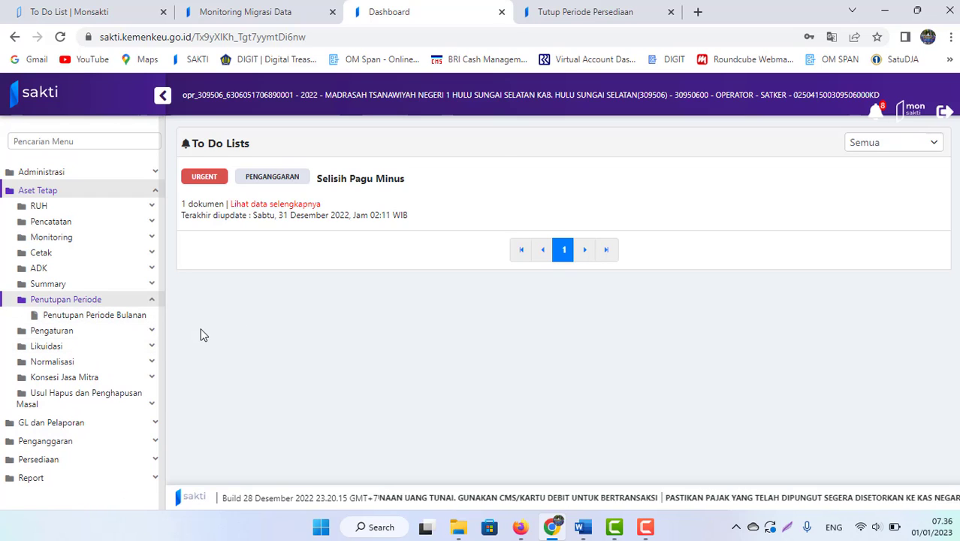
pyautogui.click(96, 322)
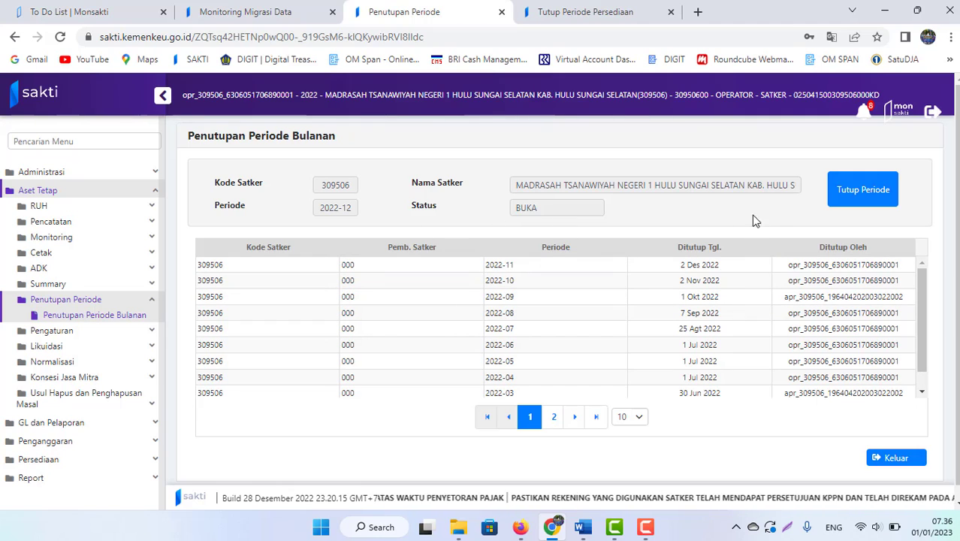
# Close the fixed-asset period 2022-12 and accept both confirmations, including the irreversible depreciation calculation
pyautogui.click(862, 190)
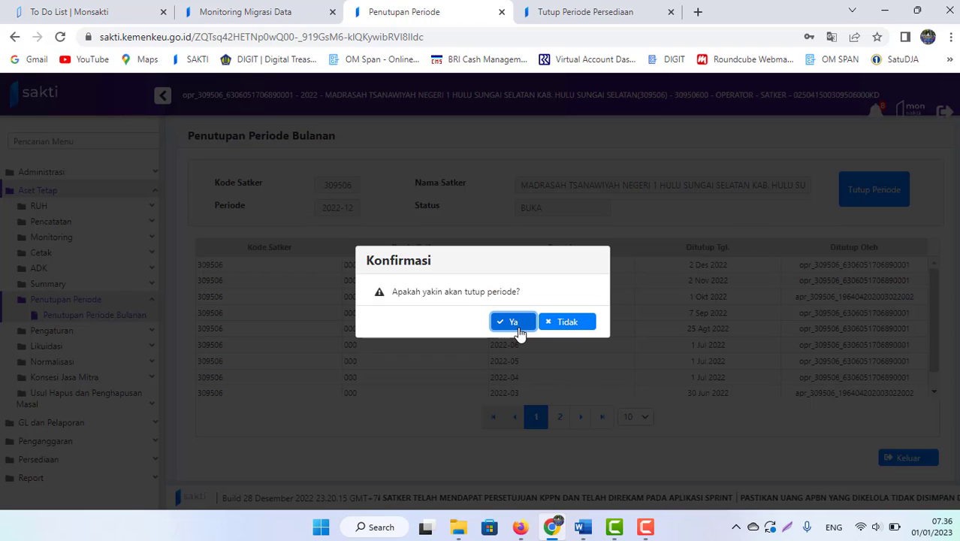
pyautogui.click(509, 323)
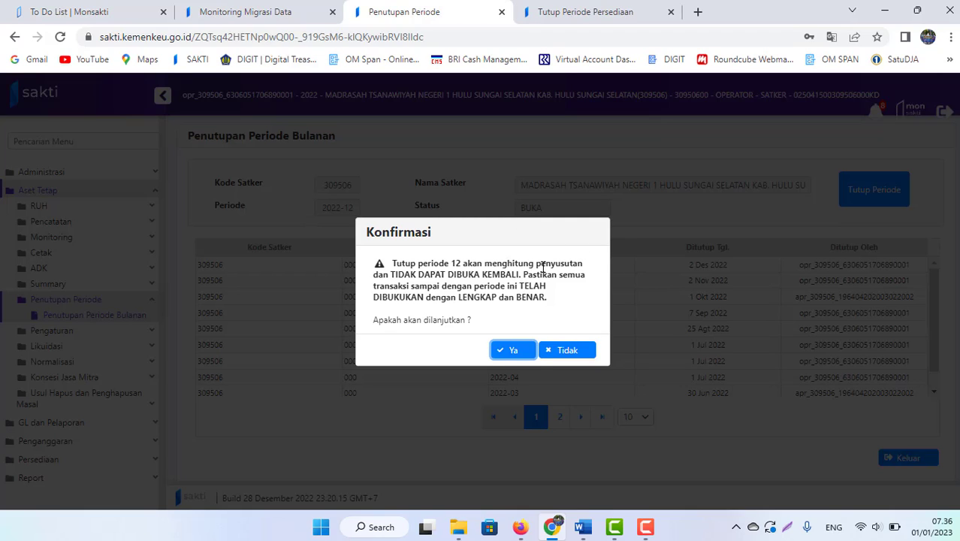
pyautogui.click(505, 353)
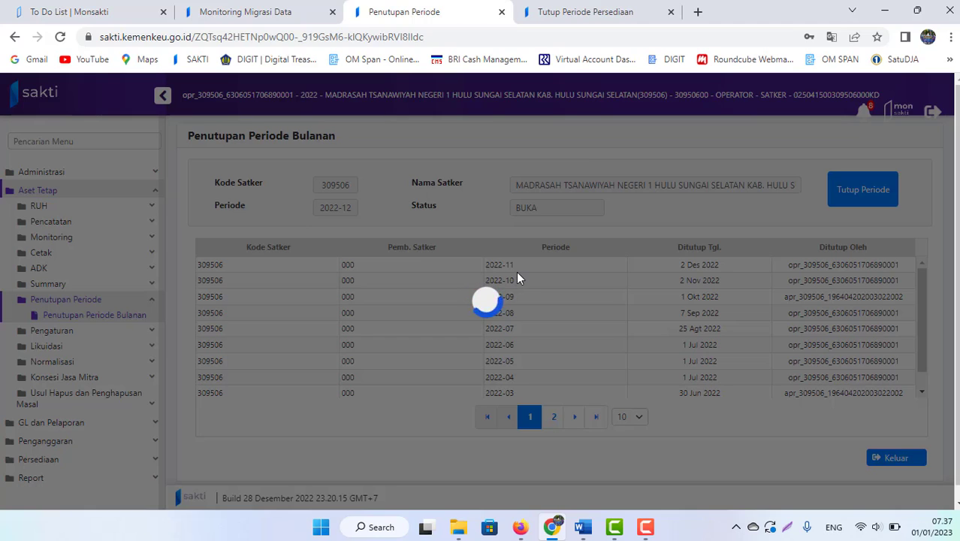
pyautogui.click(646, 527)
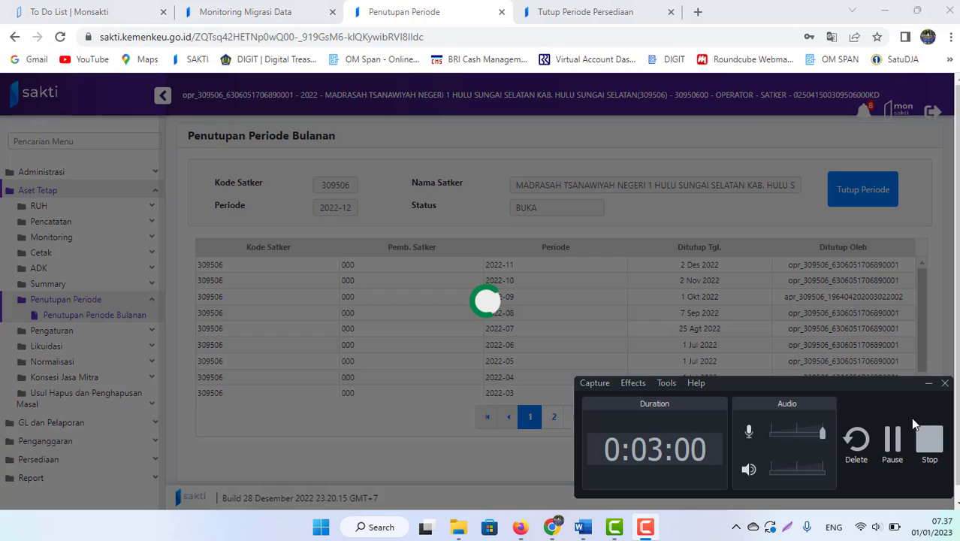
pyautogui.click(888, 448)
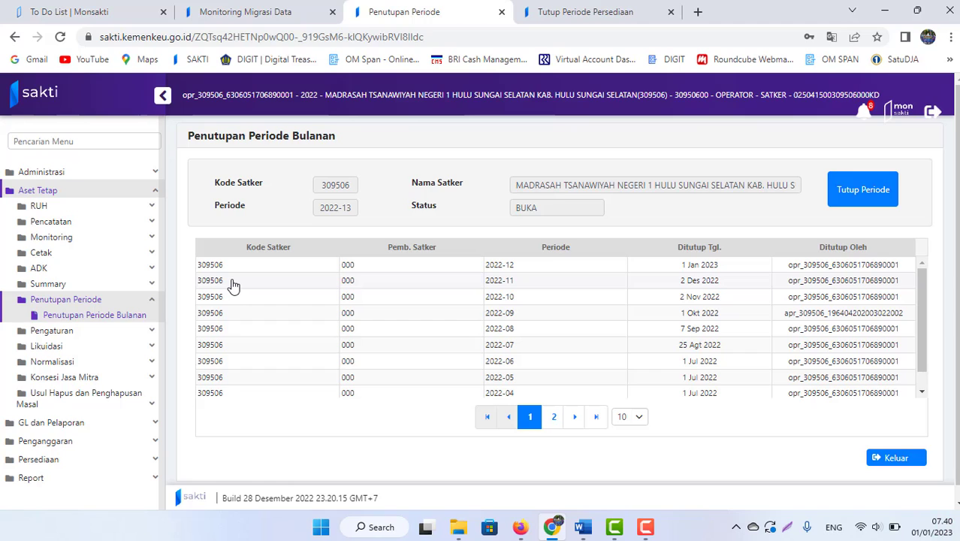
# Open the Laporan Posisi BMN di Neraca form among the fixed-asset print reports
pyautogui.click(59, 254)
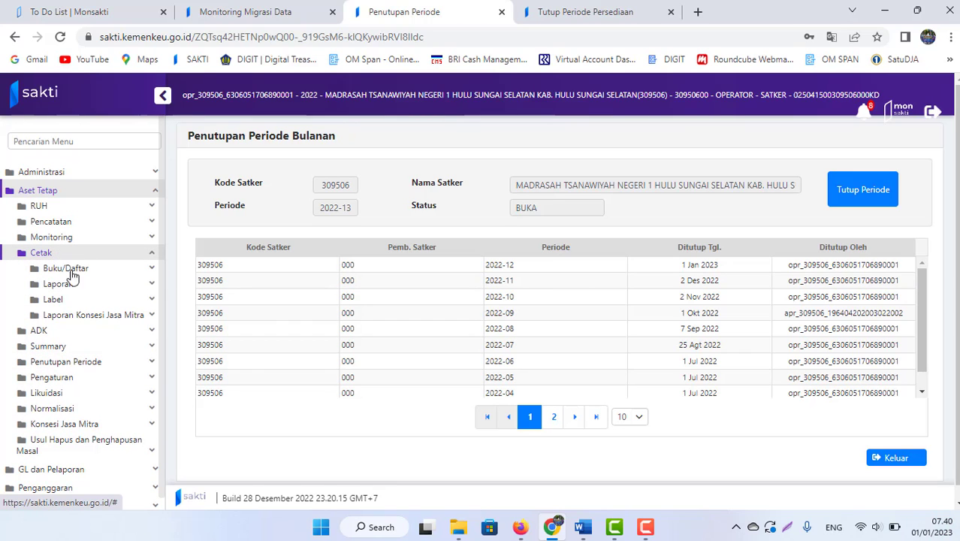
pyautogui.click(68, 285)
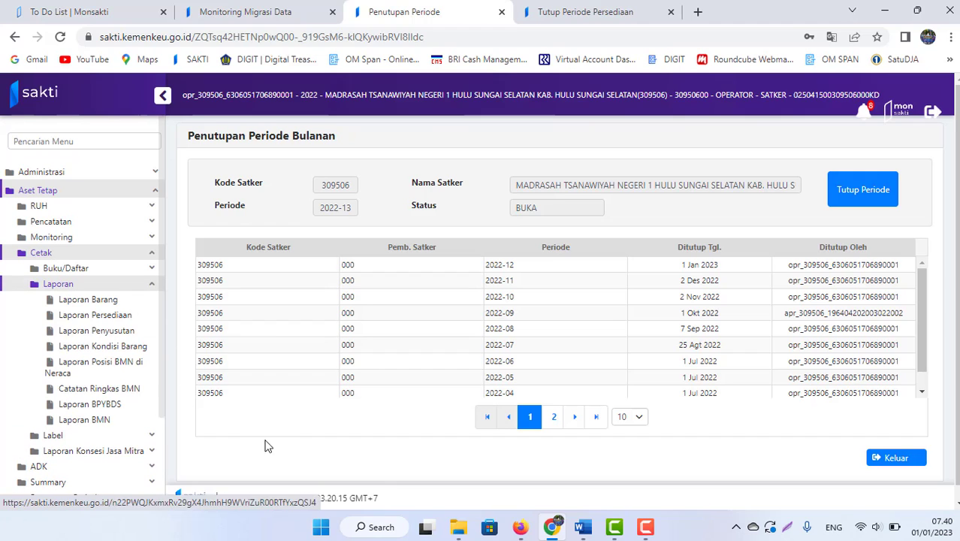
pyautogui.click(98, 368)
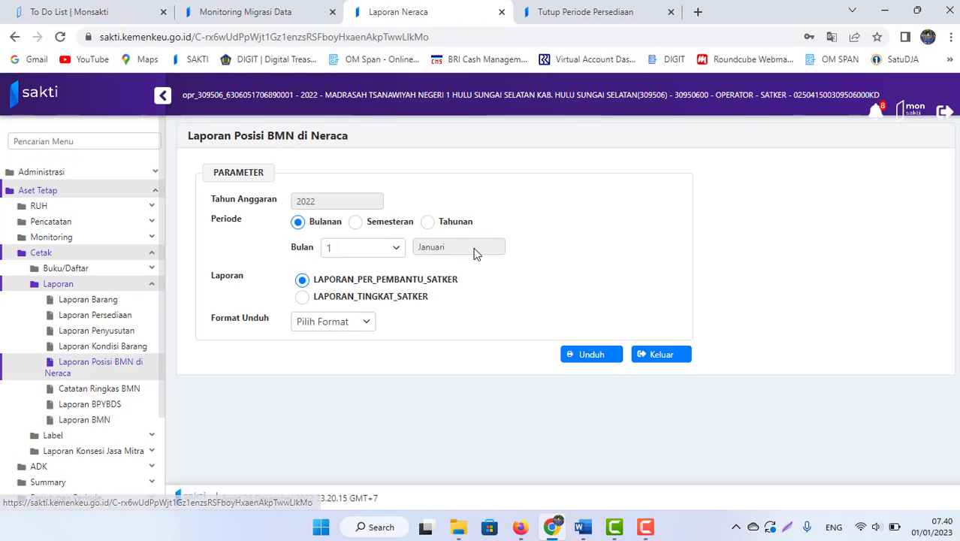
# Download the monthly BMN position report for month 11 at LAPORAN_TINGKAT_SATKER level in PDF format
pyautogui.click(400, 248)
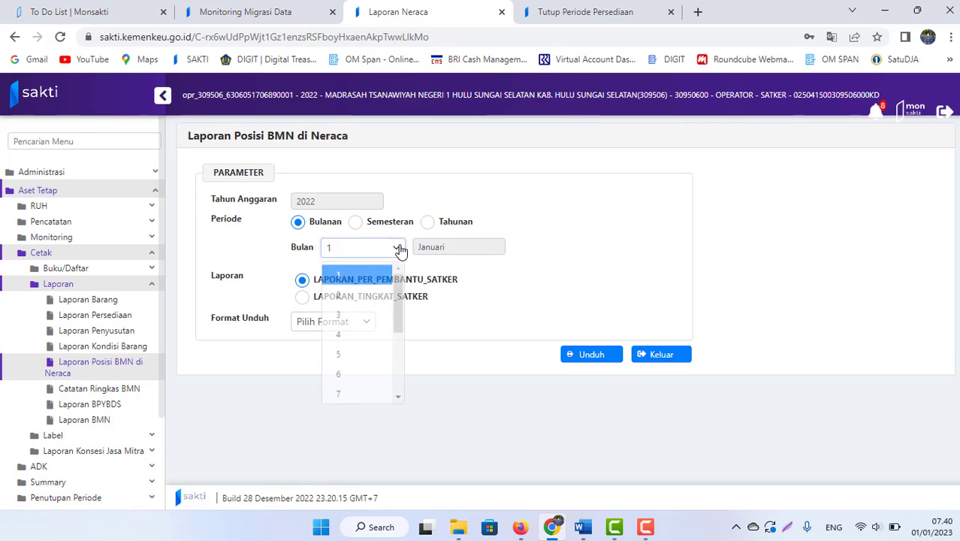
pyautogui.moveTo(401, 301); pyautogui.dragTo(399, 402)
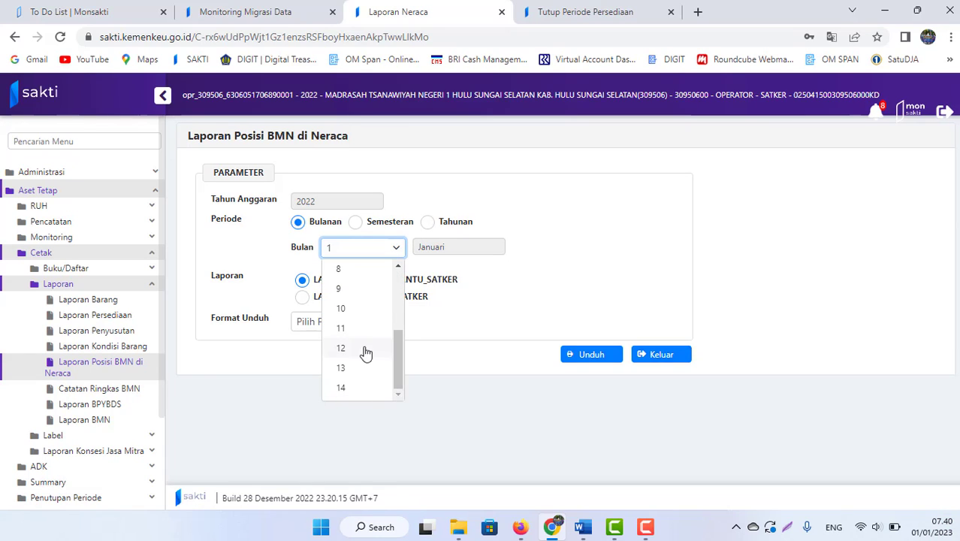
pyautogui.click(338, 330)
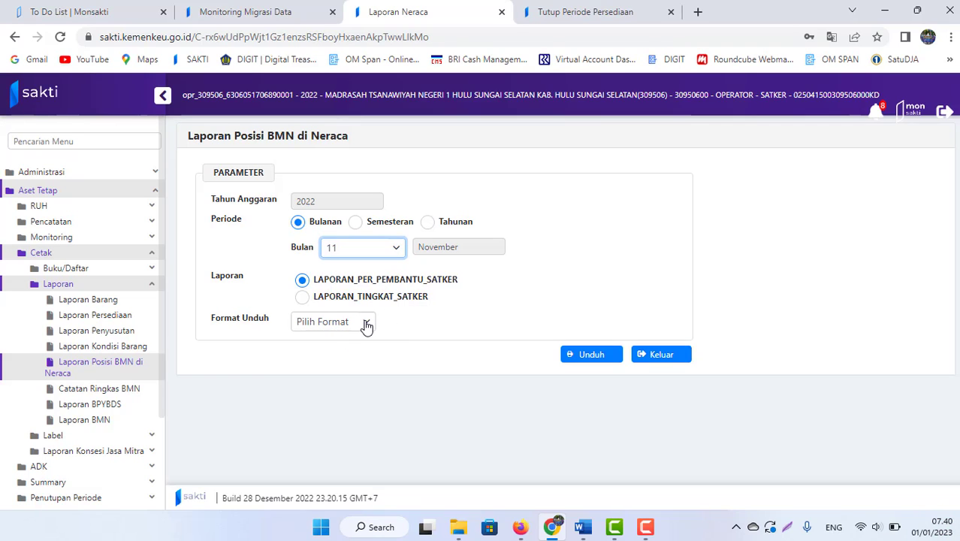
pyautogui.click(302, 298)
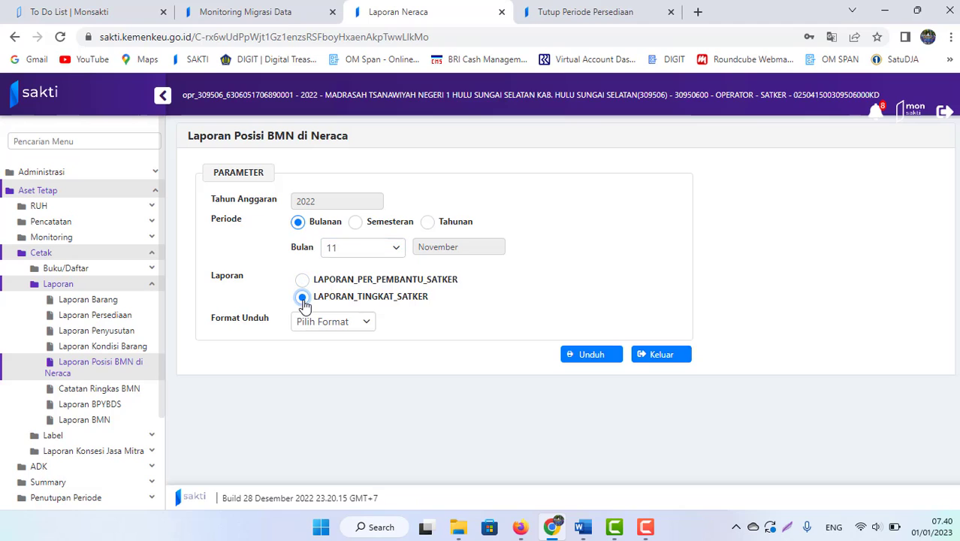
pyautogui.click(338, 325)
pyautogui.click(327, 348)
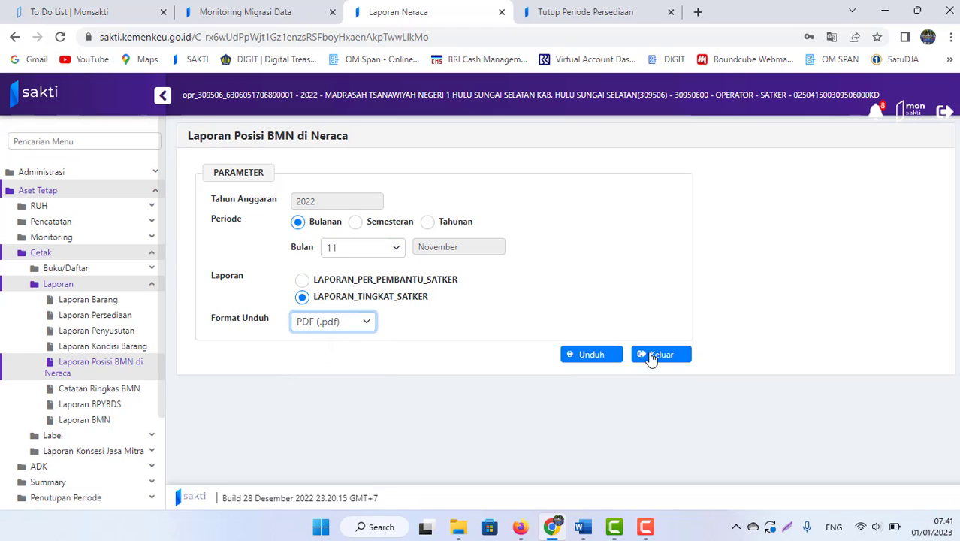
pyautogui.click(577, 356)
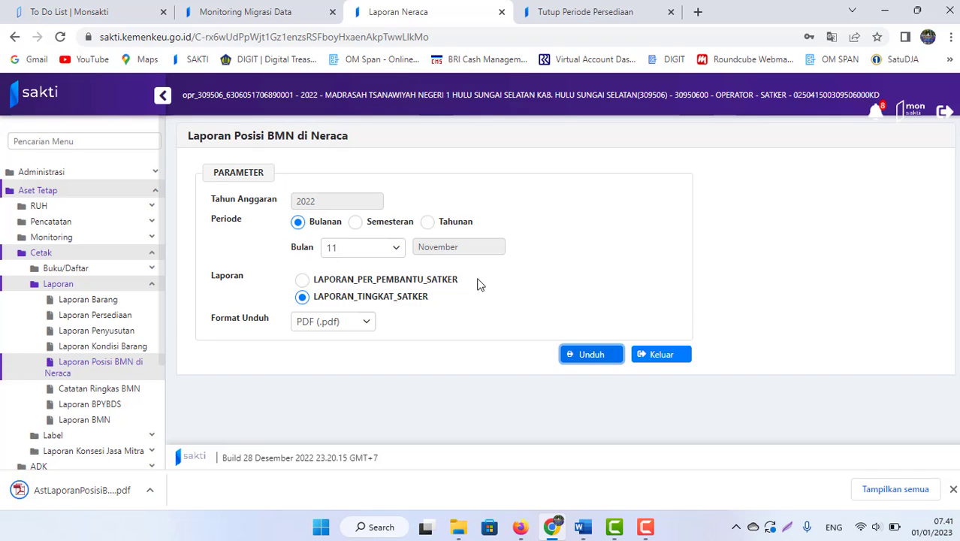
# Change the report period to Tahunan and download the annual BMN position report as well
pyautogui.click(427, 224)
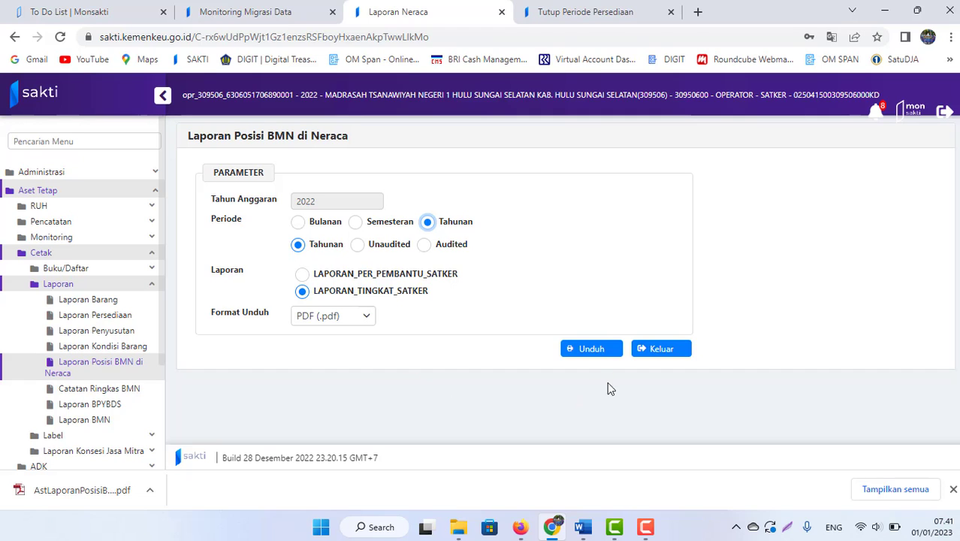
pyautogui.click(591, 351)
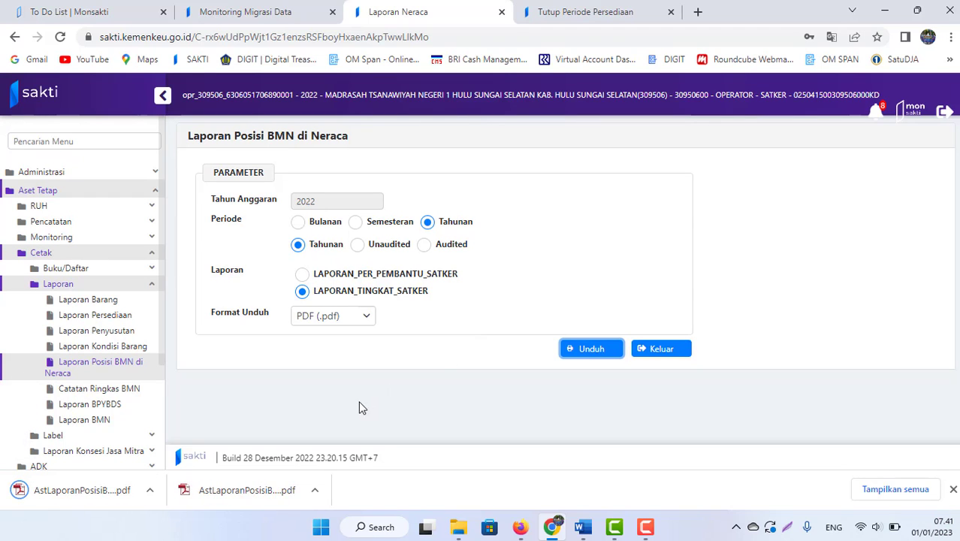
# Open the annual and November BMN position PDFs from the Downloads folder and compare their depreciation and total amounts
pyautogui.click(150, 490)
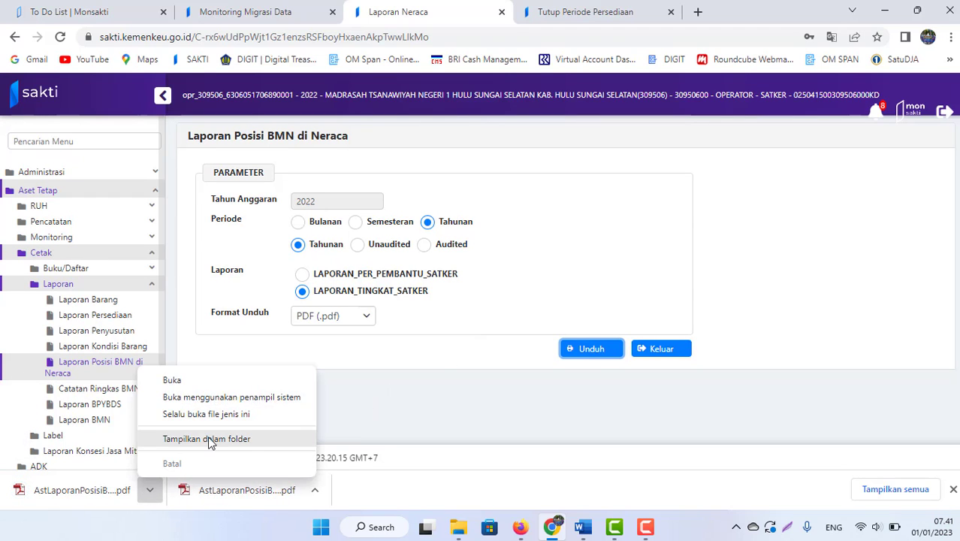
pyautogui.click(208, 440)
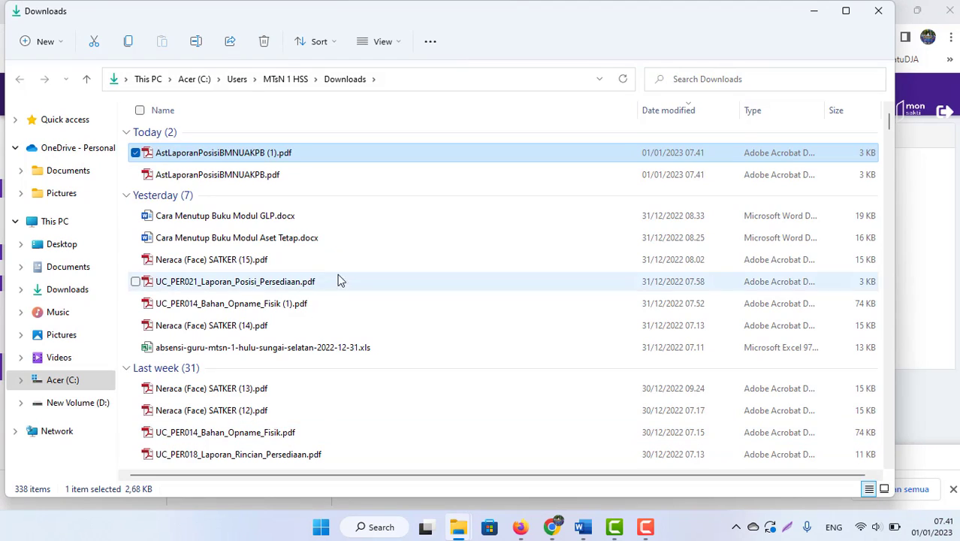
pyautogui.doubleClick(207, 155)
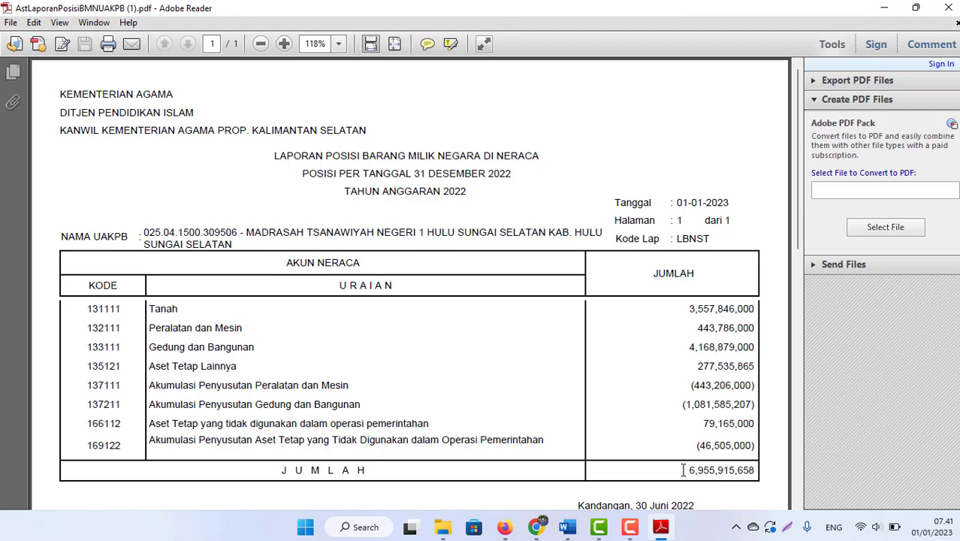
pyautogui.click(884, 7)
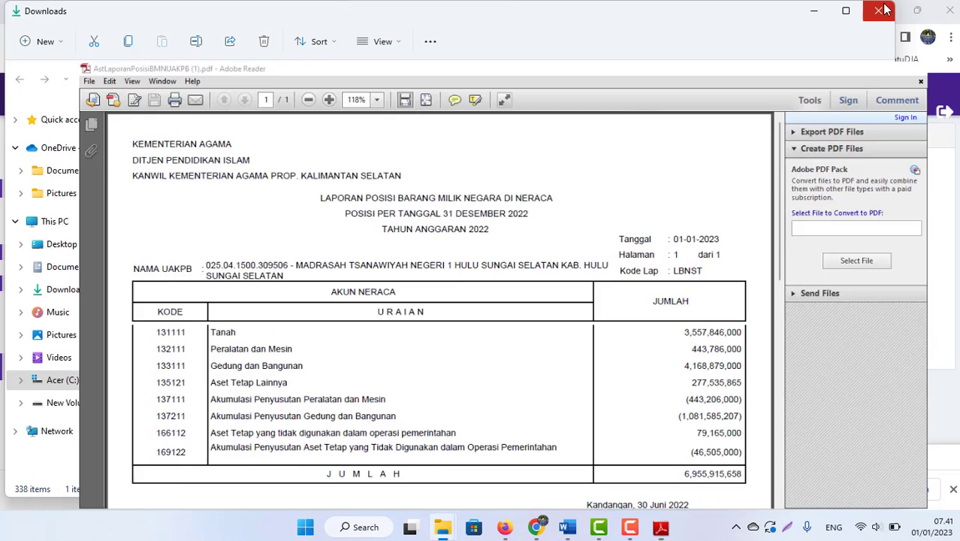
pyautogui.doubleClick(210, 177)
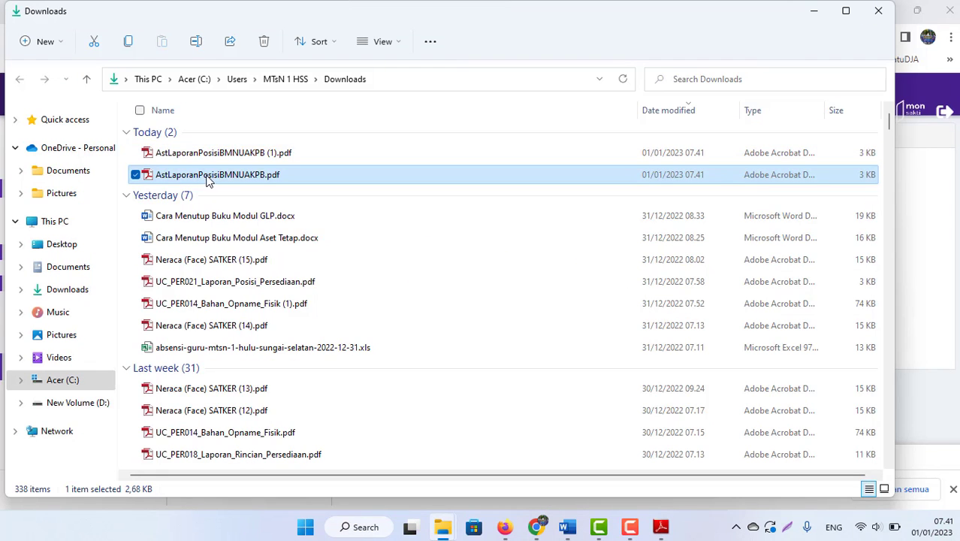
pyautogui.scroll(-5, 827, 259)
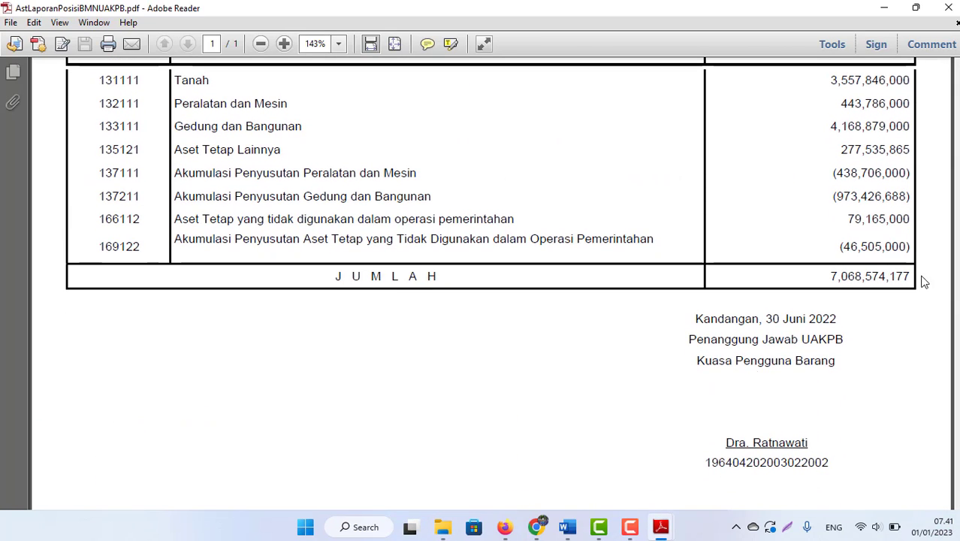
# Compare the December and November BMN position reports: the JUMLAH total, Akumulasi Penyusutan Gedung dan Bangunan and the position date
pyautogui.moveTo(662, 532)
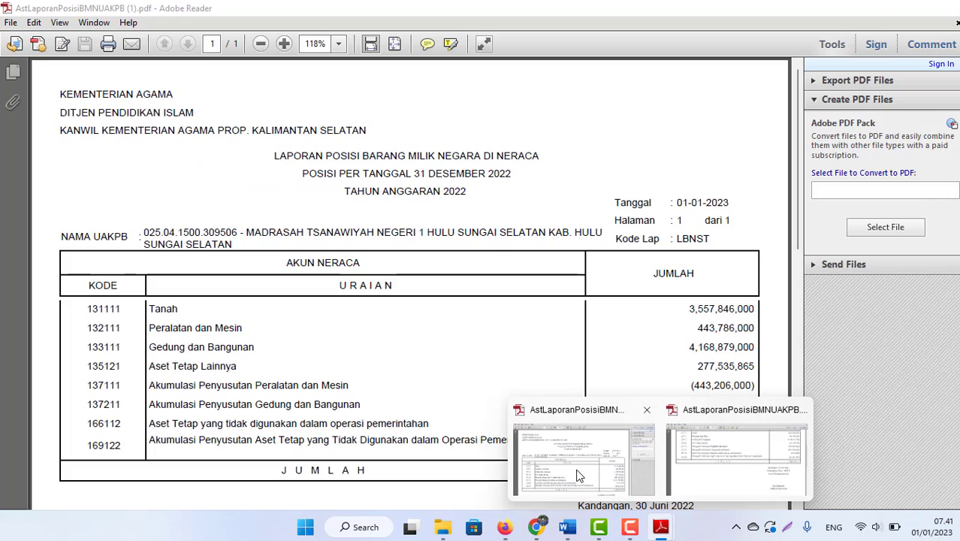
pyautogui.click(577, 475)
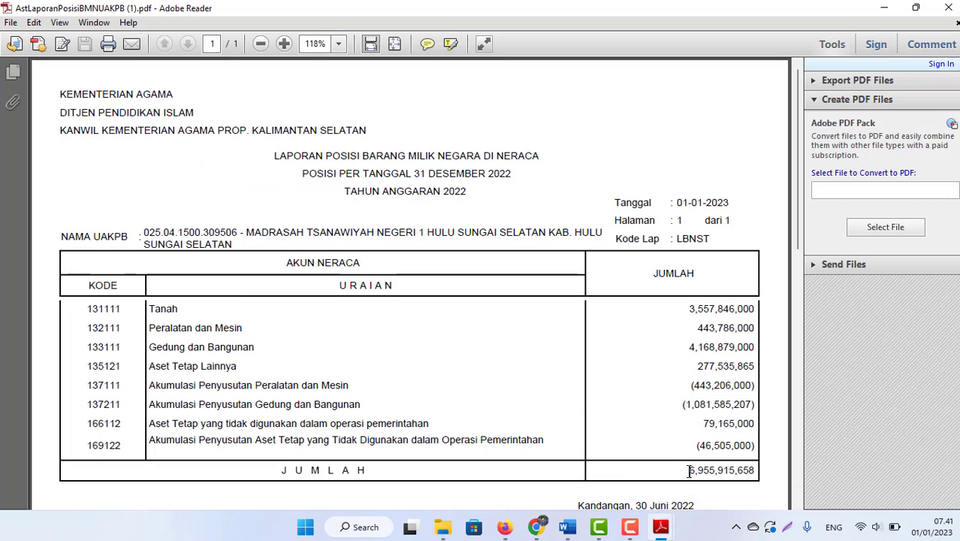
pyautogui.moveTo(690, 471); pyautogui.dragTo(750, 473)
pyautogui.click(723, 410)
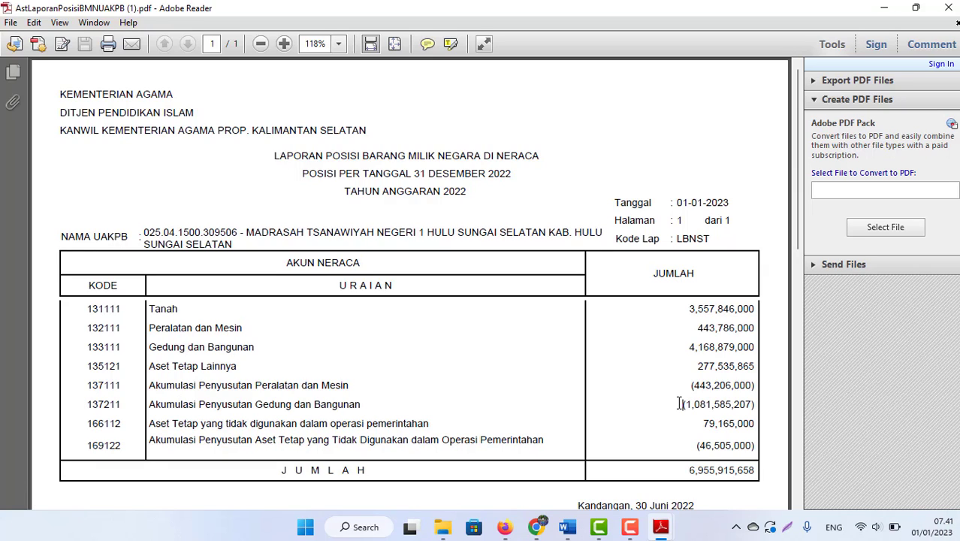
pyautogui.moveTo(679, 404); pyautogui.dragTo(758, 404)
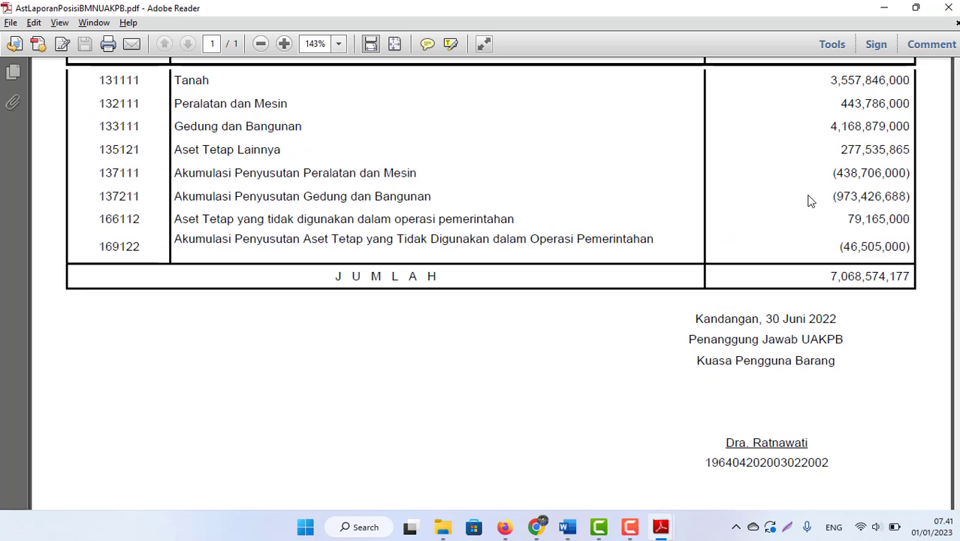
pyautogui.moveTo(830, 197); pyautogui.dragTo(911, 196)
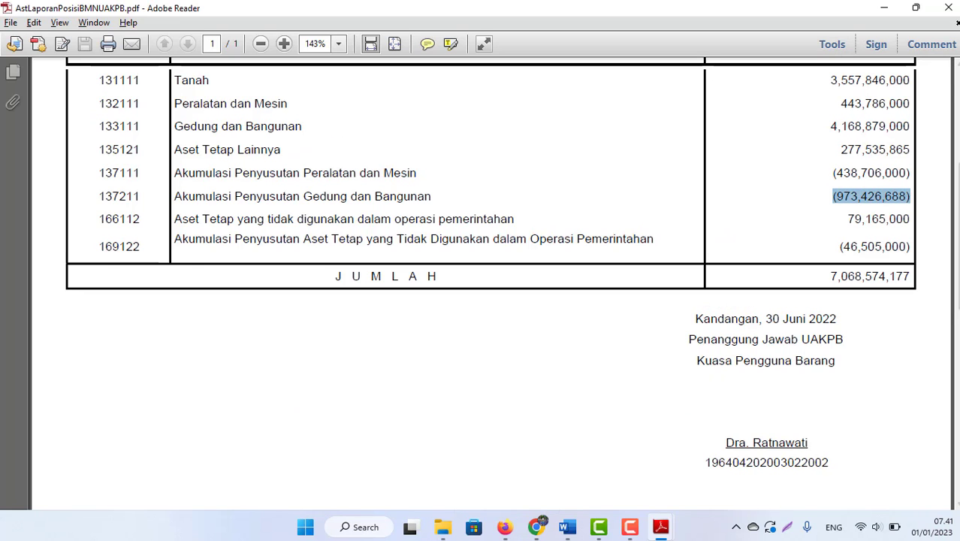
pyautogui.scroll(4, 591, 161)
pyautogui.scroll(-4, 591, 162)
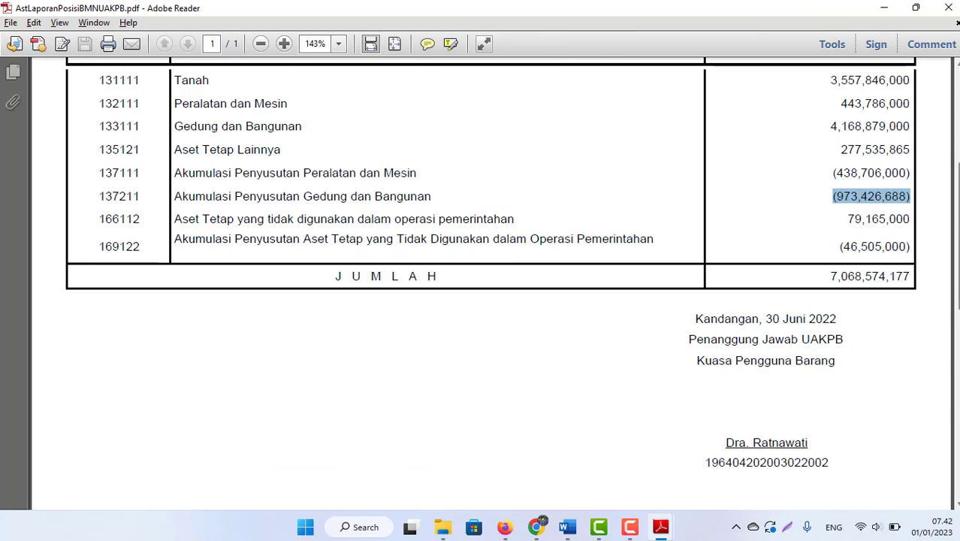
pyautogui.scroll(4, 571, 165)
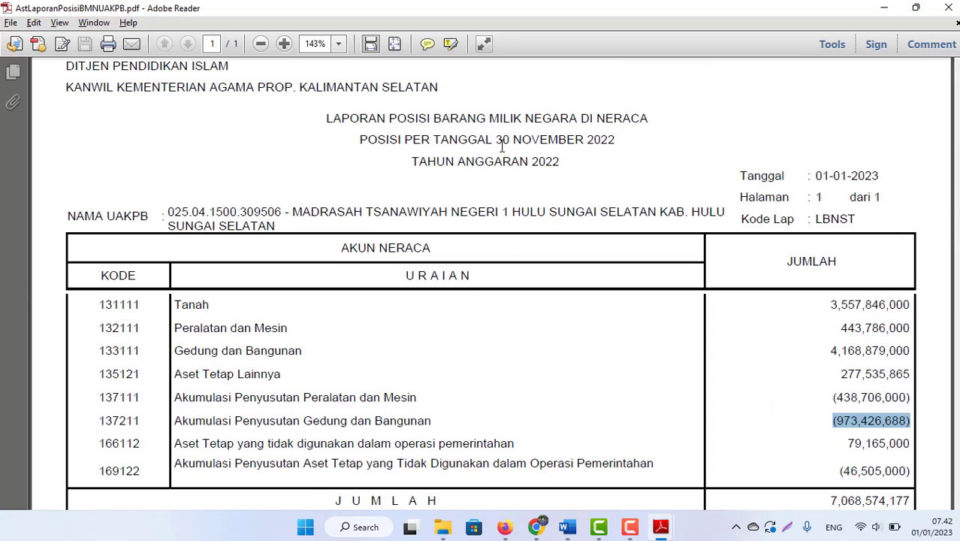
pyautogui.hotkey('alt', 'Tab')
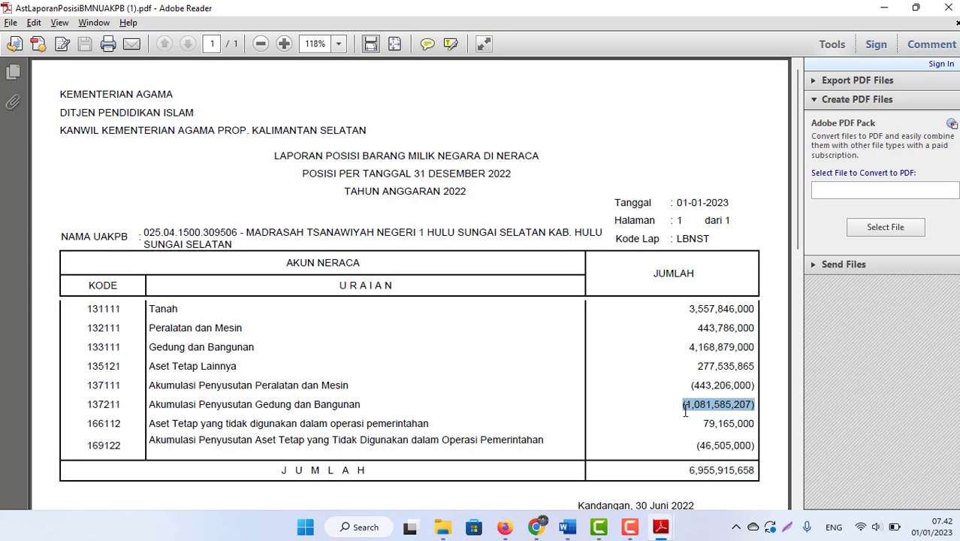
pyautogui.hotkey('alt', 'Tab')
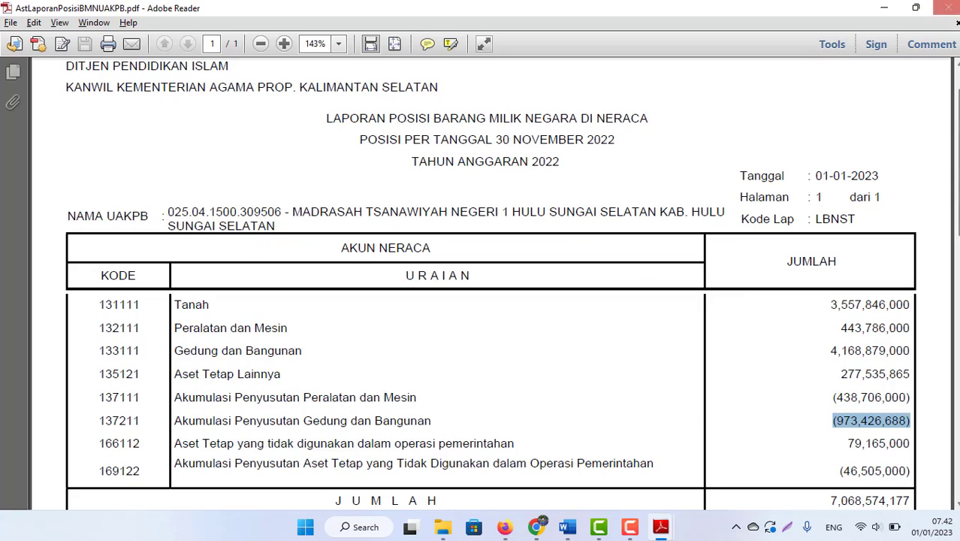
# Close both BMN position PDFs and return to the SAKTI report page in the browser
pyautogui.click(956, 7)
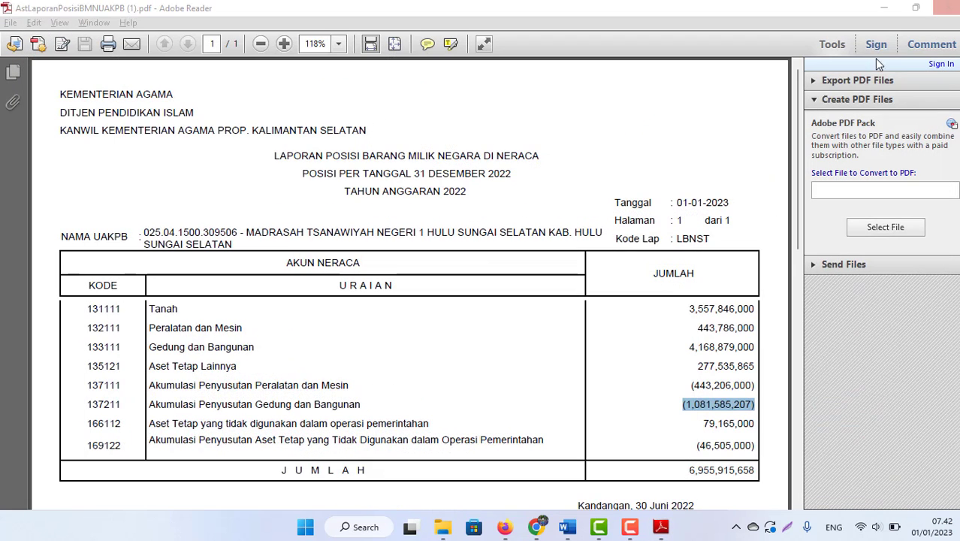
pyautogui.click(949, 7)
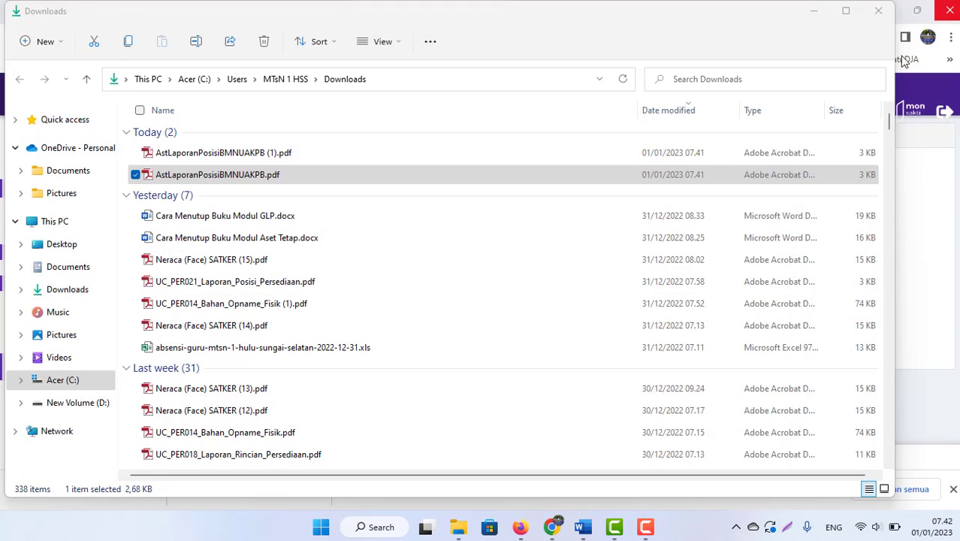
pyautogui.click(943, 309)
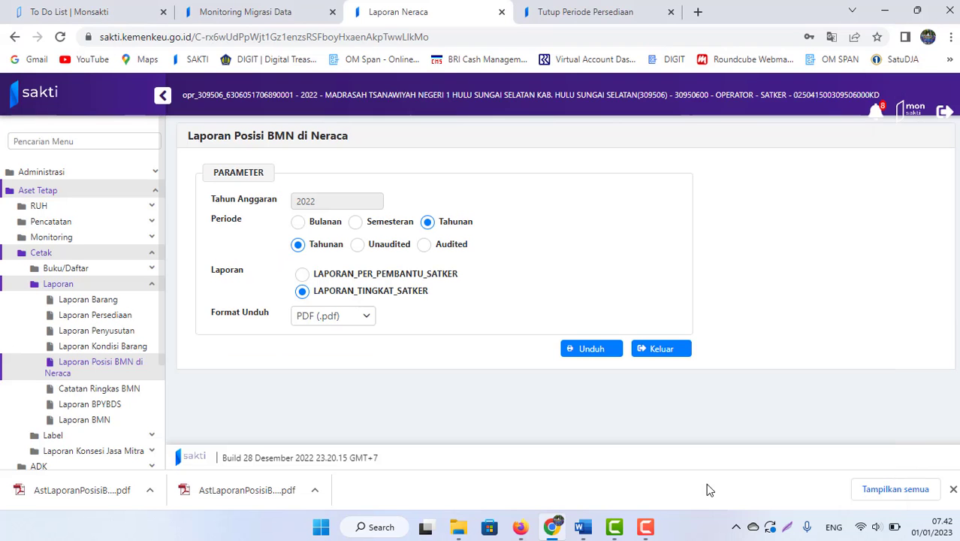
# Switch to Catatan Rekon Des 2022.docx in Word and locate the Modul GLP section after Modul Persediaan
pyautogui.click(584, 530)
pyautogui.scroll(-15, 619, 274)
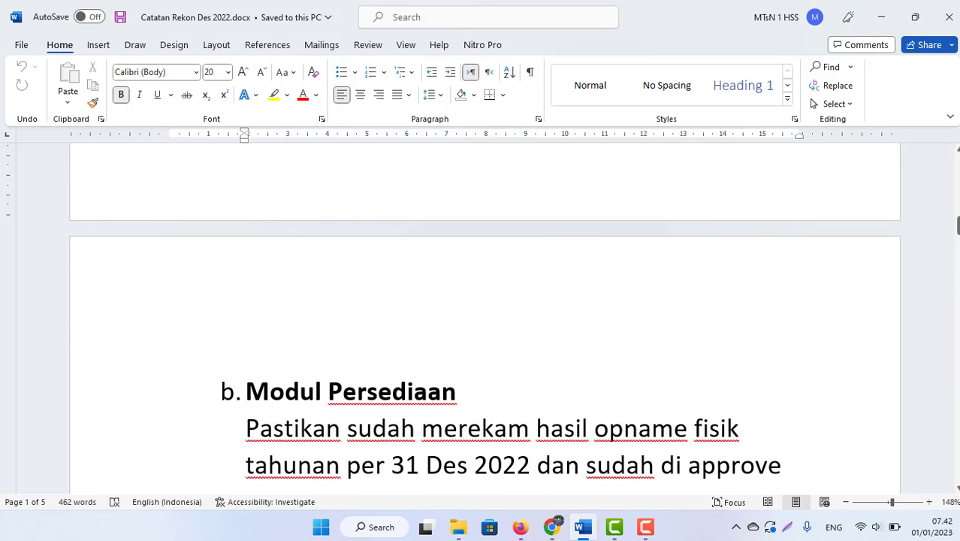
pyautogui.click(490, 300)
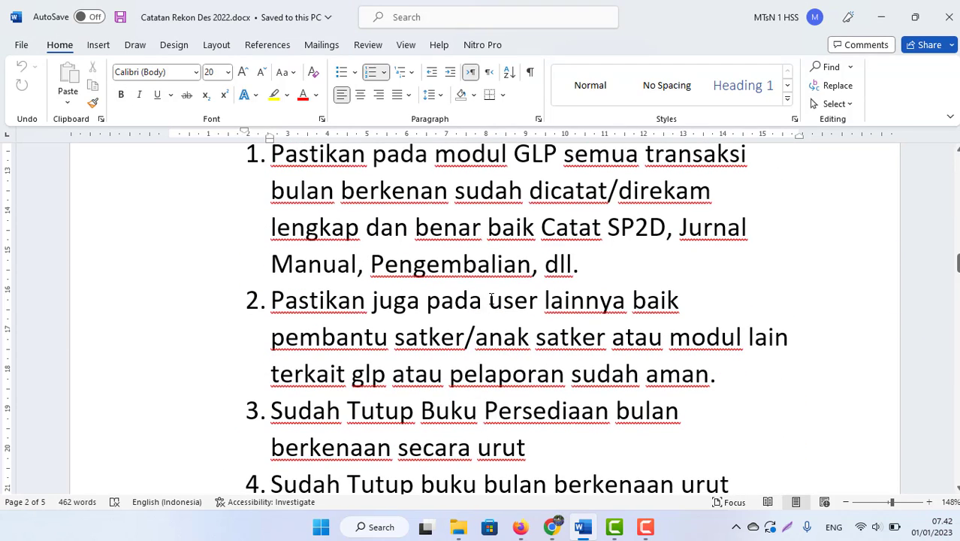
pyautogui.scroll(3, 491, 299)
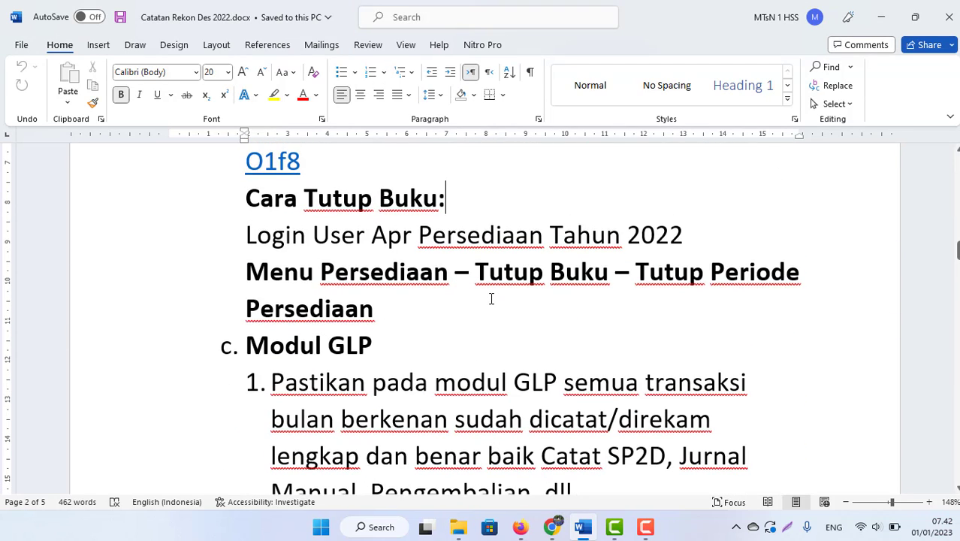
pyautogui.scroll(-6, 492, 300)
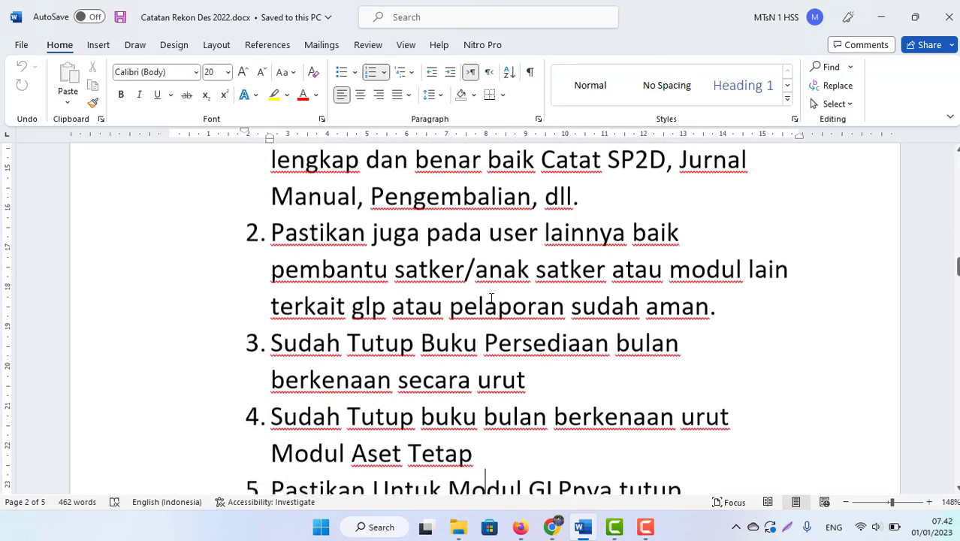
pyautogui.scroll(-10, 492, 299)
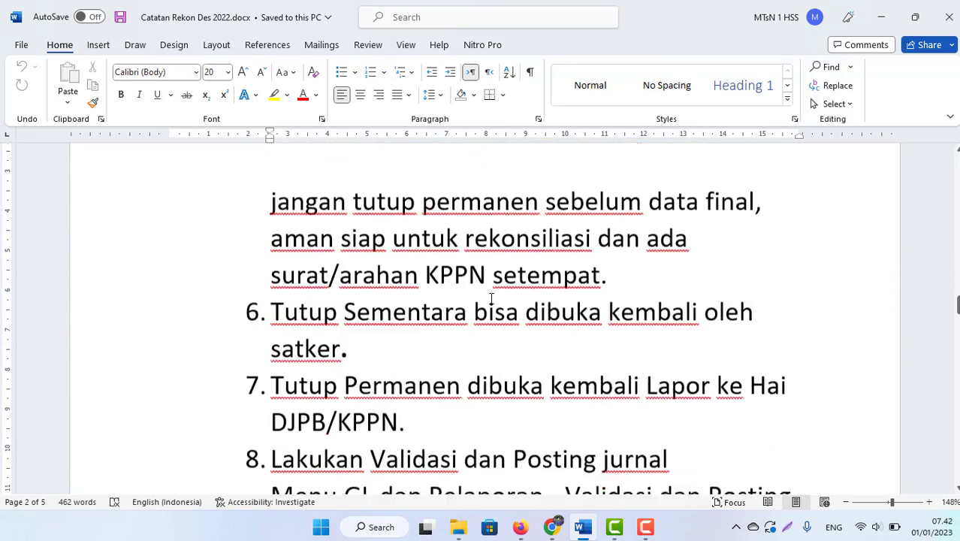
pyautogui.click(485, 479)
pyautogui.scroll(12, 958, 213)
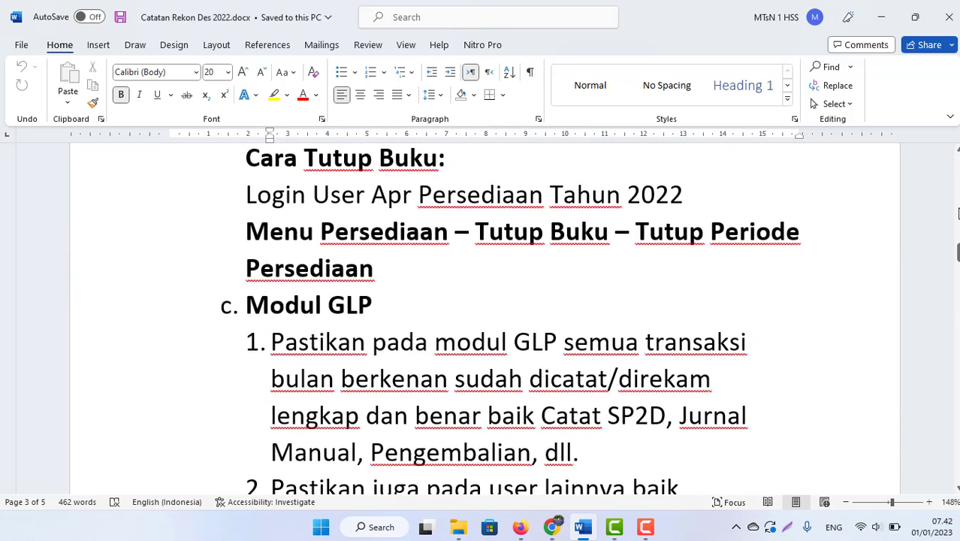
pyautogui.scroll(-8, 958, 213)
pyautogui.click(317, 336)
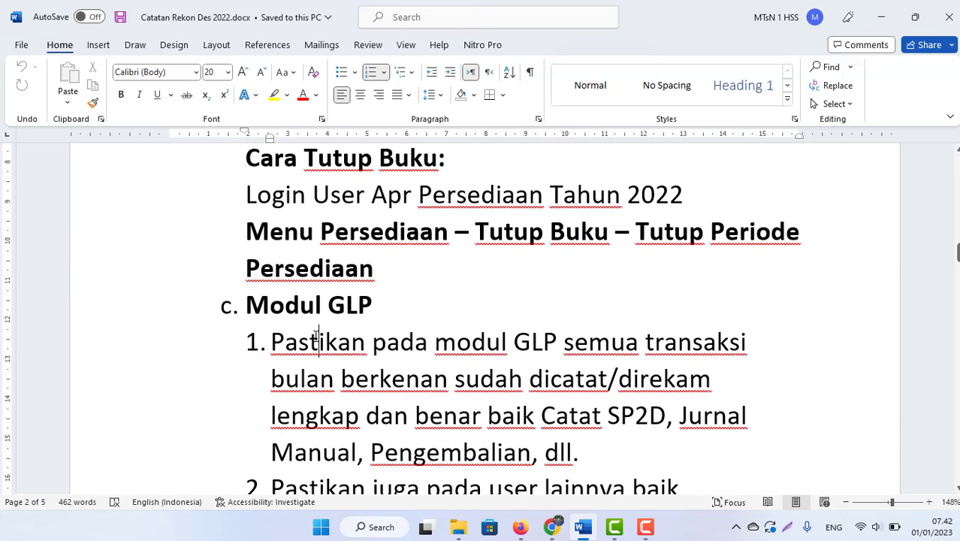
# Read Modul GLP points 1 to 4 on complete transactions, other users, and closing the Persediaan and Aset Tetap books
pyautogui.press('Down')
pyautogui.press('Down')
pyautogui.press('Down')
pyautogui.press('Down')
pyautogui.press('Down')
pyautogui.press('Down')
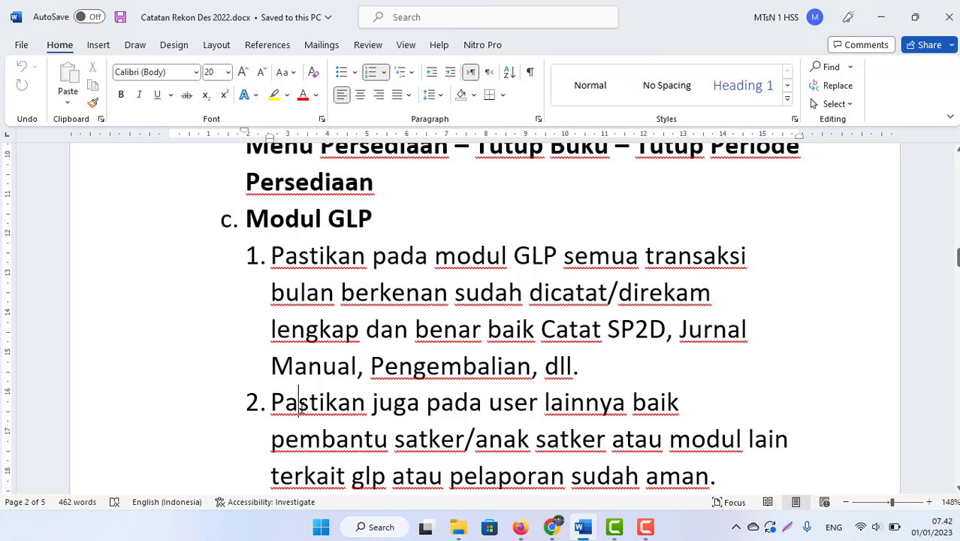
pyautogui.write('Sudah Tutup Buku Persediaan bulan berkenaan secara urut')
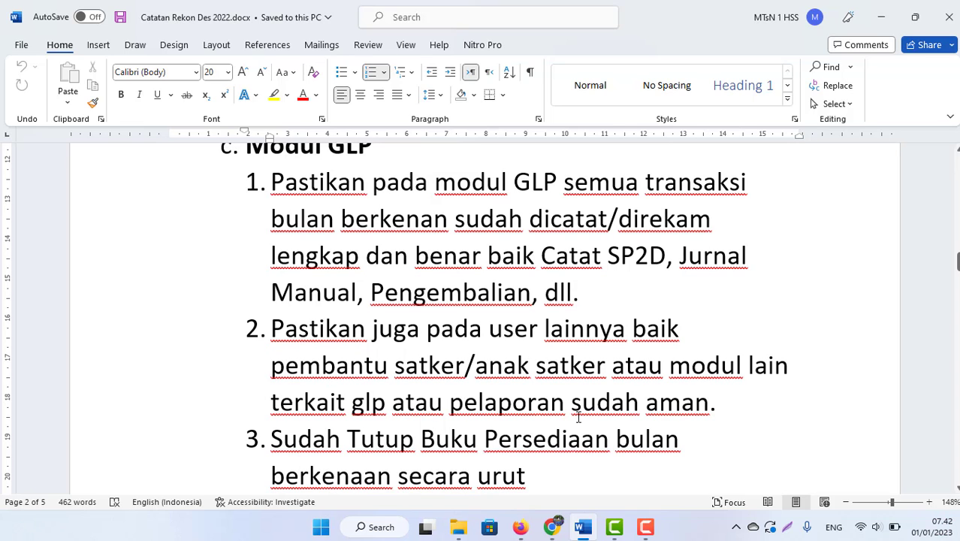
pyautogui.write('Sudah Tutup buku bulan berkenaan urut Modul Aset Tetap')
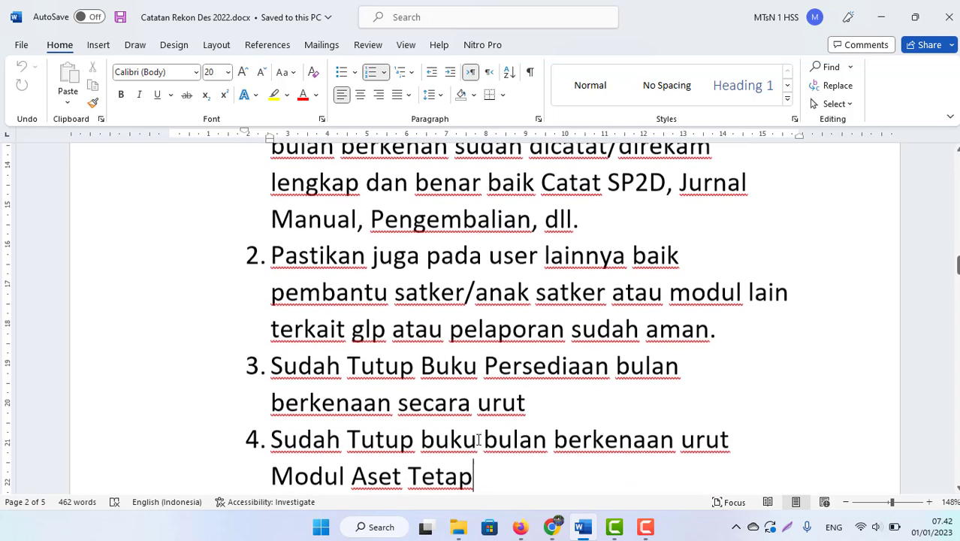
pyautogui.write('Pastikan Untuk Modul GLPnya tutup')
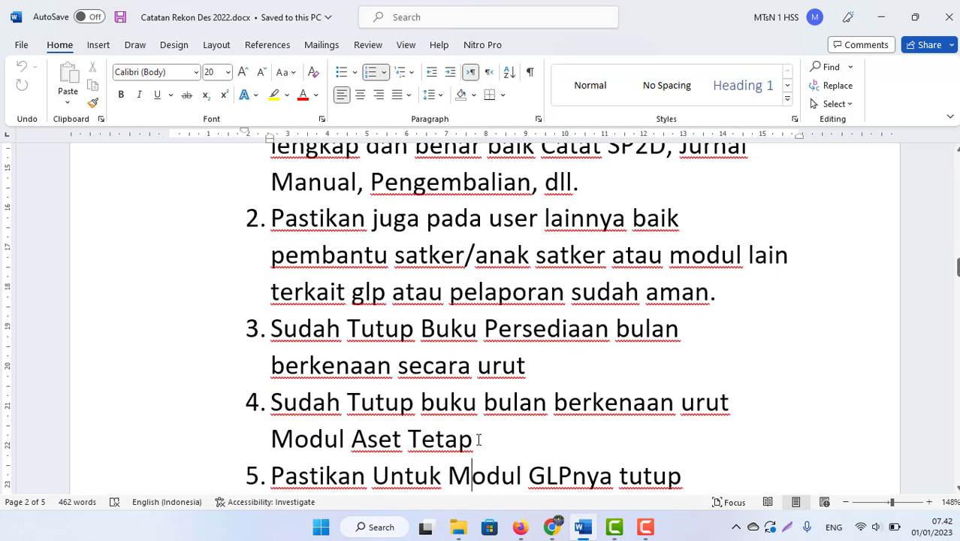
pyautogui.scroll(-1, 479, 440)
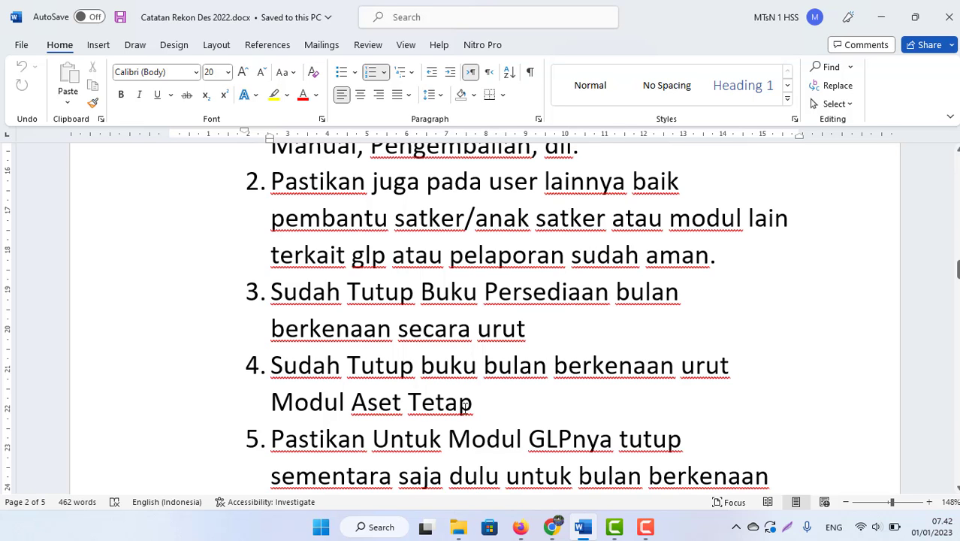
# Examine Modul GLP point 5 on closing temporarily and avoiding permanent closing before the data is final, highlighting "sementara saja dulu"
pyautogui.scroll(-5, 465, 410)
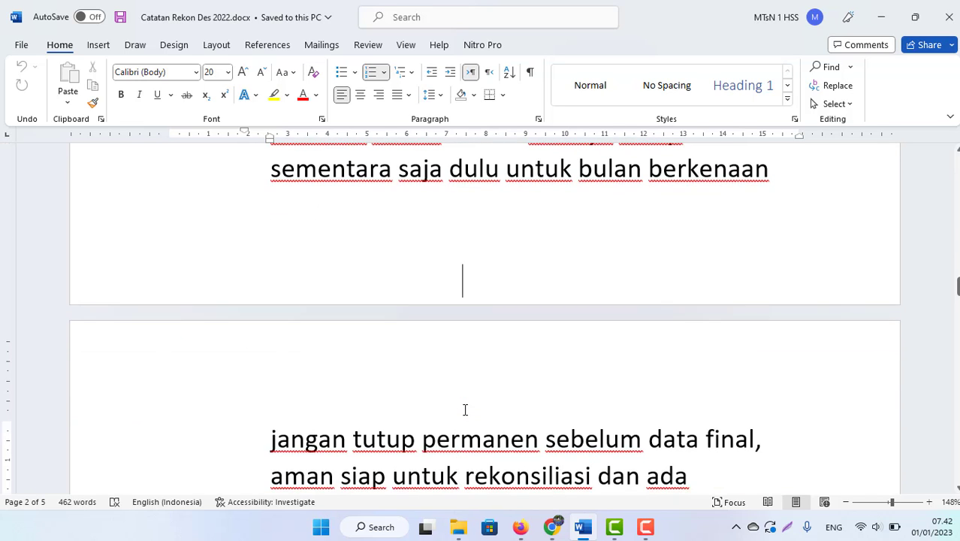
pyautogui.scroll(1, 465, 410)
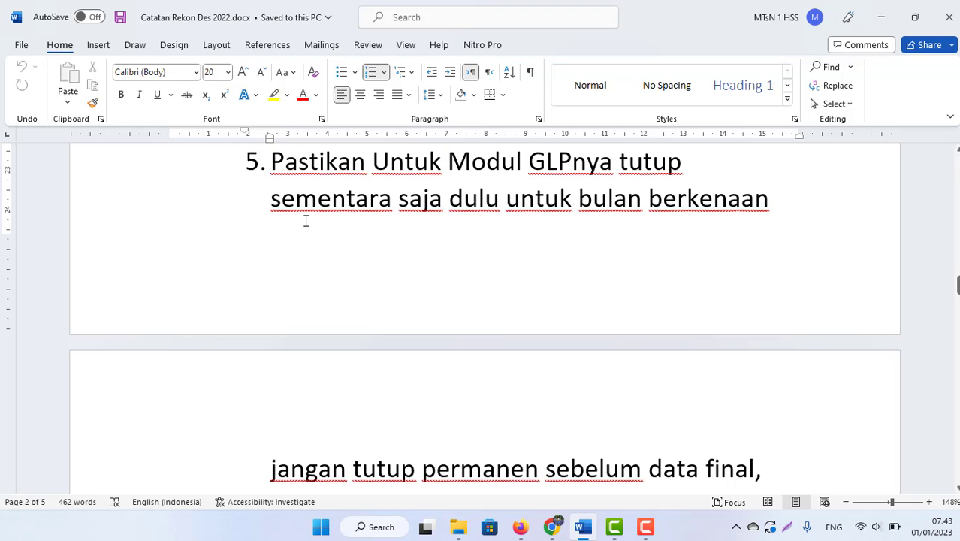
pyautogui.moveTo(267, 198); pyautogui.dragTo(508, 218)
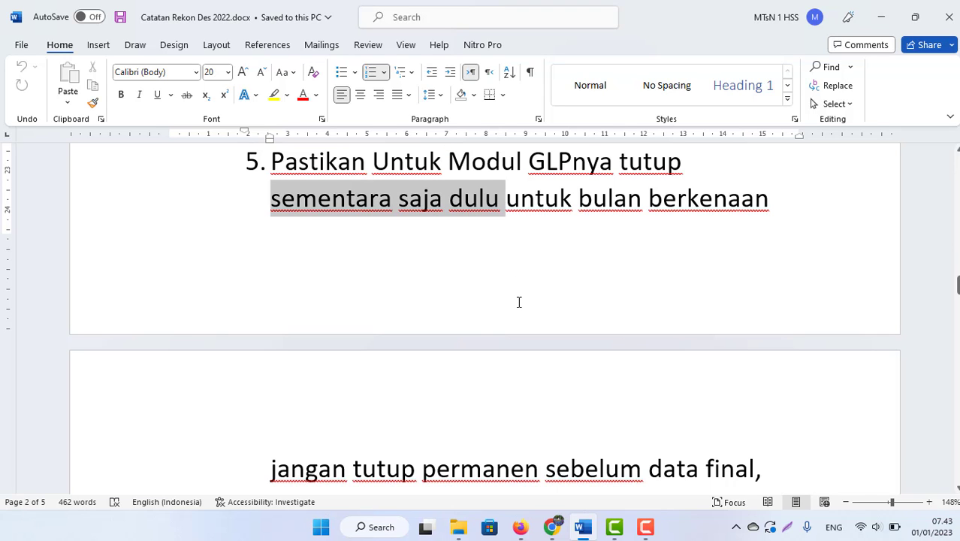
pyautogui.click(490, 345)
pyautogui.press('Down')
pyautogui.press('Down')
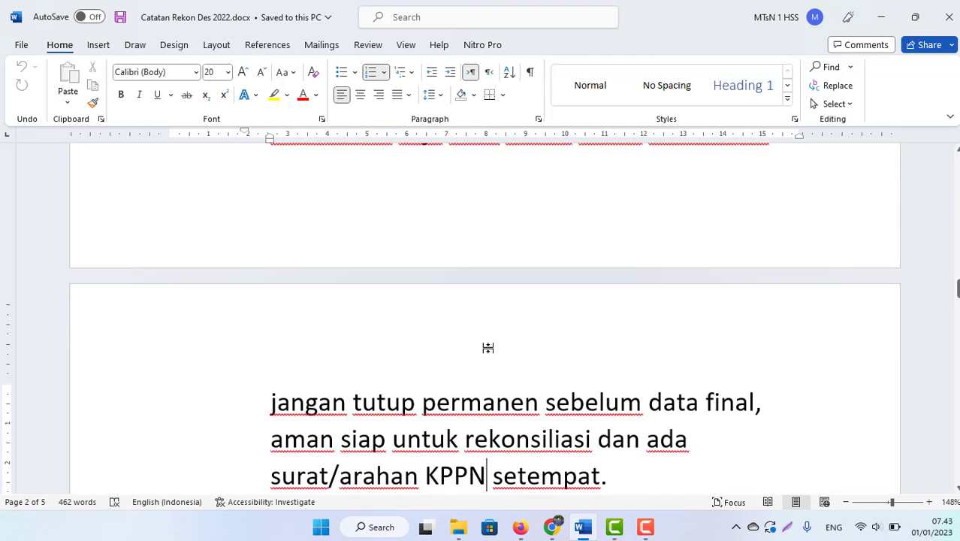
pyautogui.press('Down')
pyautogui.press('Down')
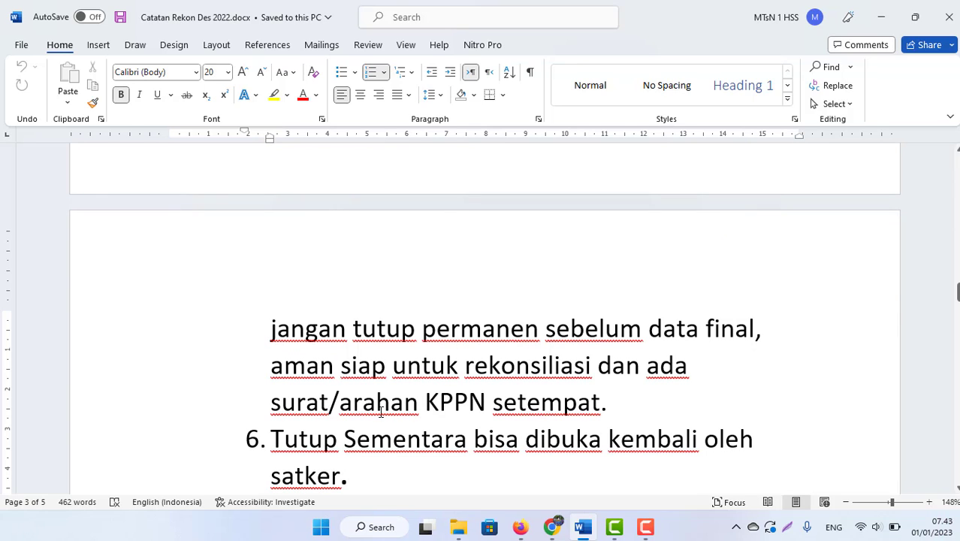
pyautogui.click(611, 404)
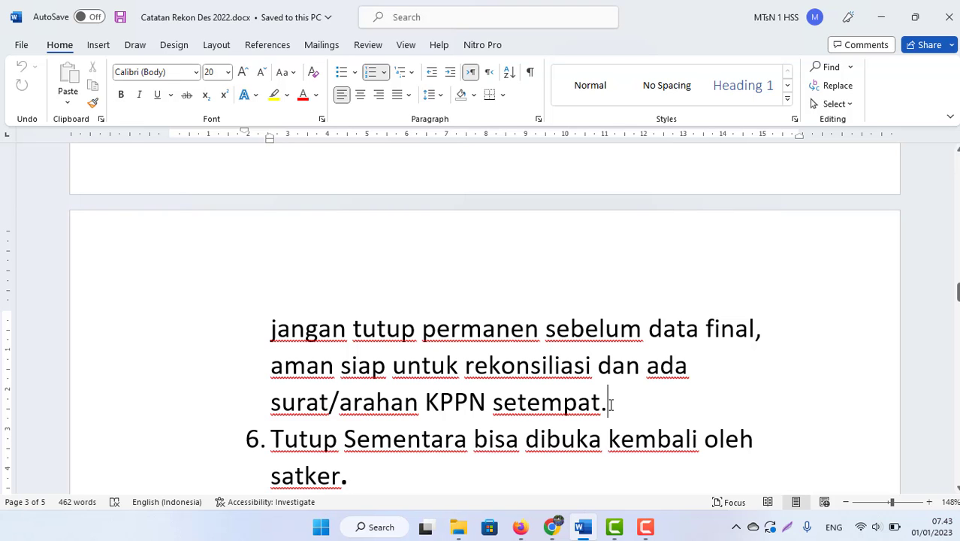
# Read Modul GLP points 6 to 8 on reopening closed periods and on journal validation and posting, and return to SAKTI in the browser
pyautogui.press('Down')
pyautogui.press('Down')
pyautogui.press('Down')
pyautogui.press('Down')
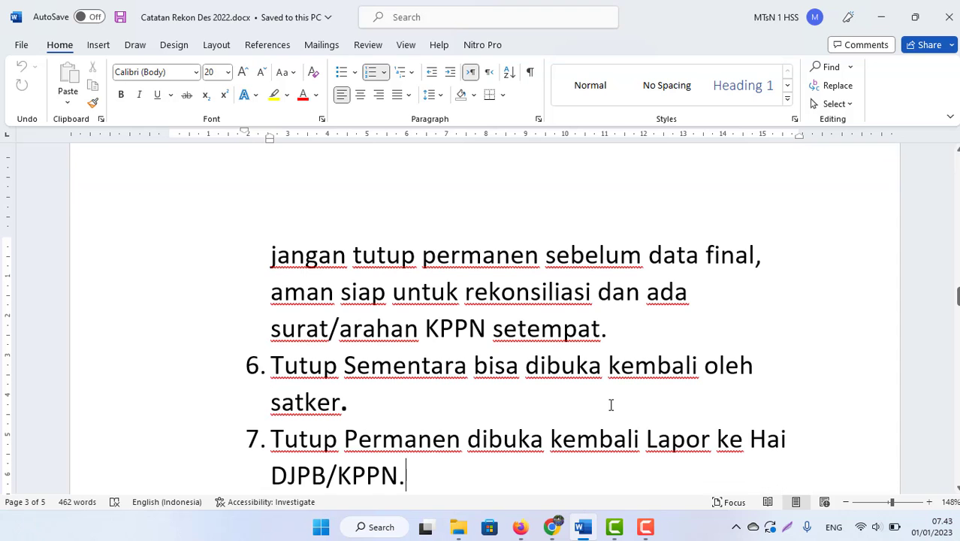
pyautogui.press('Down')
pyautogui.press('Down')
pyautogui.press('Down')
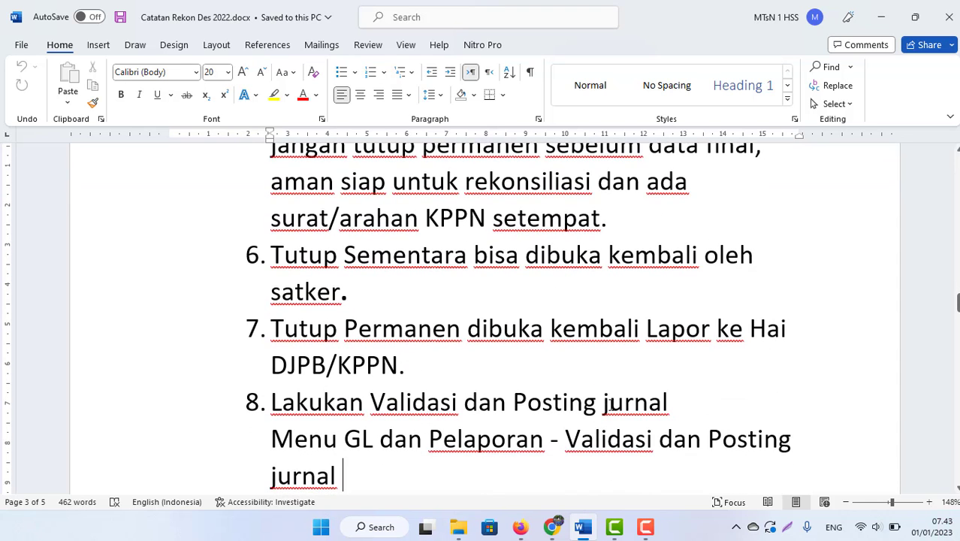
pyautogui.press('Down')
pyautogui.press('Down')
pyautogui.press('Down')
pyautogui.press('Down')
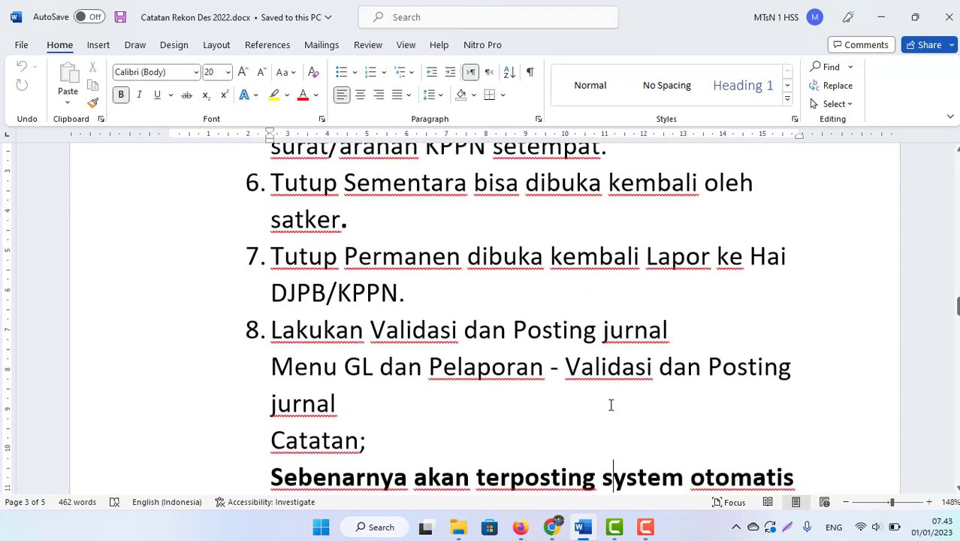
pyautogui.press('Down')
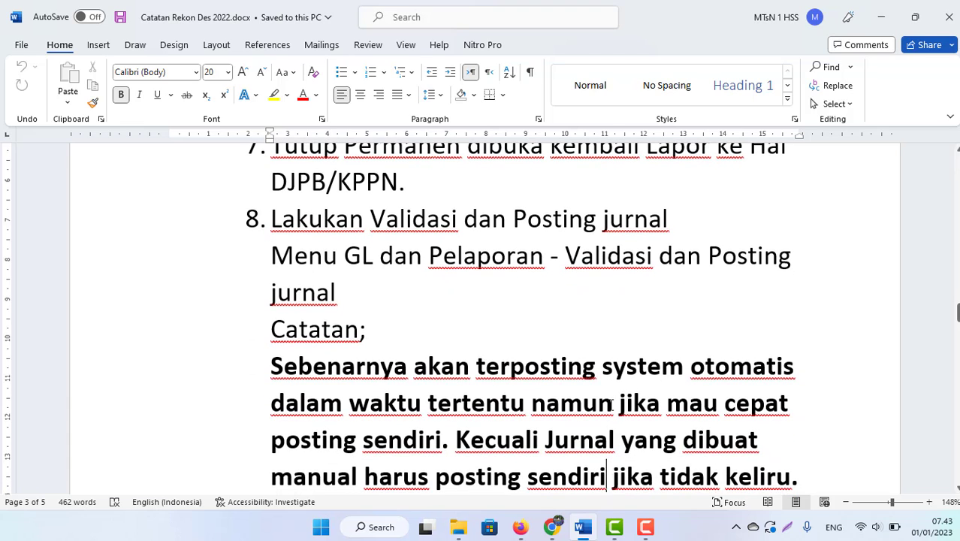
pyautogui.click(551, 527)
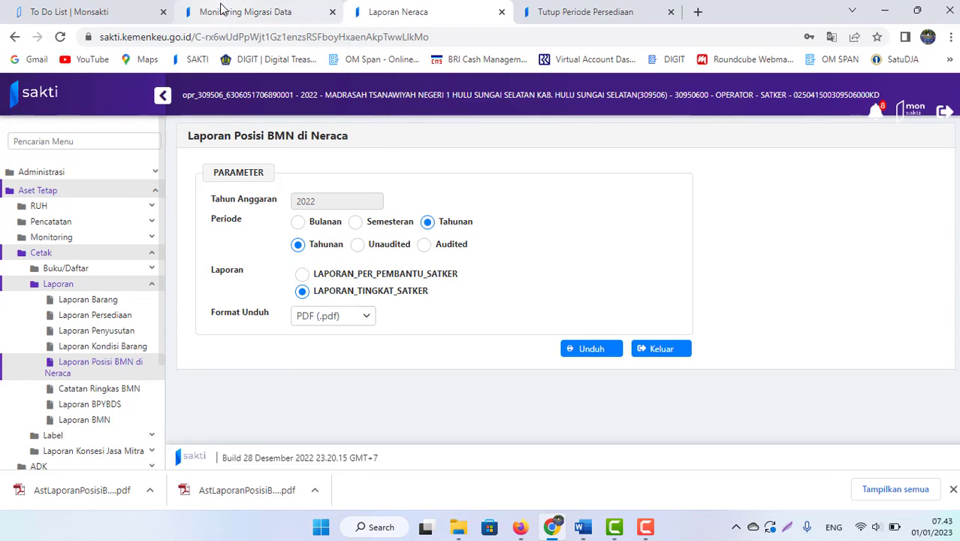
# Open Validasi dan Posting Jurnal under GL dan Pelaporan in the GLP operator session and review the unposted journal list
pyautogui.click(574, 16)
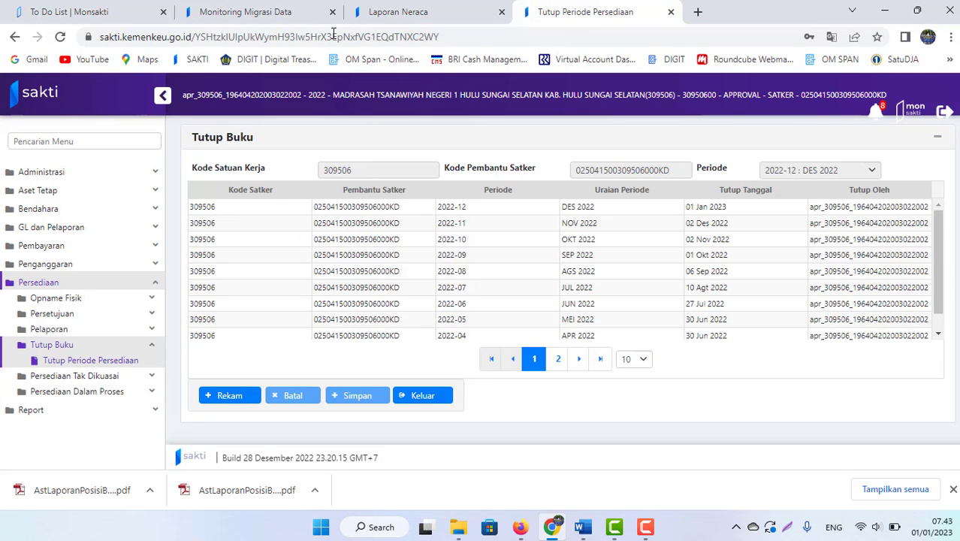
pyautogui.click(263, 12)
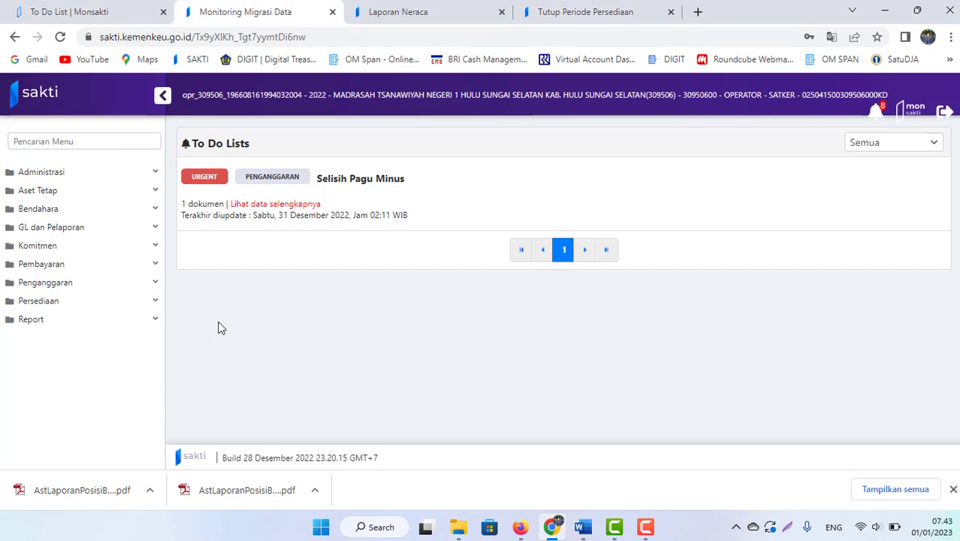
pyautogui.click(42, 230)
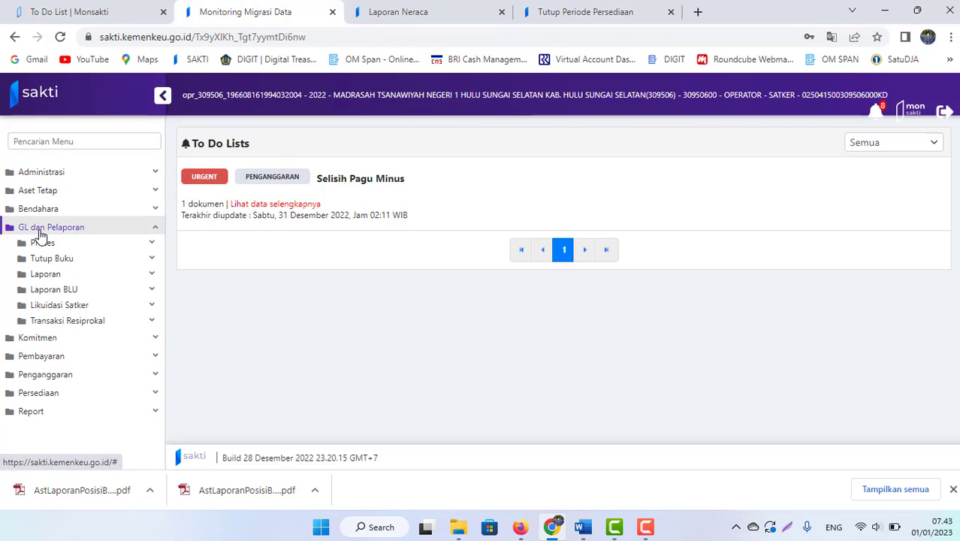
pyautogui.click(75, 258)
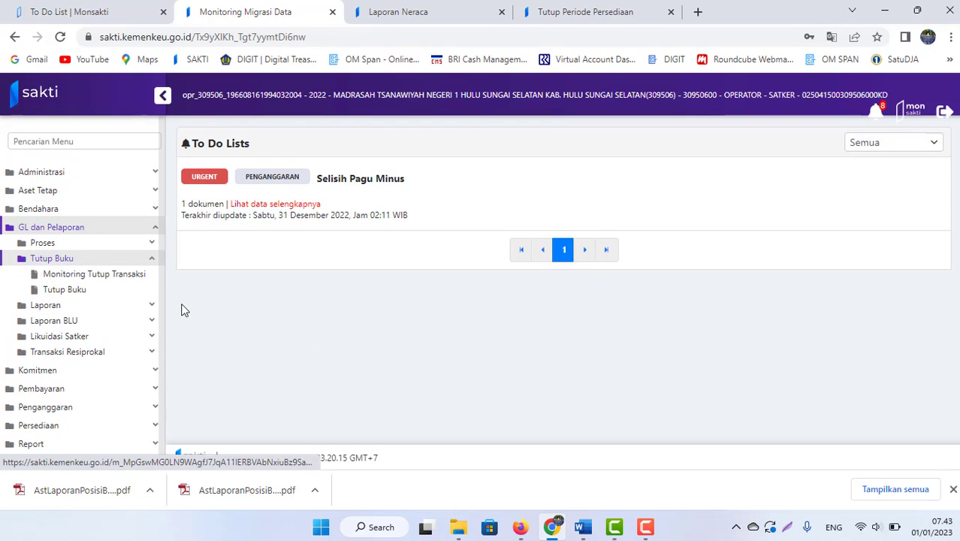
pyautogui.click(42, 245)
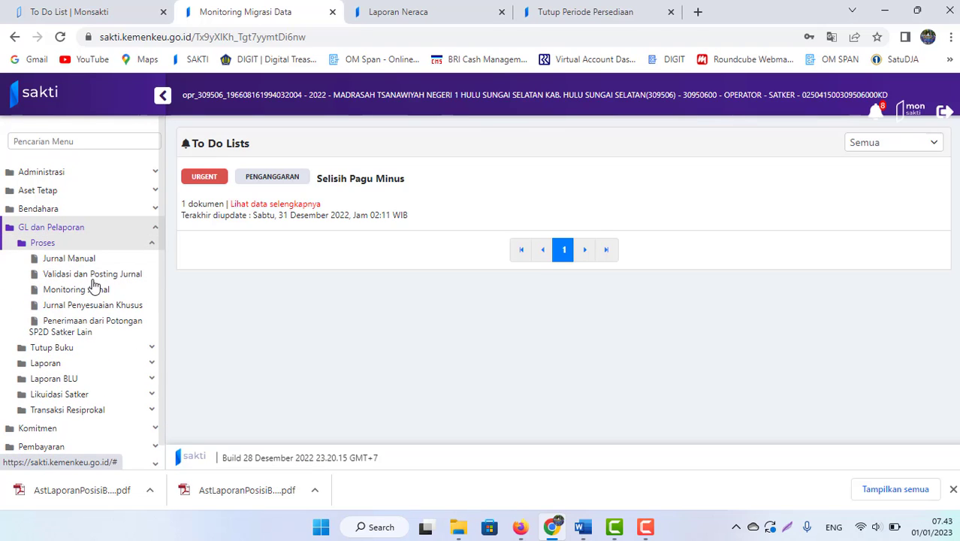
pyautogui.click(67, 277)
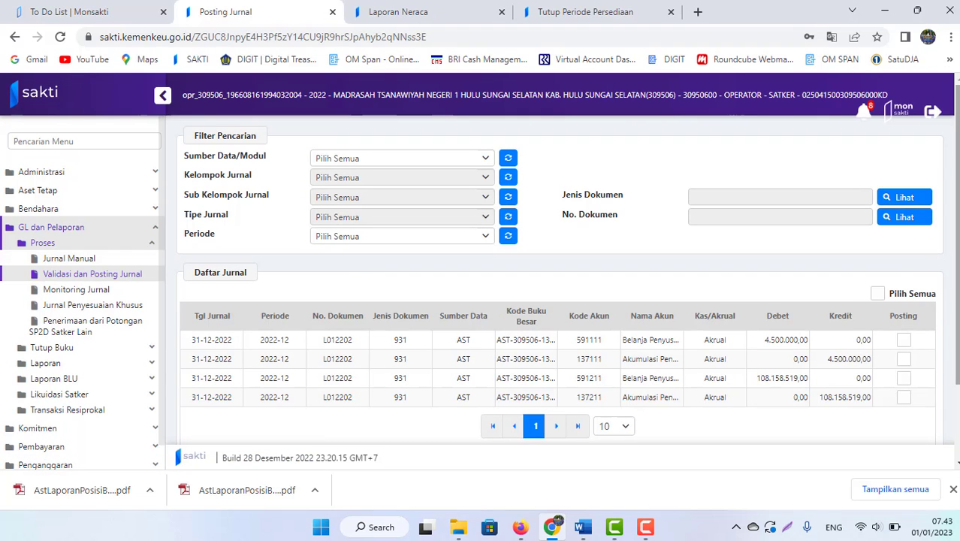
pyautogui.scroll(-1, 567, 285)
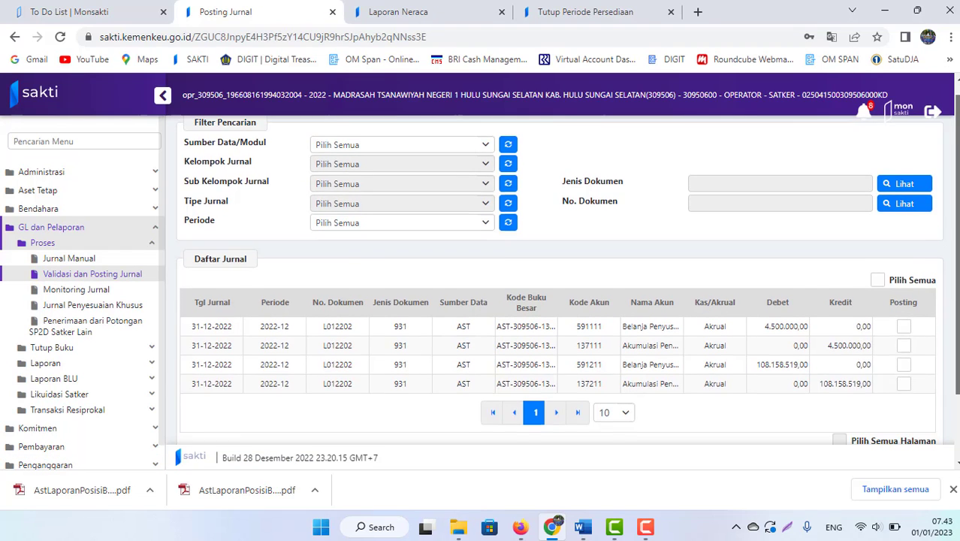
pyautogui.scroll(-1, 677, 308)
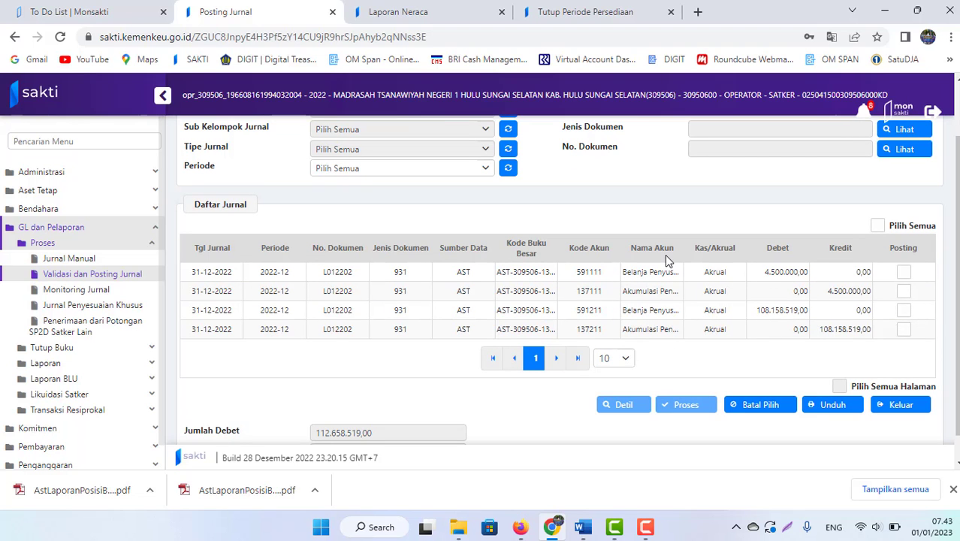
# Switch to Catatan Rekon Des 2022.docx in Word and read the note under point 8 on automatic and manual journal posting
pyautogui.click(580, 527)
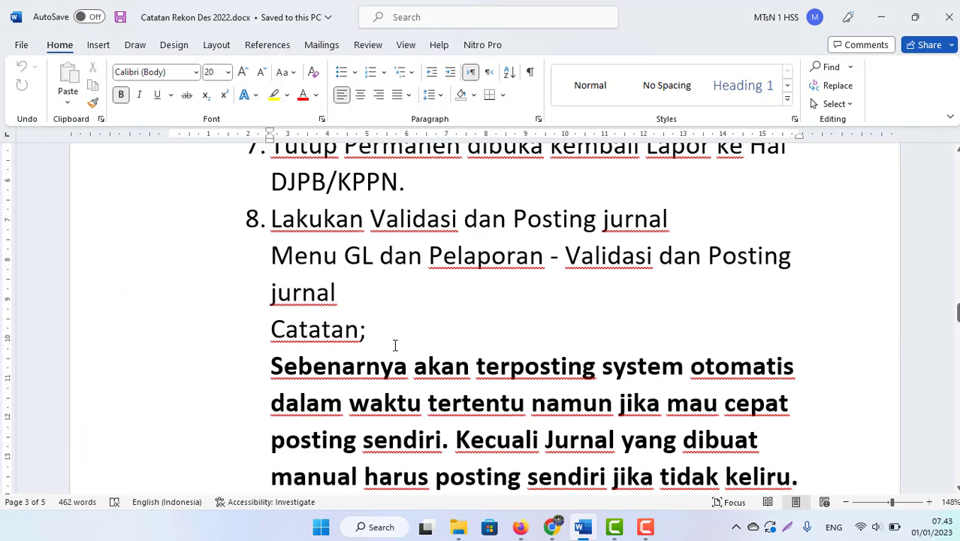
pyautogui.scroll(-2, 359, 375)
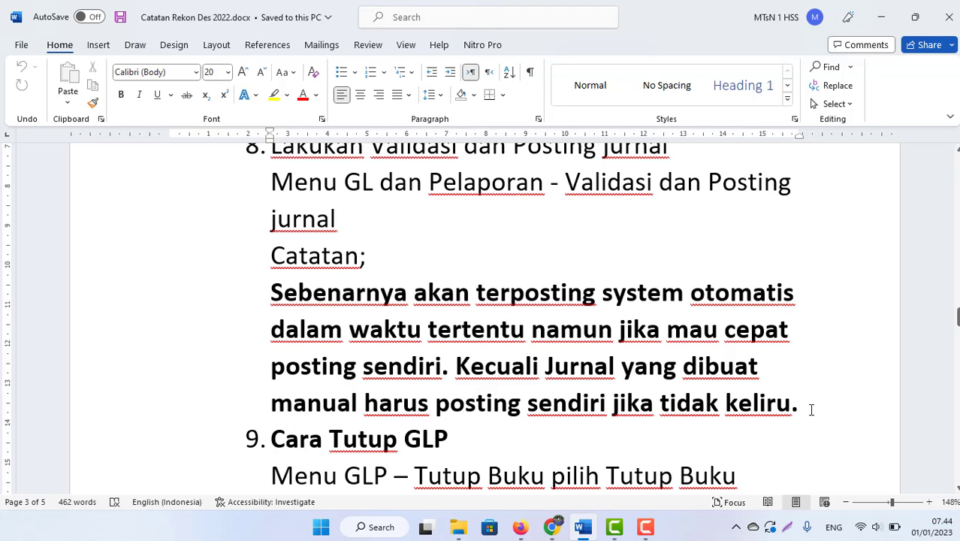
pyautogui.tripleClick(608, 356)
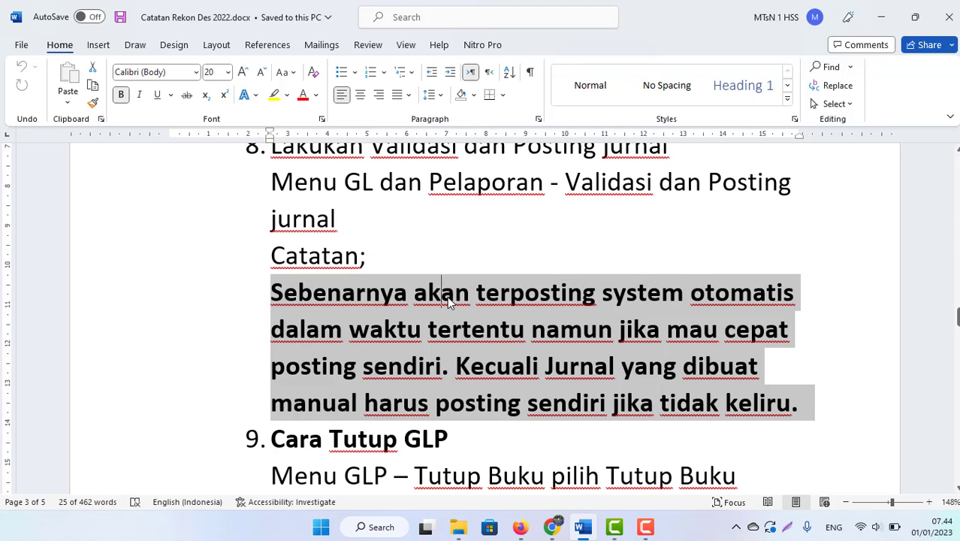
pyautogui.click(443, 294)
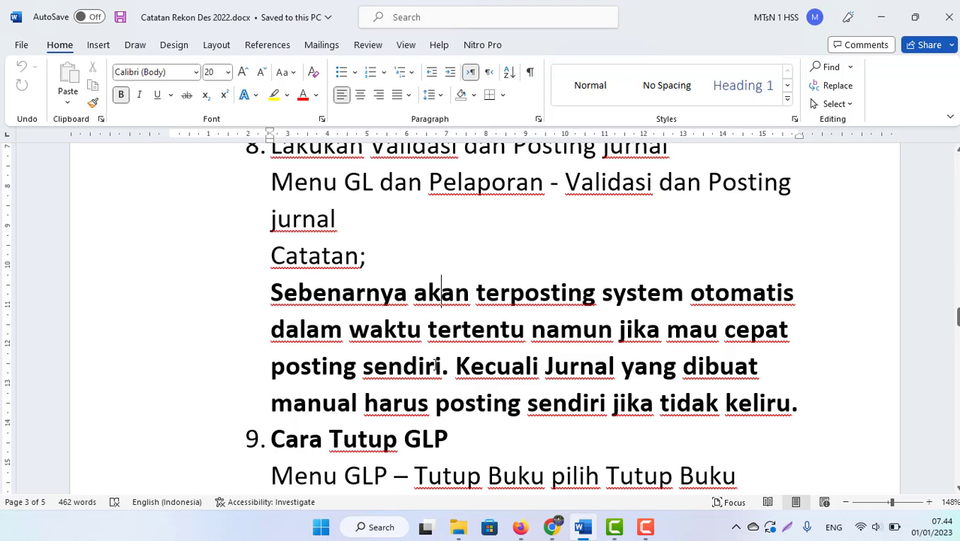
# Return to SAKTI in the browser, select all journals on all pages, and process their posting
pyautogui.hotkey('alt', 'Tab')
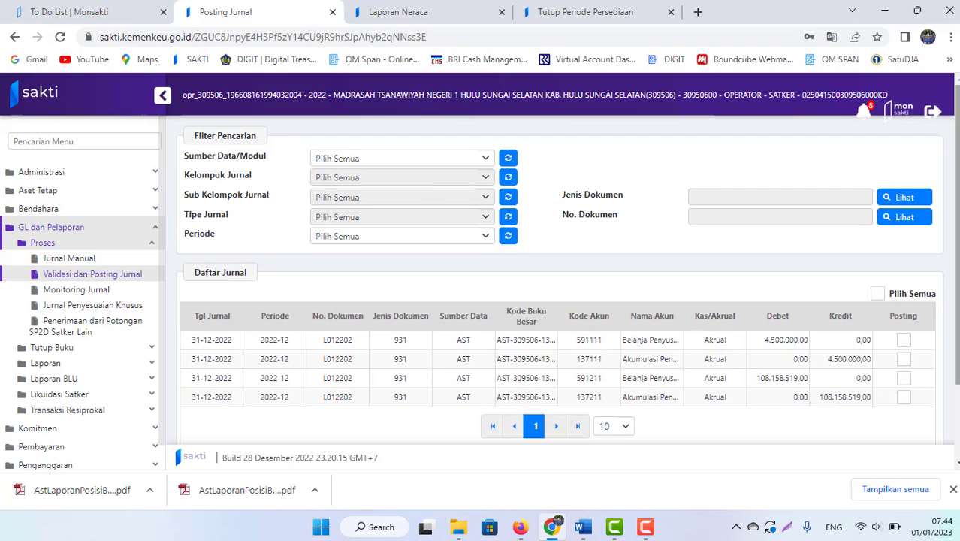
pyautogui.scroll(-1, 214, 188)
pyautogui.scroll(1, 213, 188)
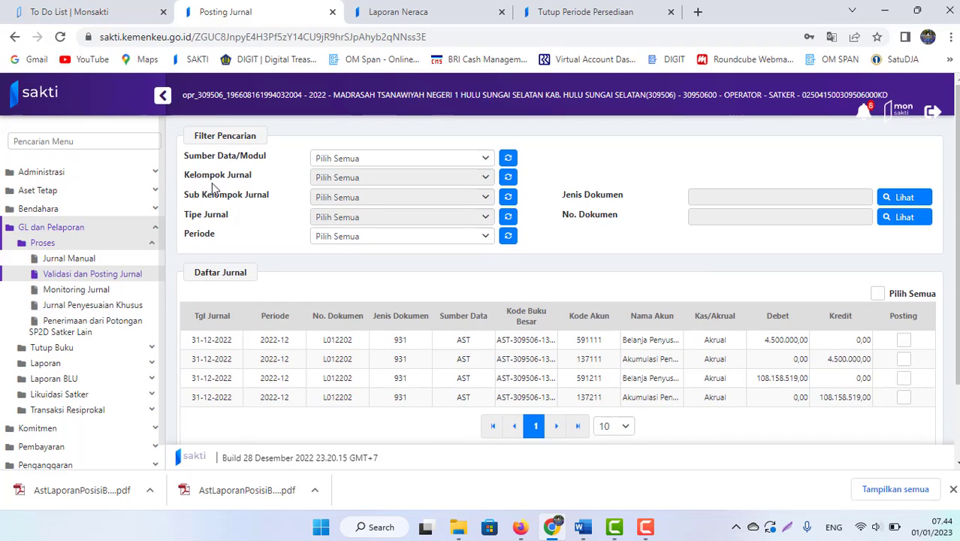
pyautogui.click(874, 296)
pyautogui.scroll(-2, 871, 300)
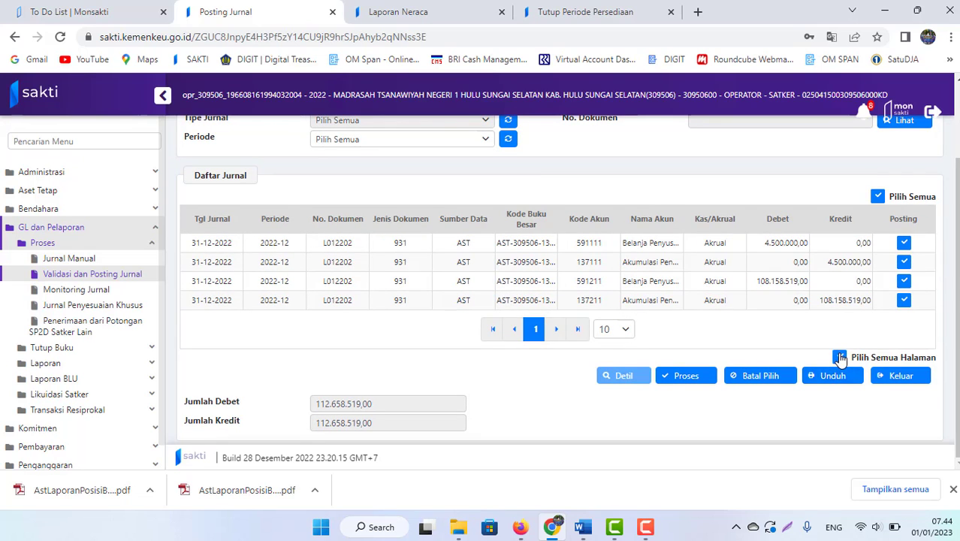
pyautogui.click(684, 377)
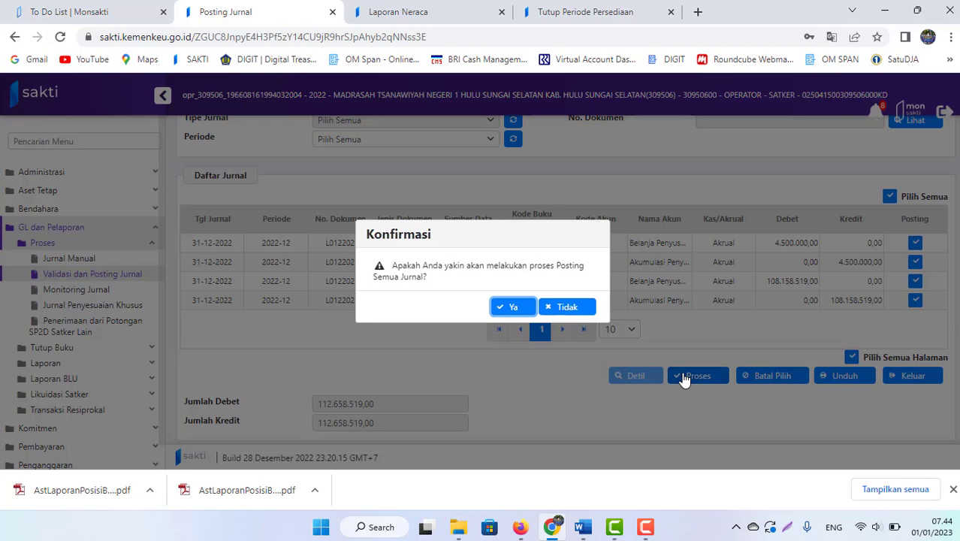
pyautogui.click(509, 309)
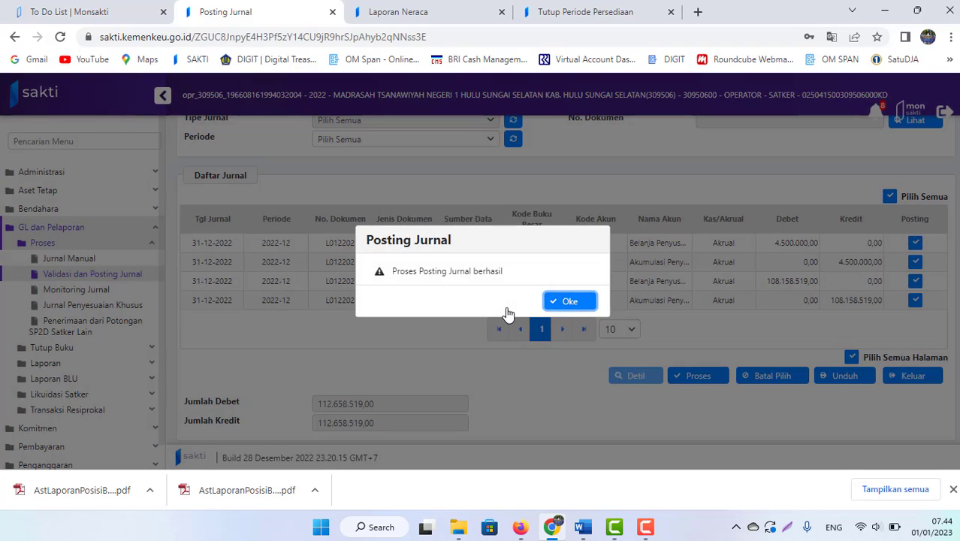
pyautogui.click(570, 301)
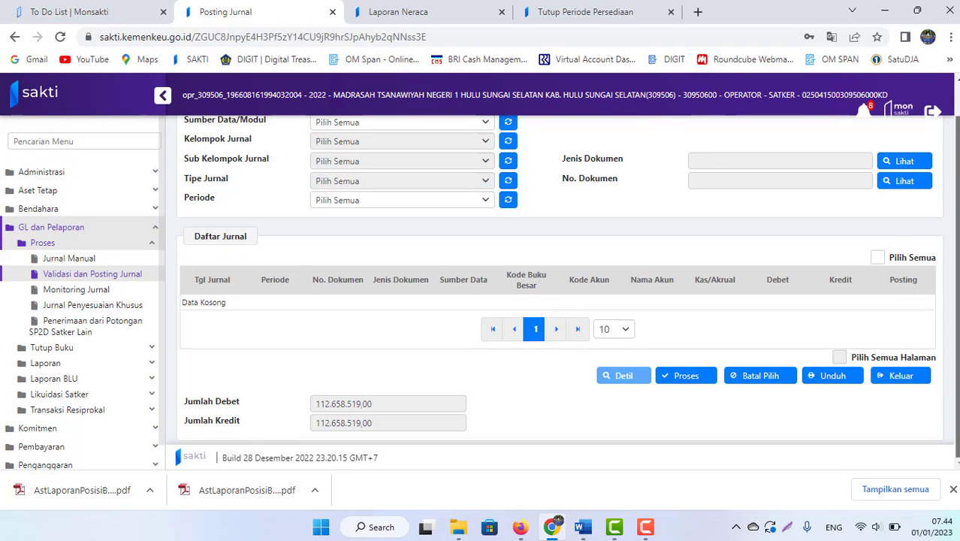
pyautogui.scroll(1, 880, 217)
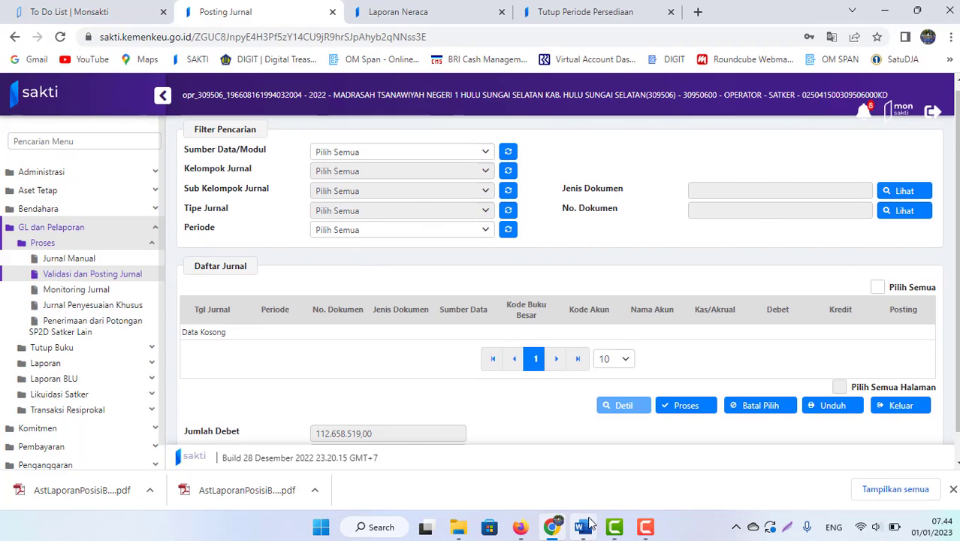
# Read point 9, Cara Tutup GLP, in the Word notes and return to SAKTI in the browser
pyautogui.click(584, 527)
pyautogui.click(502, 388)
pyautogui.scroll(-3, 502, 388)
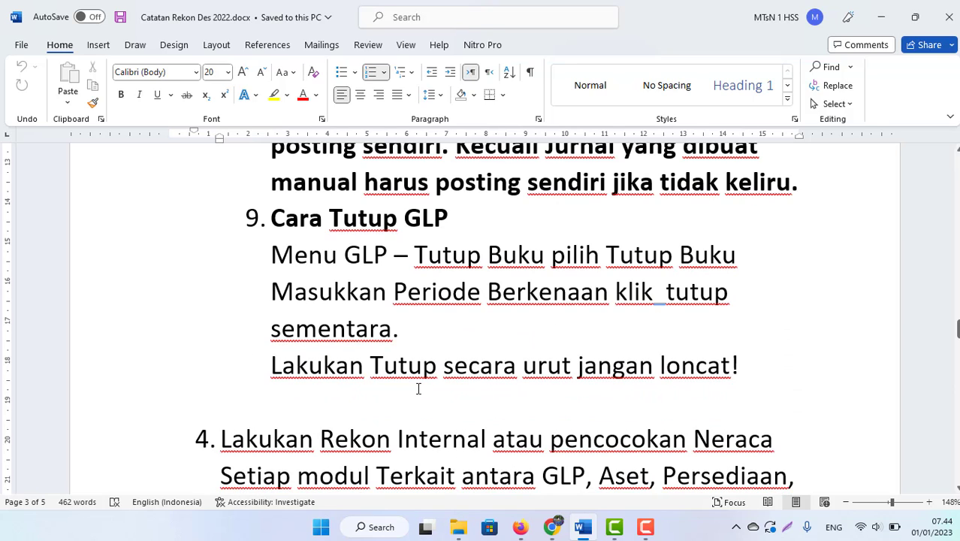
pyautogui.click(614, 381)
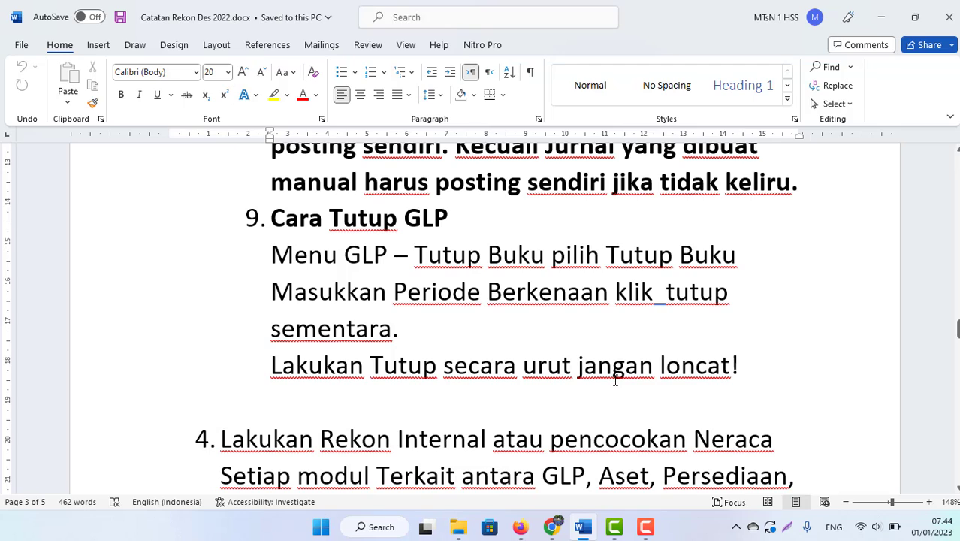
pyautogui.hotkey('alt', 'Tab')
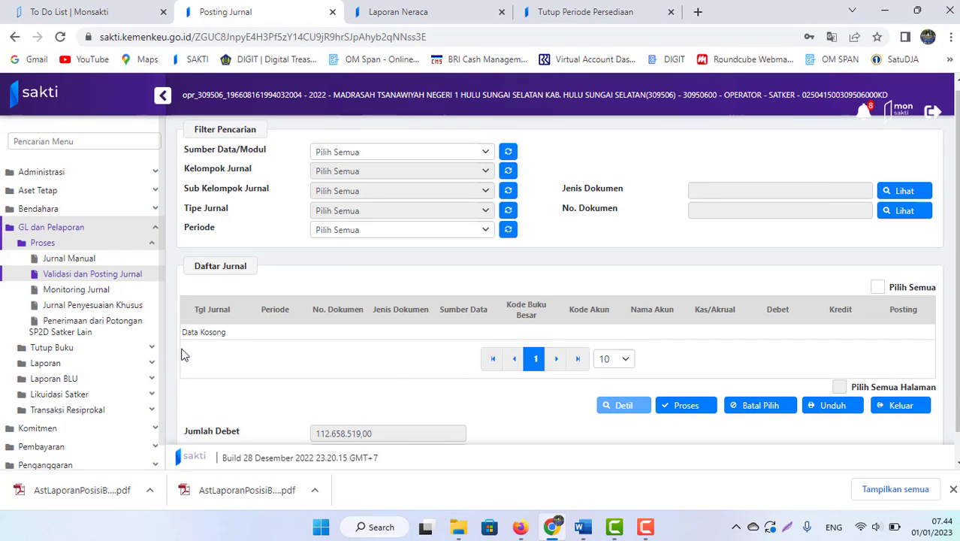
# Open the GLP Tutup Buku page and examine the DES 2022 account list and closing options, briefly visiting Monitoring Tutup Transaksi
pyautogui.click(71, 347)
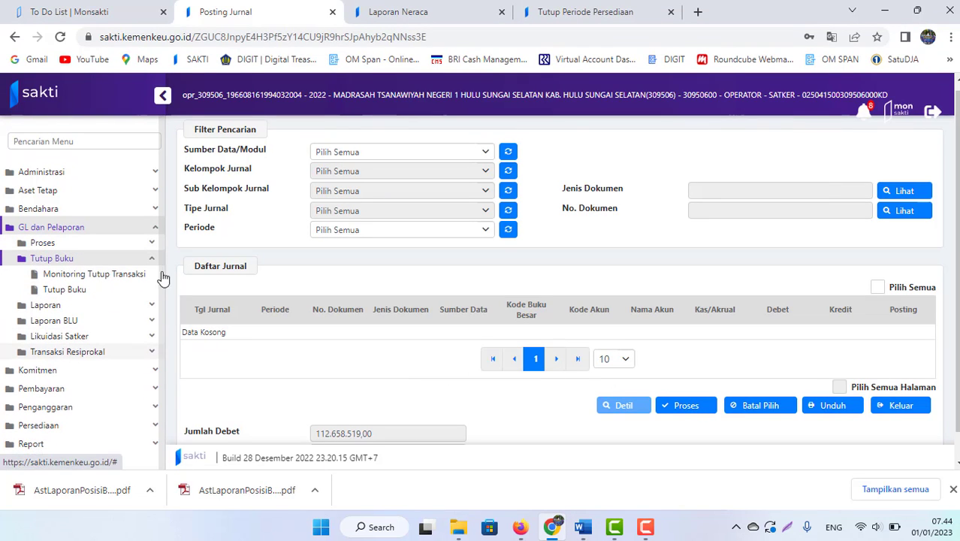
pyautogui.click(65, 290)
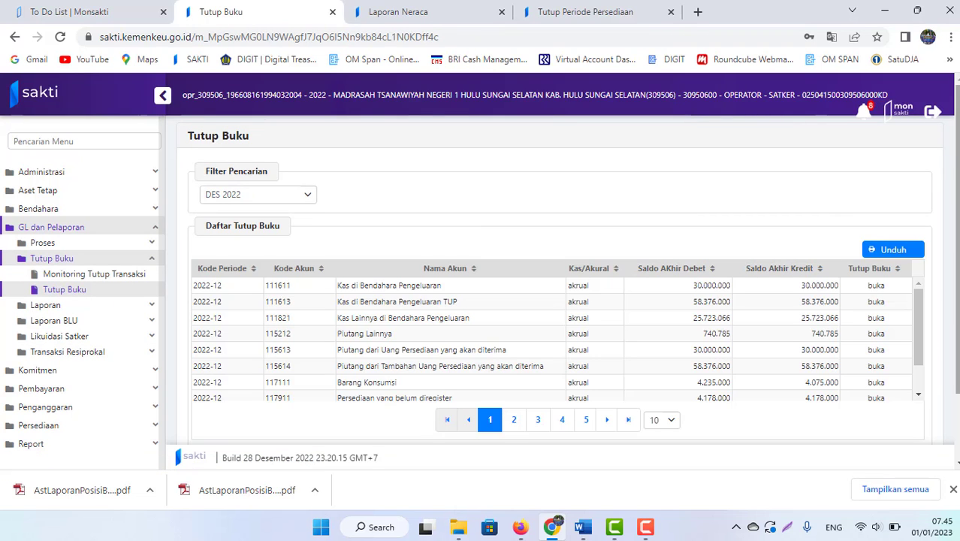
pyautogui.scroll(-1, 282, 301)
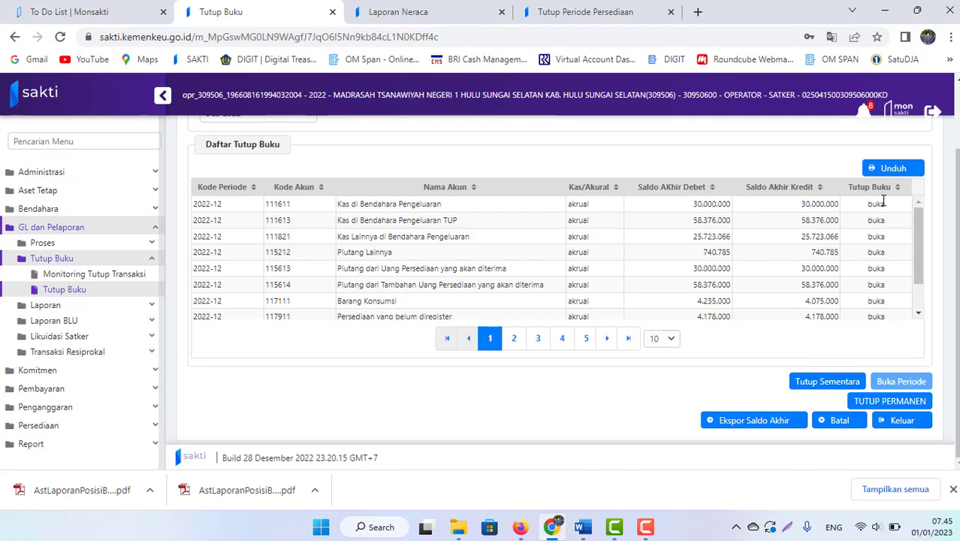
pyautogui.click(100, 276)
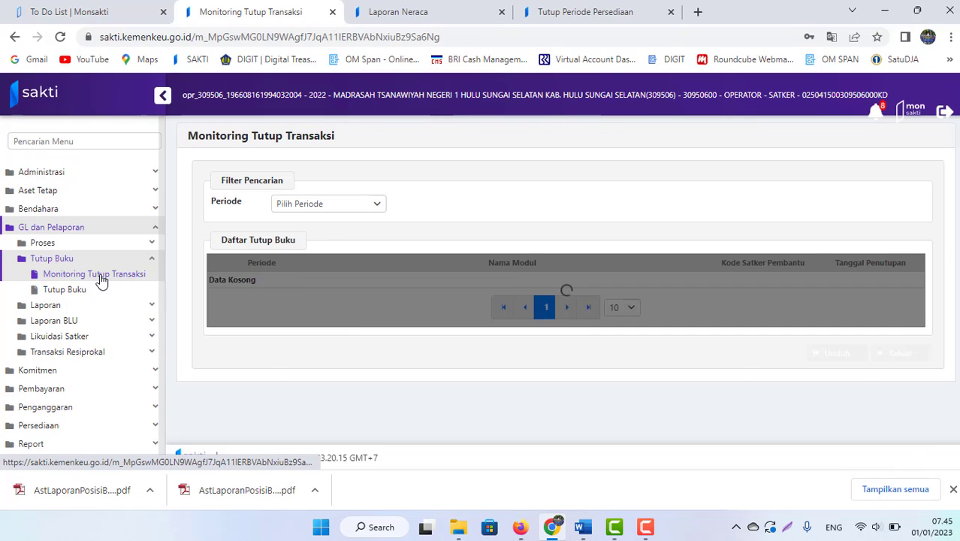
pyautogui.click(75, 289)
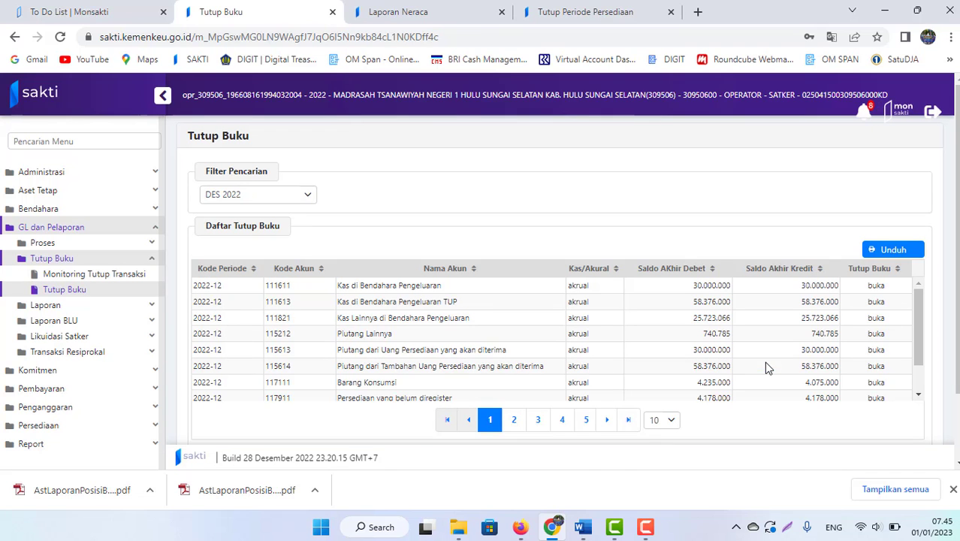
# Switch to the Word notes and read section 4 on internal reconciliation of the Neraca between the GLP, Aset, and Persediaan modules
pyautogui.click(580, 527)
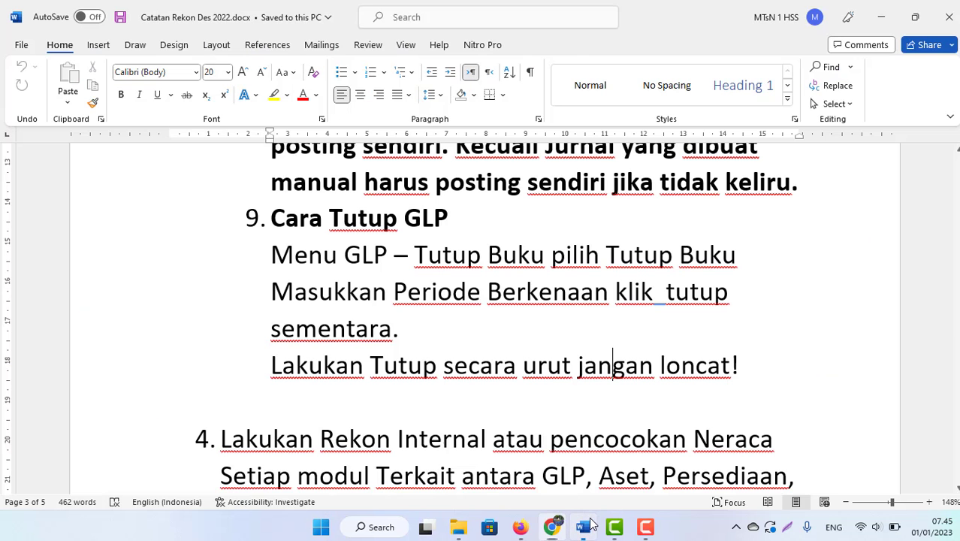
pyautogui.click(596, 436)
pyautogui.press('Down')
pyautogui.press('Down')
pyautogui.press('Down')
pyautogui.press('Down')
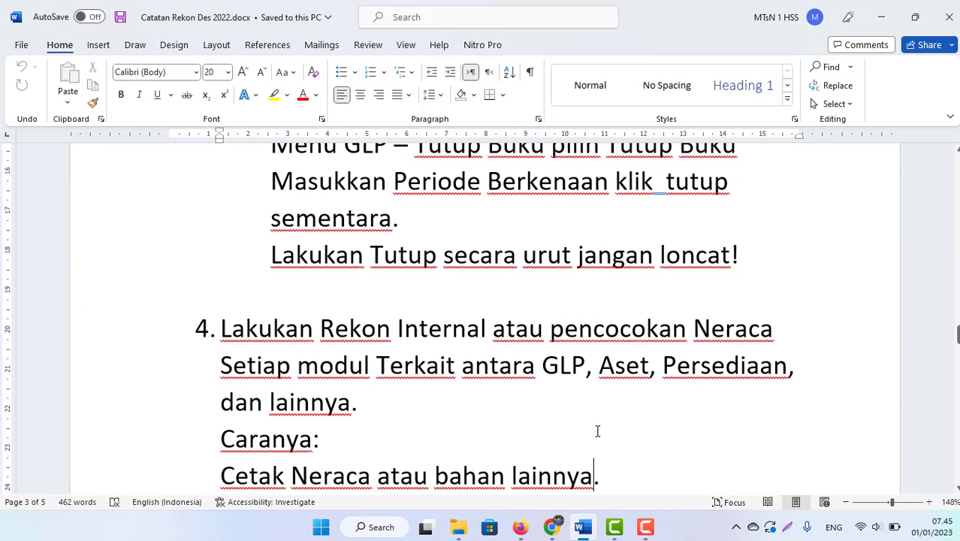
pyautogui.press('Down')
pyautogui.press('Down')
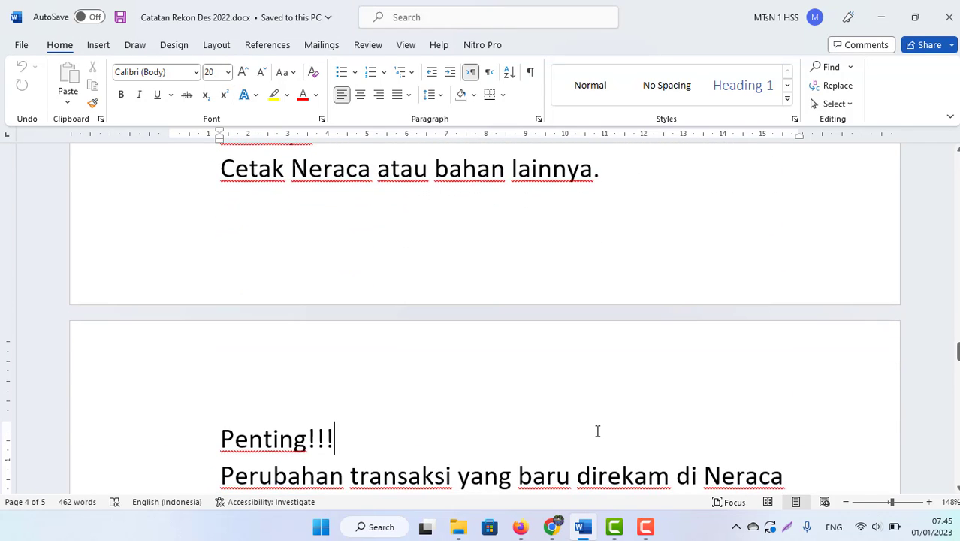
pyautogui.press('pageup')
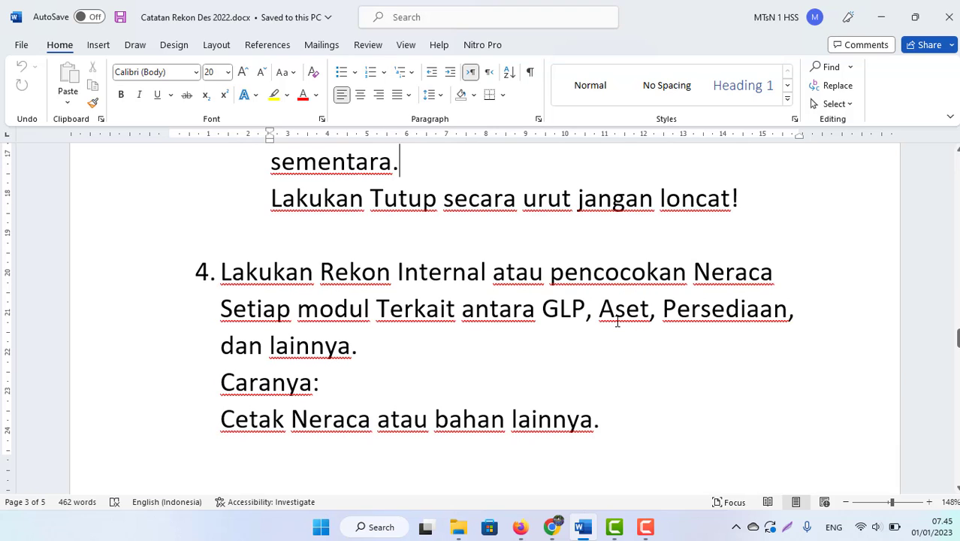
pyautogui.click(350, 453)
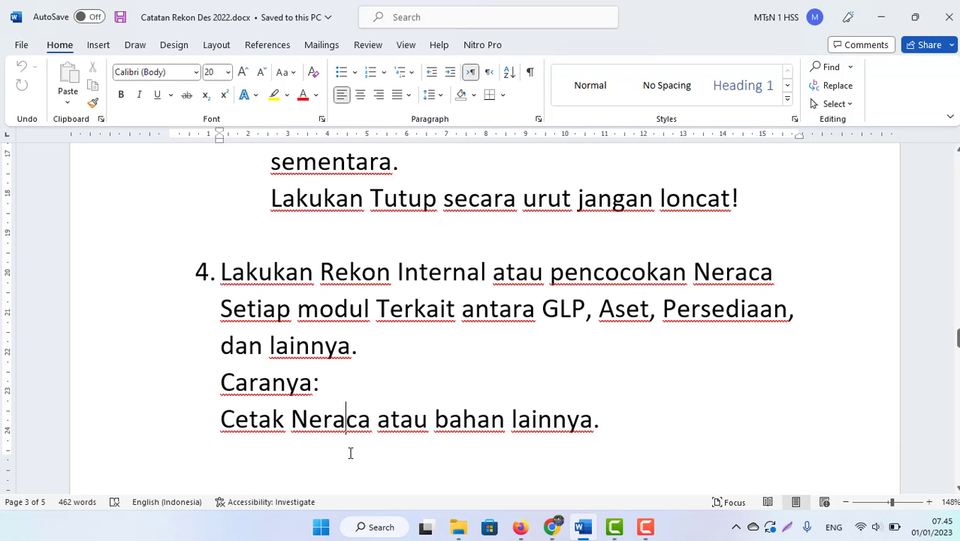
# Read the "Penting!!!" note on GLP Neraca updates, highlighting "lambat dalam waktu 1x24 jam."
pyautogui.scroll(-3, 350, 454)
pyautogui.press('Down')
pyautogui.press('Down')
pyautogui.press('Down')
pyautogui.press('Down')
pyautogui.press('Down')
pyautogui.press('Down')
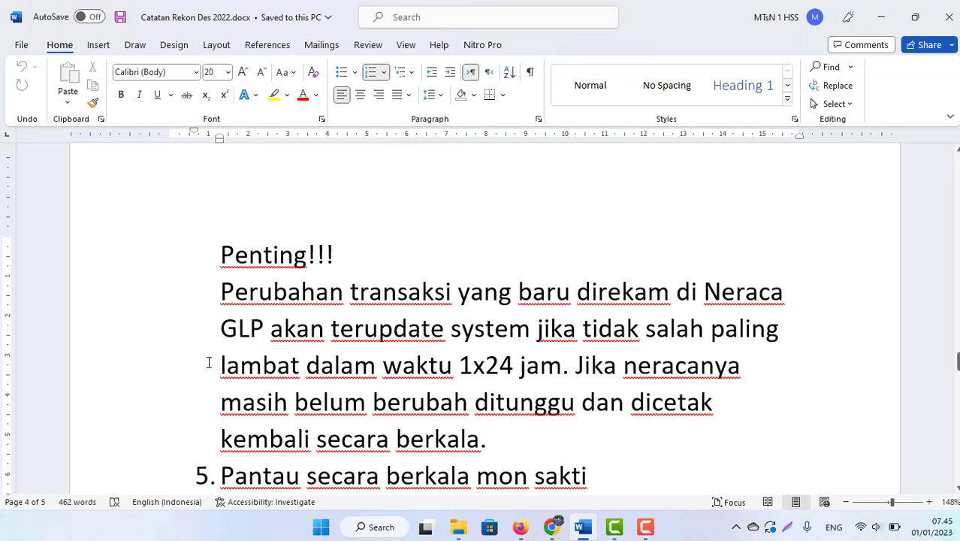
pyautogui.moveTo(209, 362); pyautogui.dragTo(543, 376)
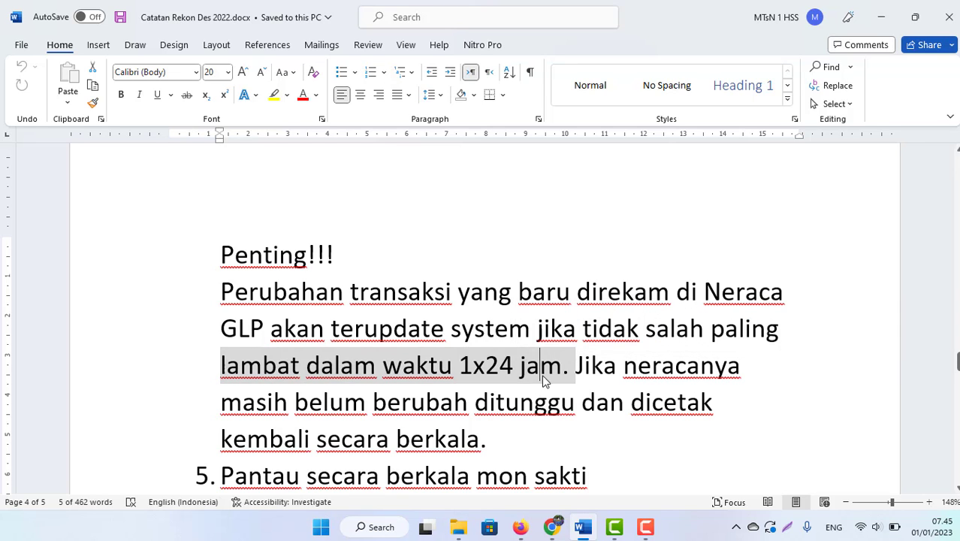
pyautogui.click(543, 376)
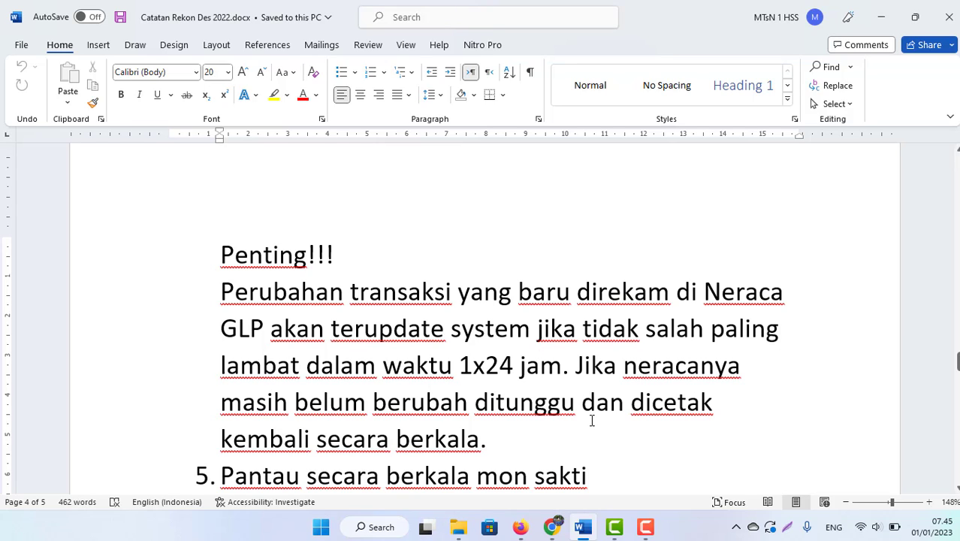
# Read point 5 of the Word notes on periodically monitoring Mon Sakti, including the Rekonsiliasi menu and to-do list instructions
pyautogui.scroll(-1, 506, 438)
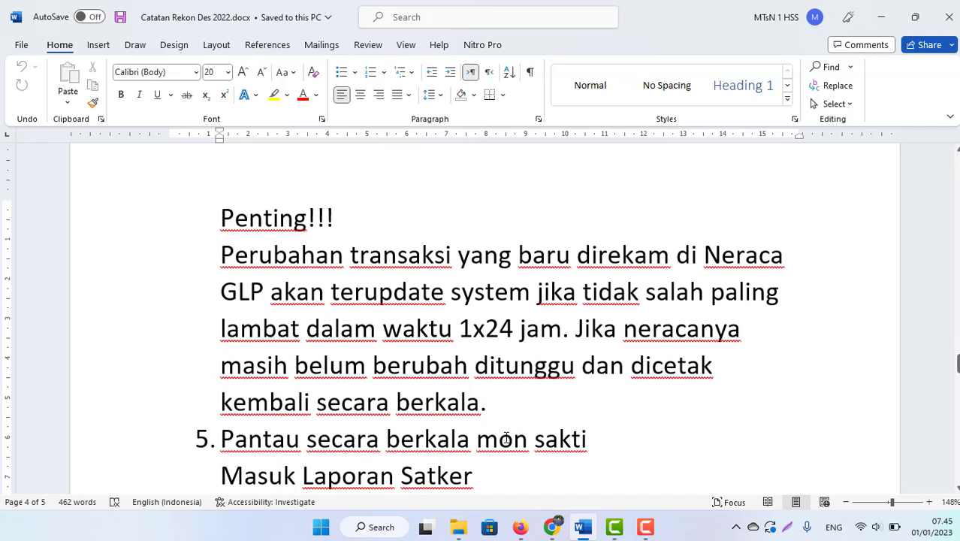
pyautogui.press('Down')
pyautogui.press('Down')
pyautogui.press('Down')
pyautogui.press('Down')
pyautogui.press('Down')
pyautogui.press('Down')
pyautogui.press('Down')
pyautogui.press('Down')
pyautogui.press('Down')
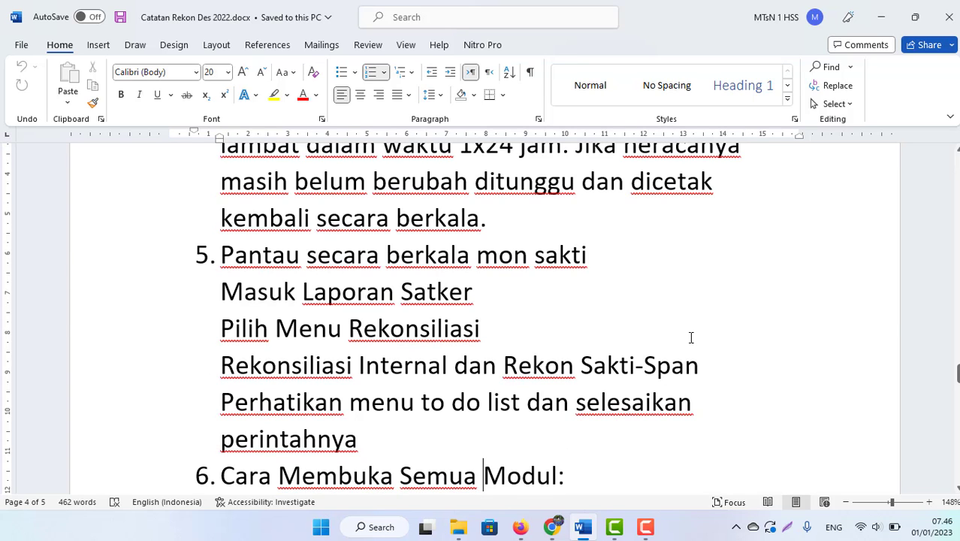
# Go back to the section 4 reconciliation instructions in the notes and review "Cetak Neraca atau bahan lainnya."
pyautogui.press('Up')
pyautogui.press('Up')
pyautogui.press('Up')
pyautogui.press('Up')
pyautogui.press('Up')
pyautogui.press('Up')
pyautogui.press('Up')
pyautogui.press('Up')
pyautogui.press('Up')
pyautogui.press('Up')
pyautogui.press('Up')
pyautogui.press('Up')
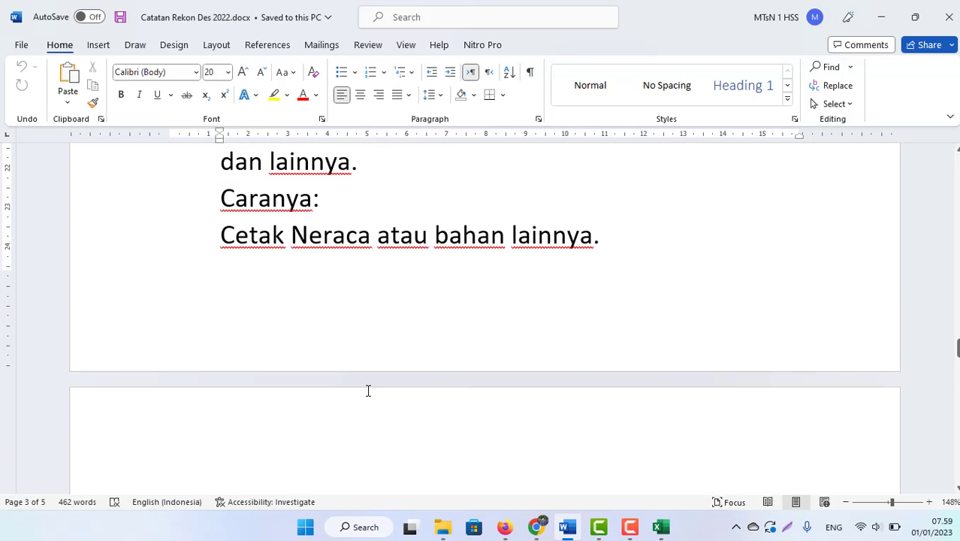
# Switch to SAKTI in Chrome and open the Laporan Keuangan page among the GL dan Pelaporan reports
pyautogui.click(537, 527)
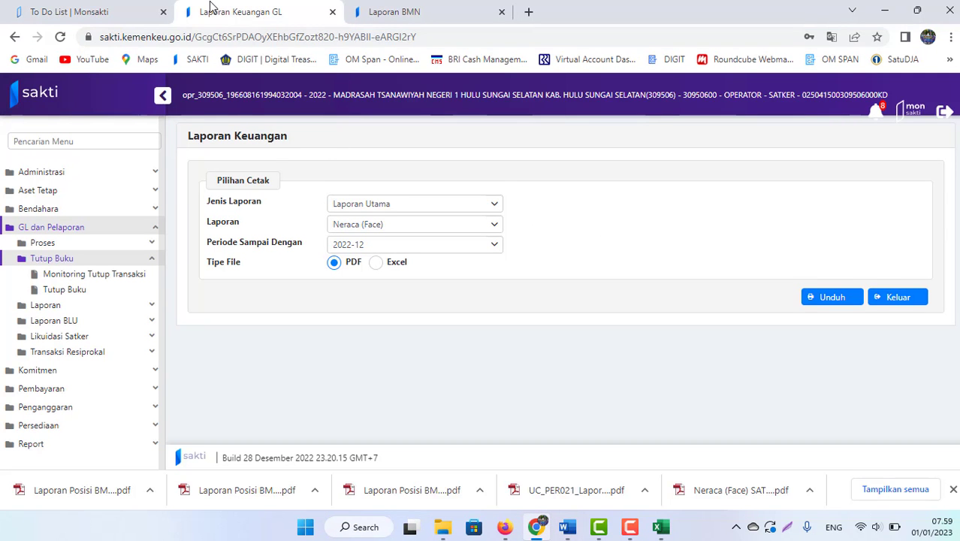
pyautogui.click(45, 227)
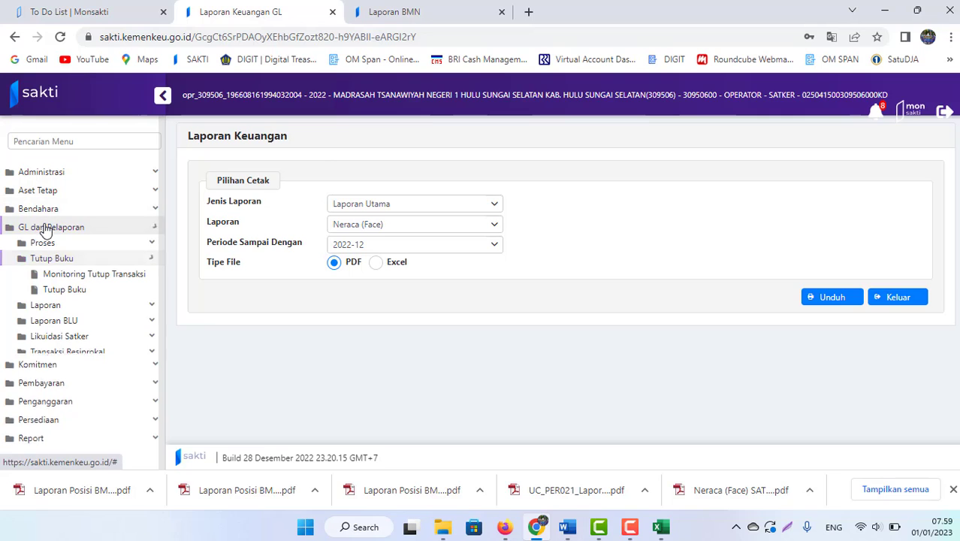
pyautogui.click(45, 227)
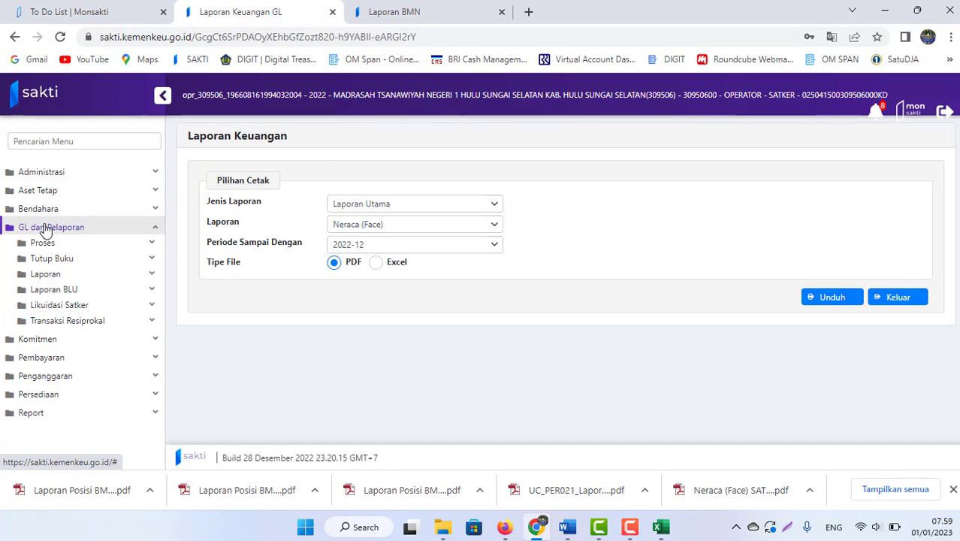
pyautogui.click(46, 275)
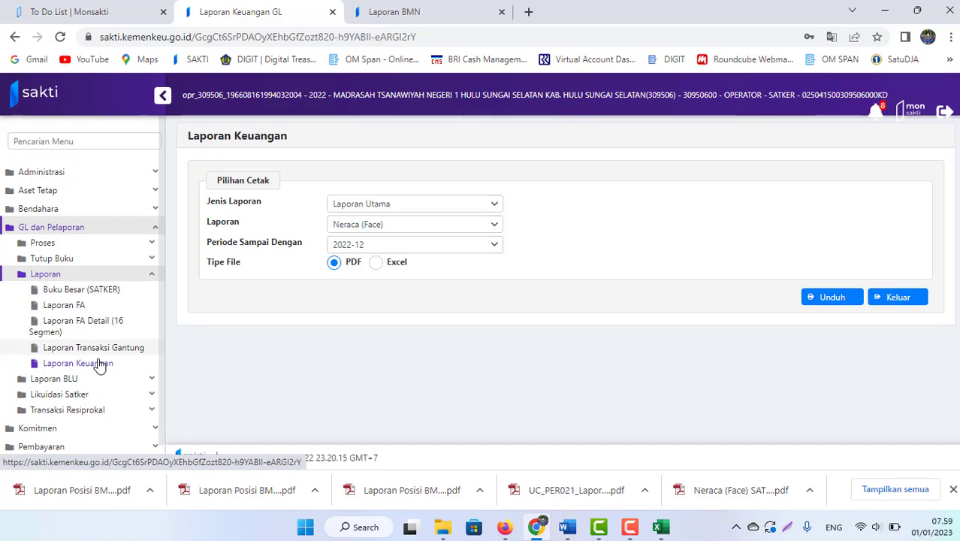
pyautogui.click(91, 367)
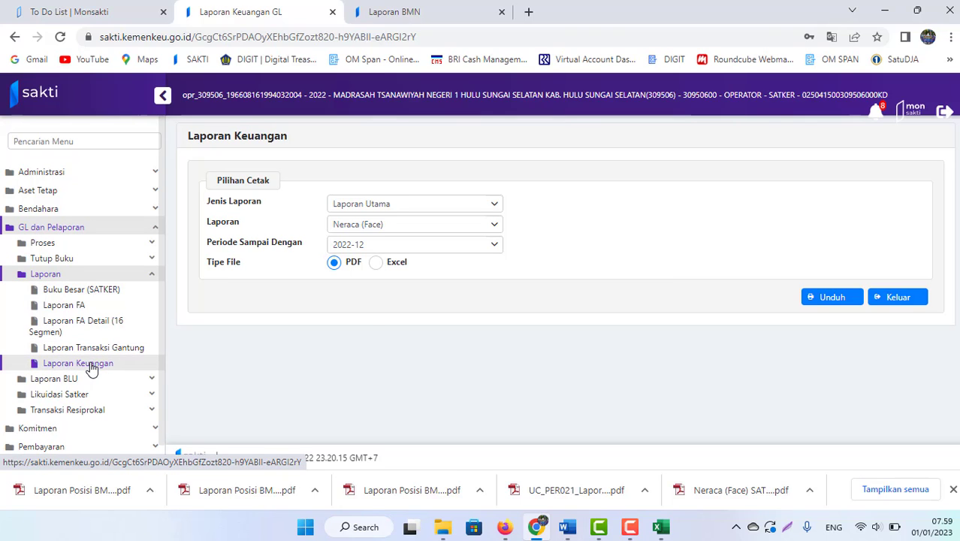
# Download the Laporan Utama report Neraca (Face) for the period up to 2022-12 as a PDF
pyautogui.click(362, 208)
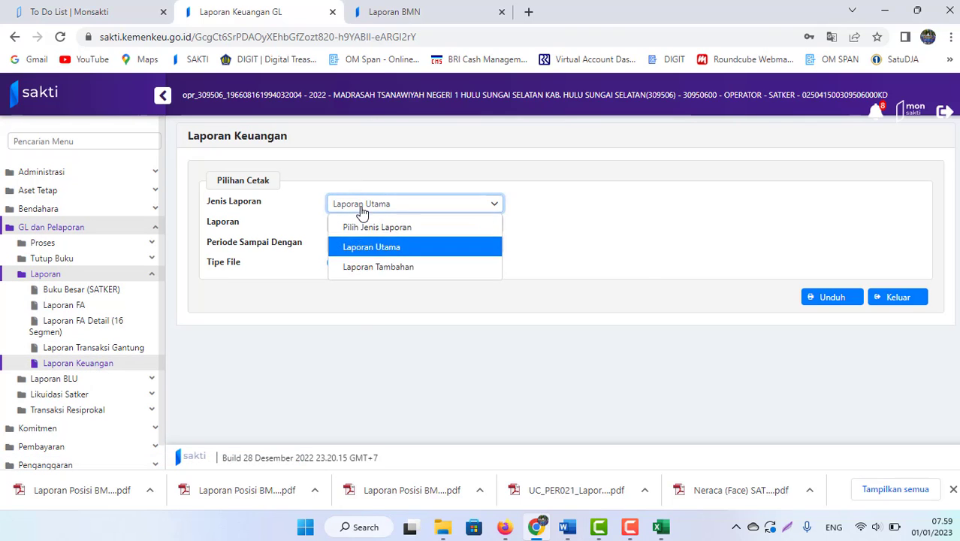
pyautogui.click(368, 248)
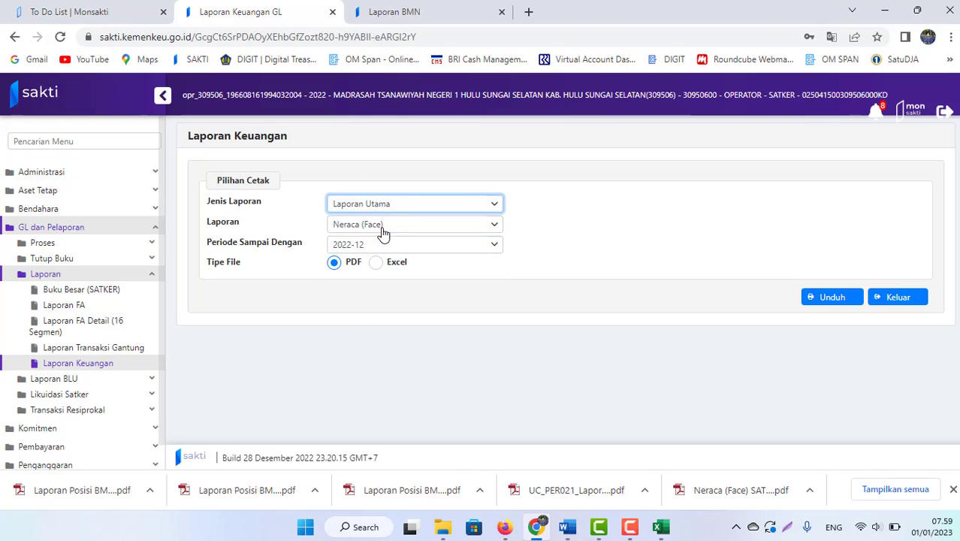
pyautogui.click(378, 227)
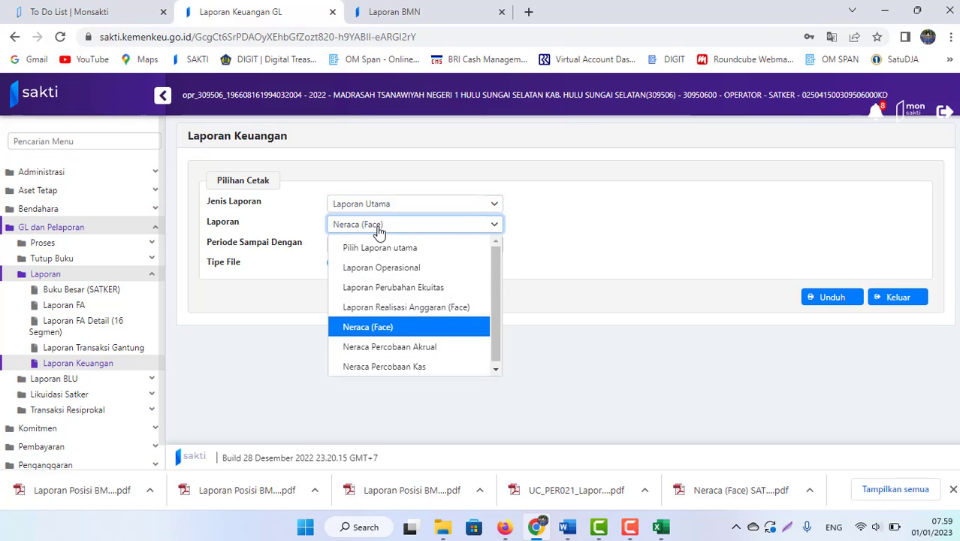
pyautogui.click(379, 232)
pyautogui.click(365, 254)
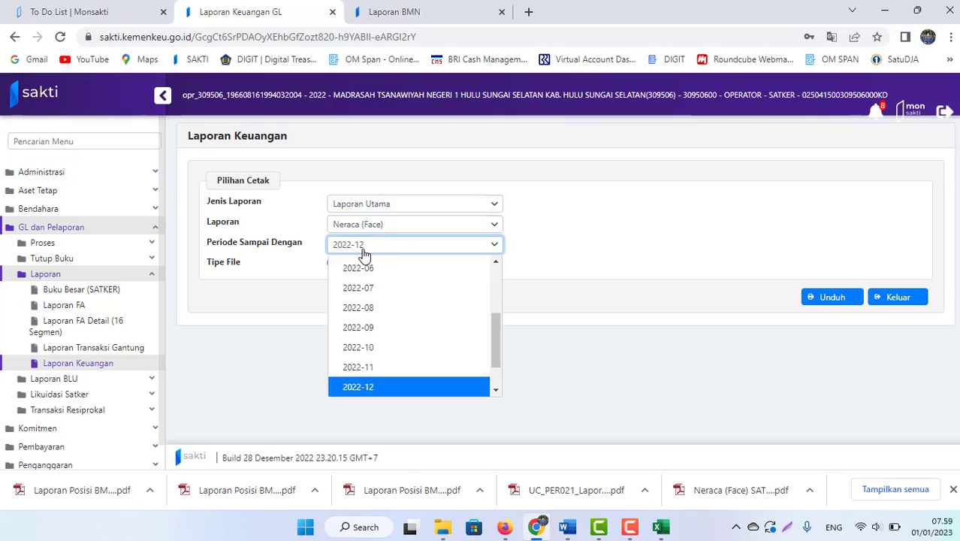
pyautogui.click(356, 391)
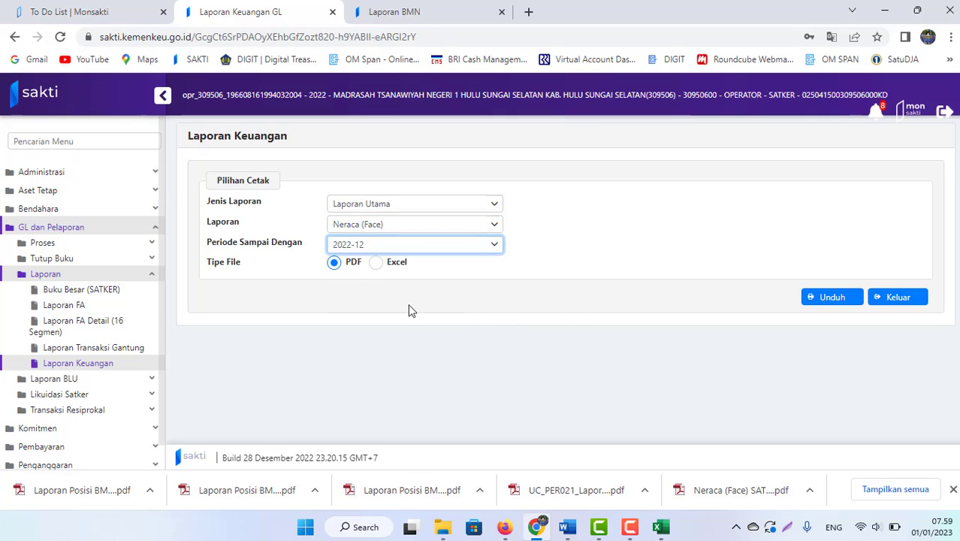
pyautogui.click(951, 489)
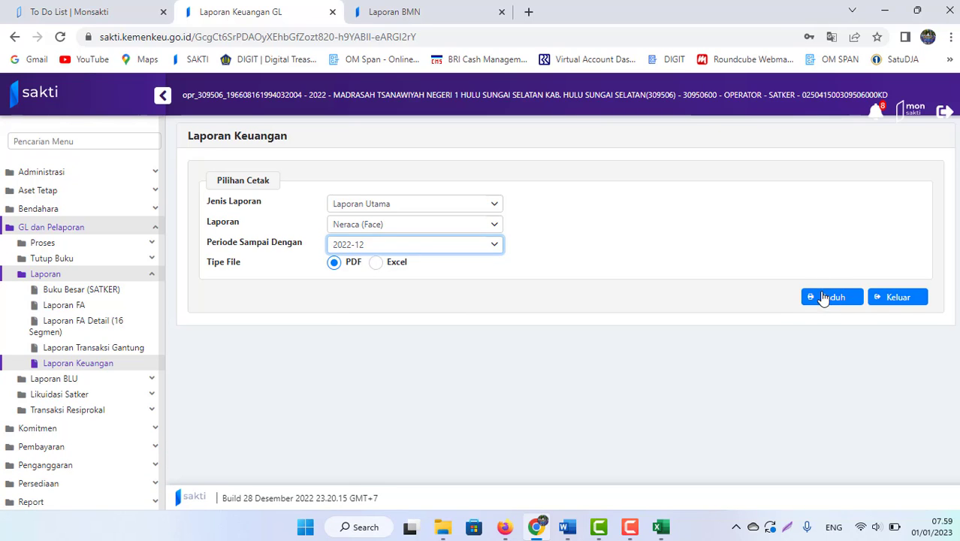
pyautogui.click(825, 298)
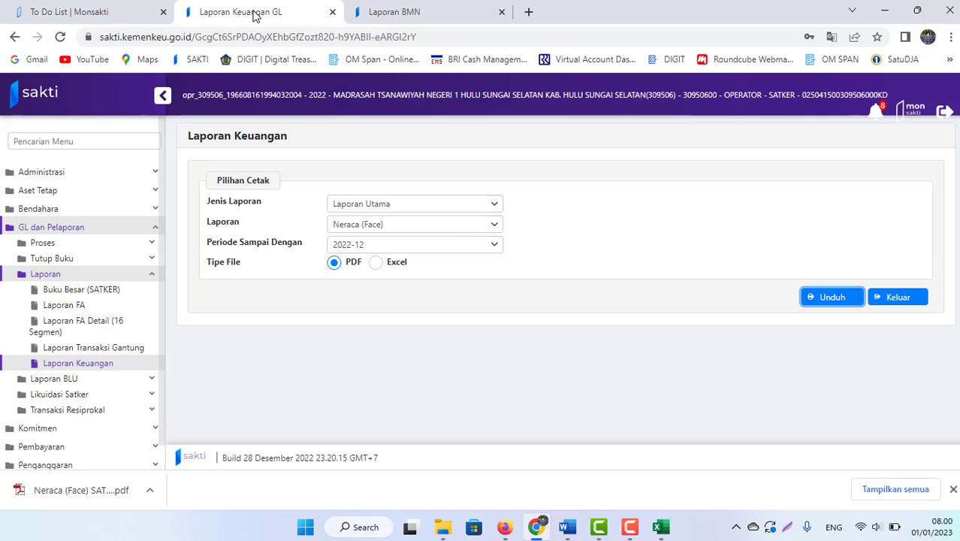
# Switch to the SAKTI session showing Laporan BMN and open the Persediaan report Cetak Laporan Posisi Persediaan Neraca
pyautogui.click(53, 229)
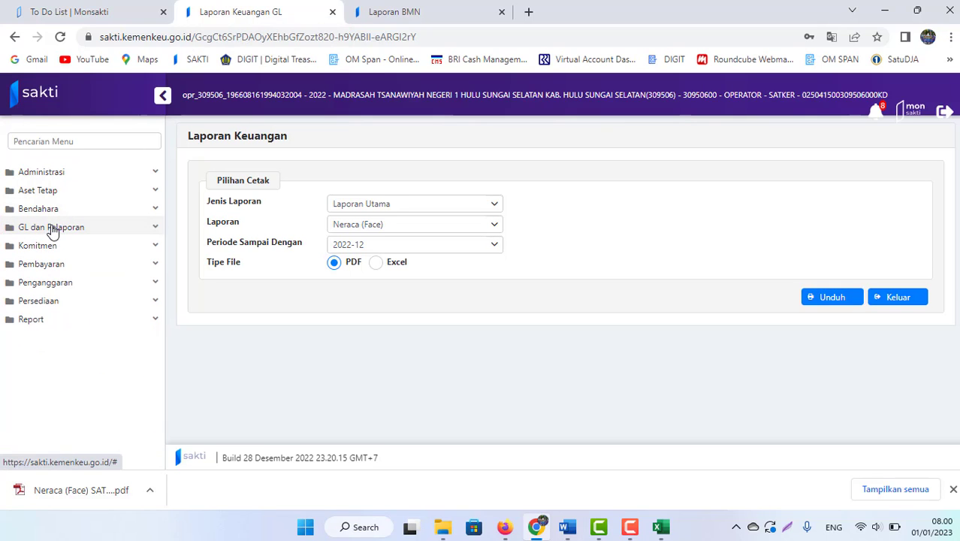
pyautogui.click(49, 303)
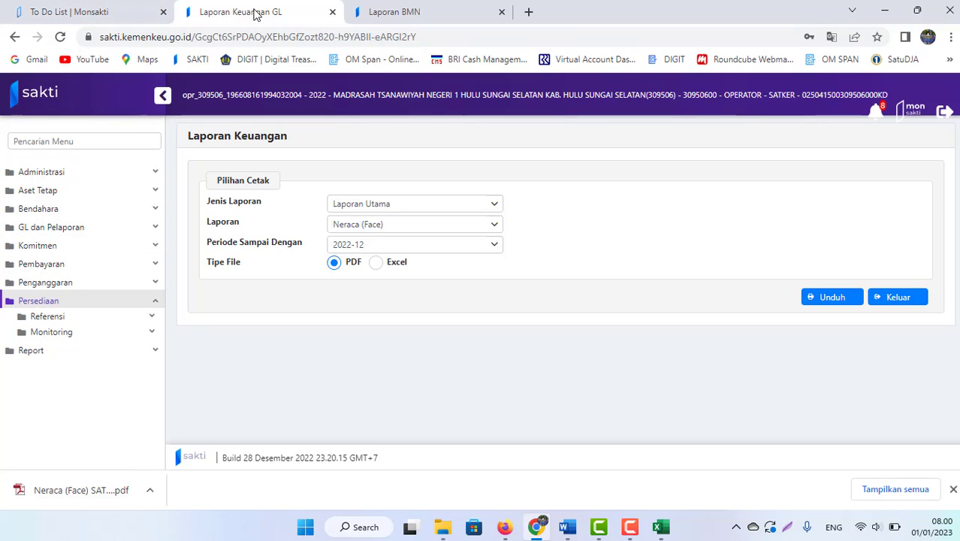
pyautogui.click(404, 13)
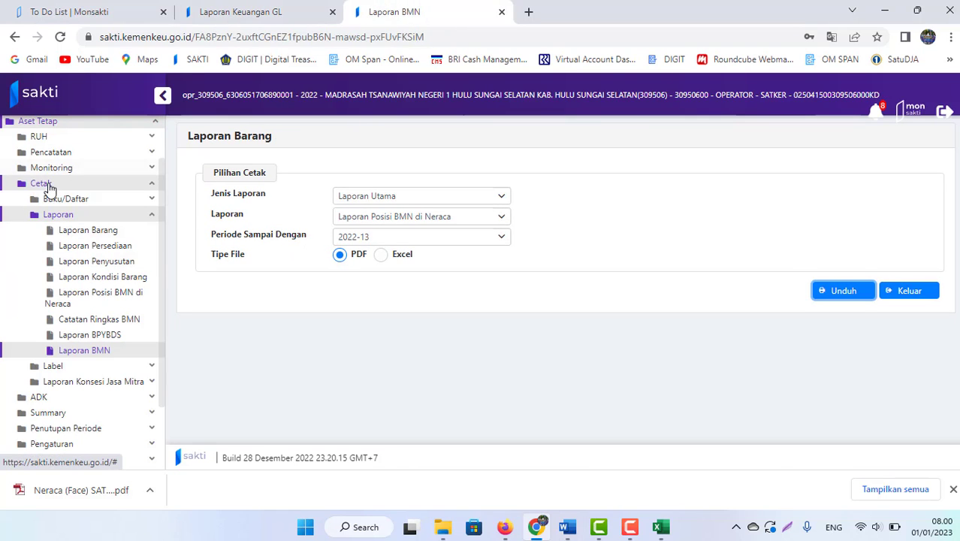
pyautogui.click(48, 186)
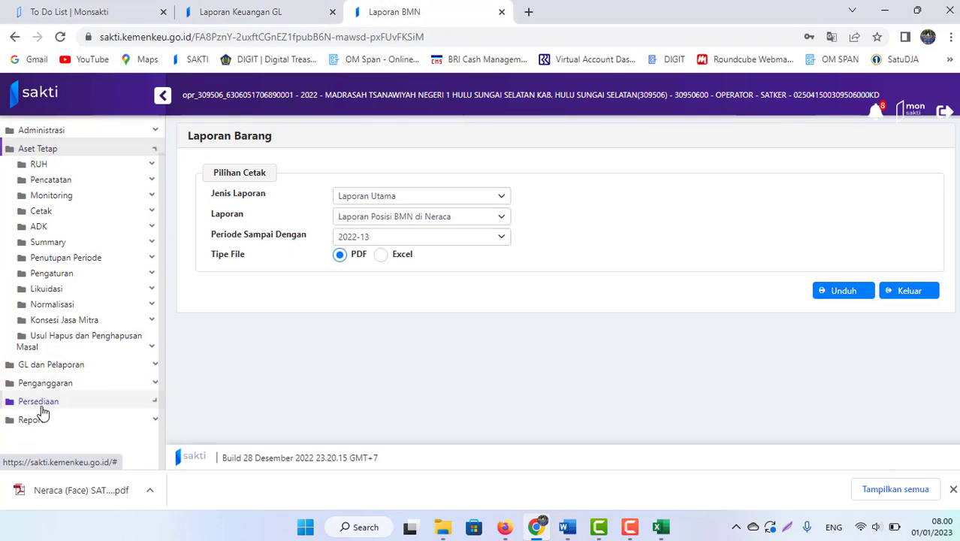
pyautogui.click(39, 402)
pyautogui.click(64, 326)
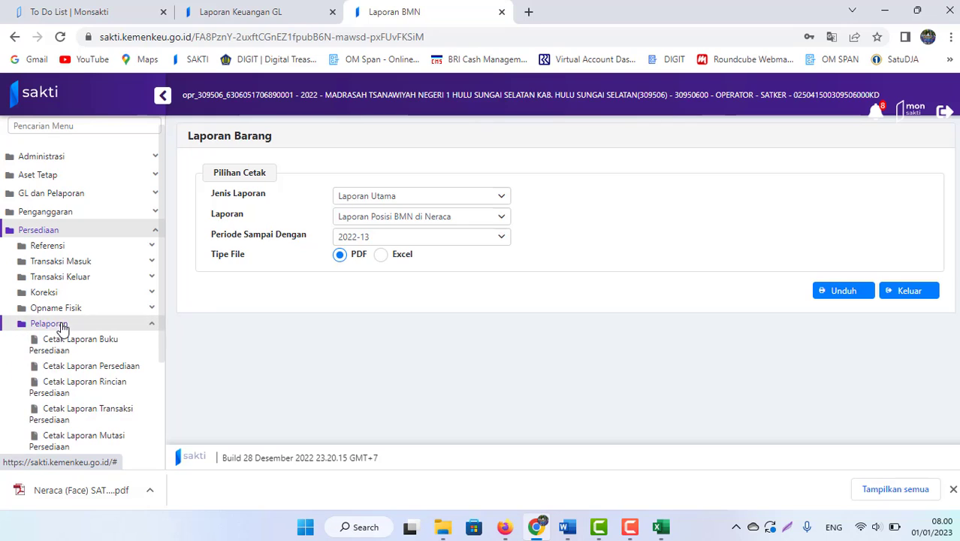
pyautogui.scroll(-1, 163, 375)
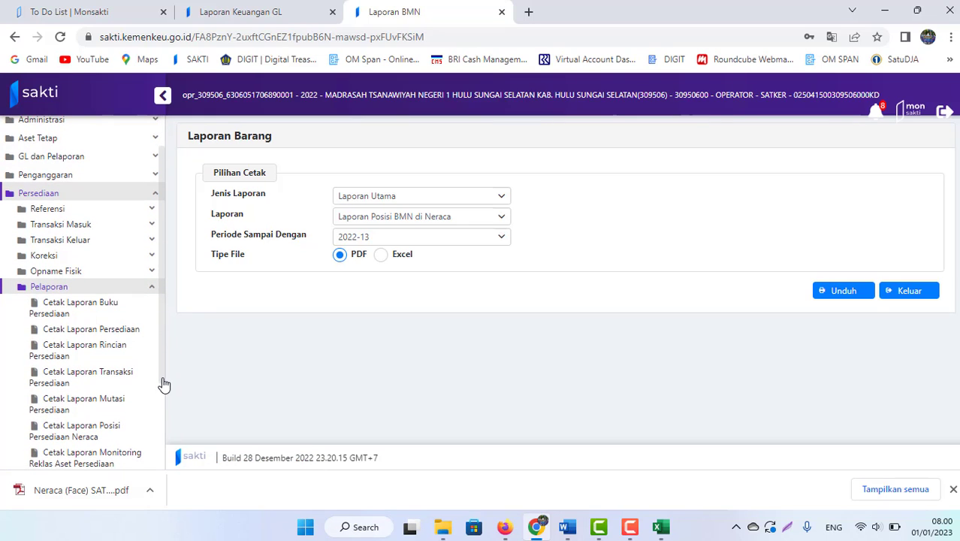
pyautogui.scroll(-1, 163, 390)
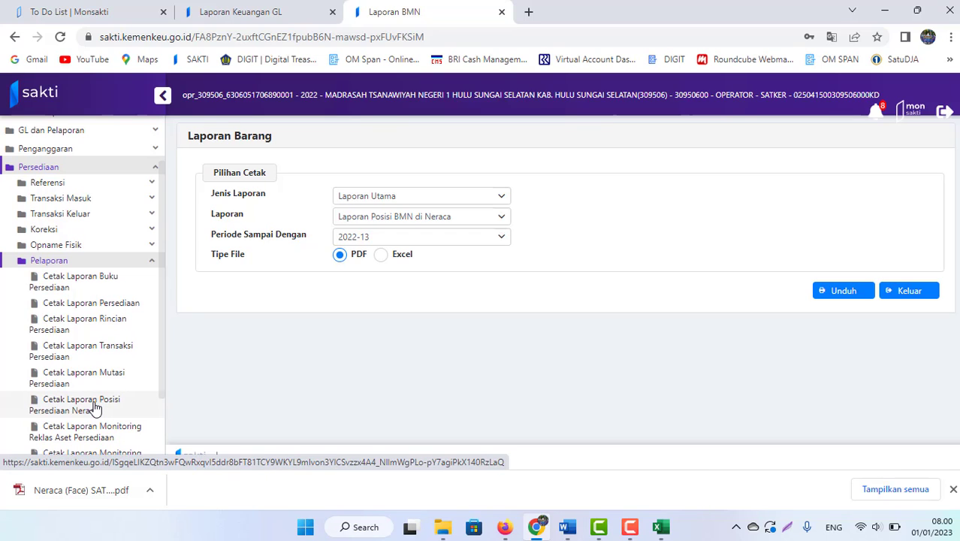
pyautogui.click(94, 408)
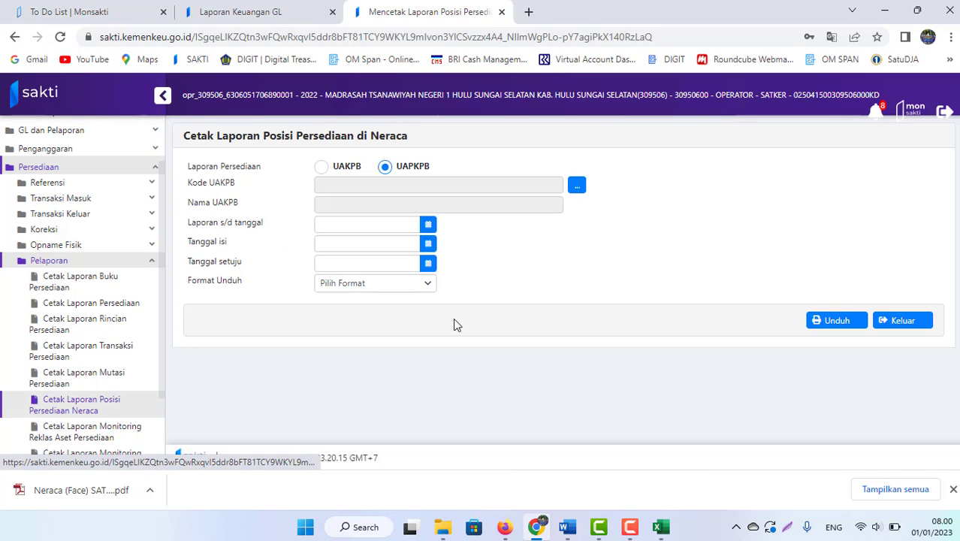
# Set the inventory position report to UAKPB level, up to 12/31/2022, with Tanggal isi and Tanggal setuju both 01/02/2023
pyautogui.click(323, 168)
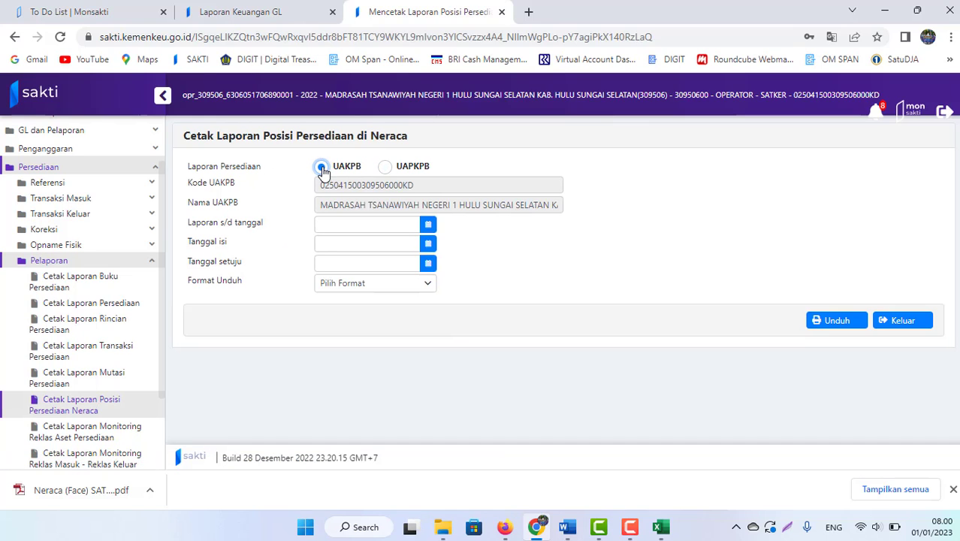
pyautogui.click(428, 227)
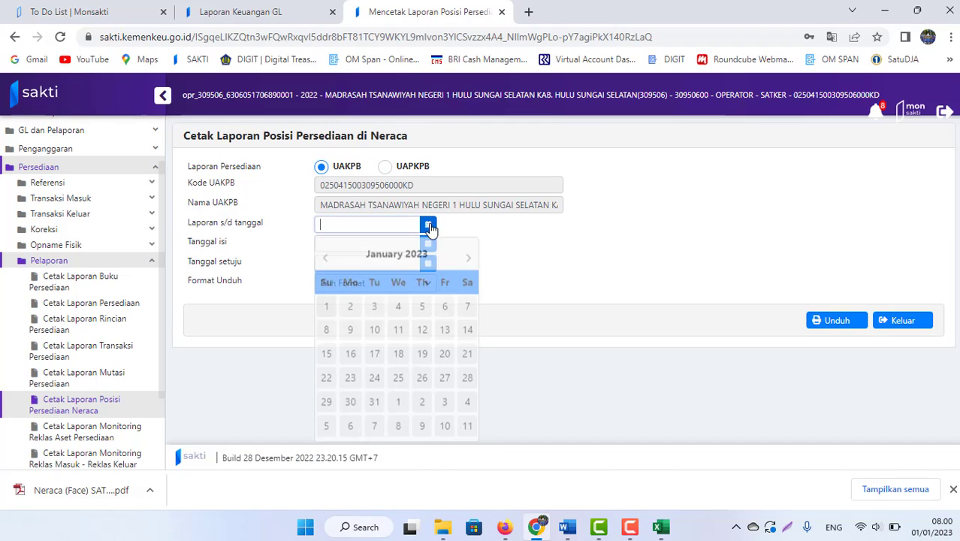
pyautogui.click(325, 255)
pyautogui.click(468, 399)
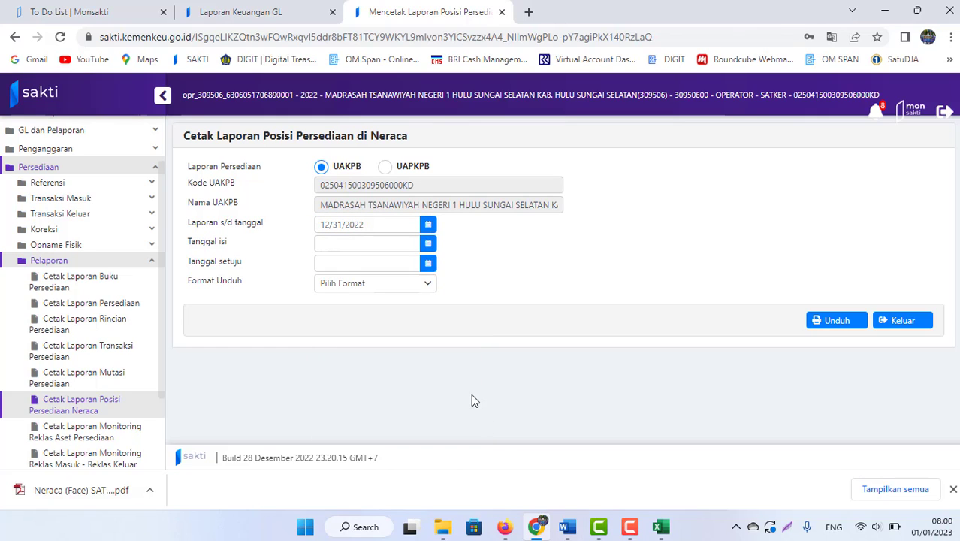
pyautogui.click(428, 244)
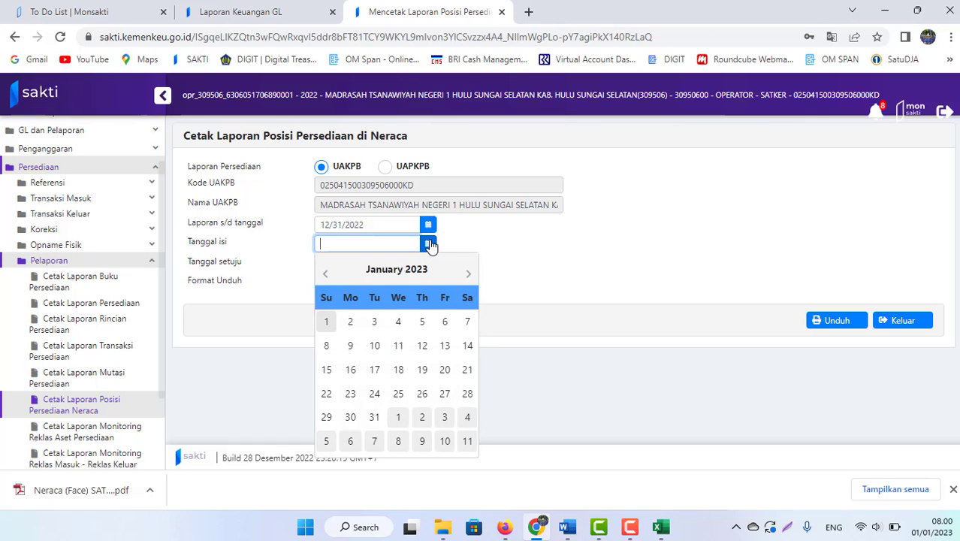
pyautogui.click(350, 323)
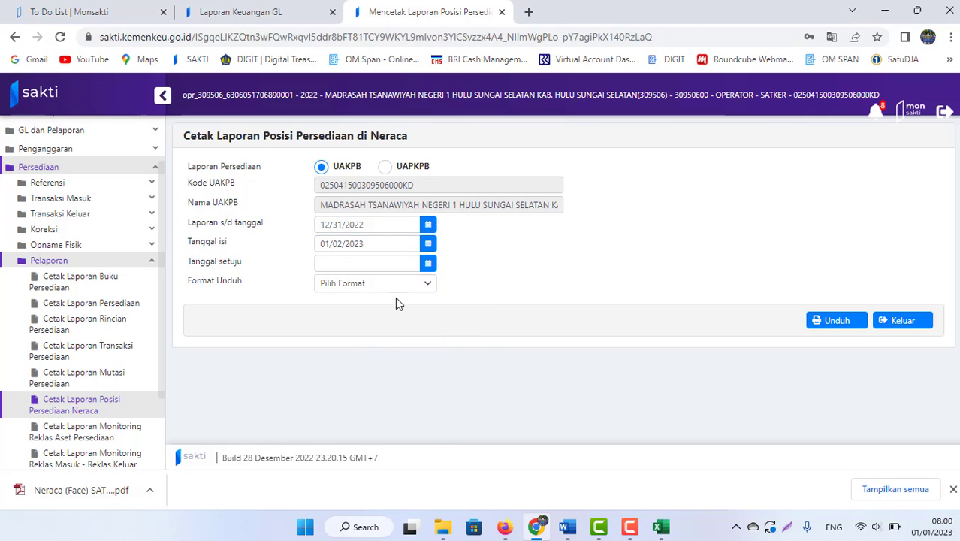
pyautogui.click(426, 263)
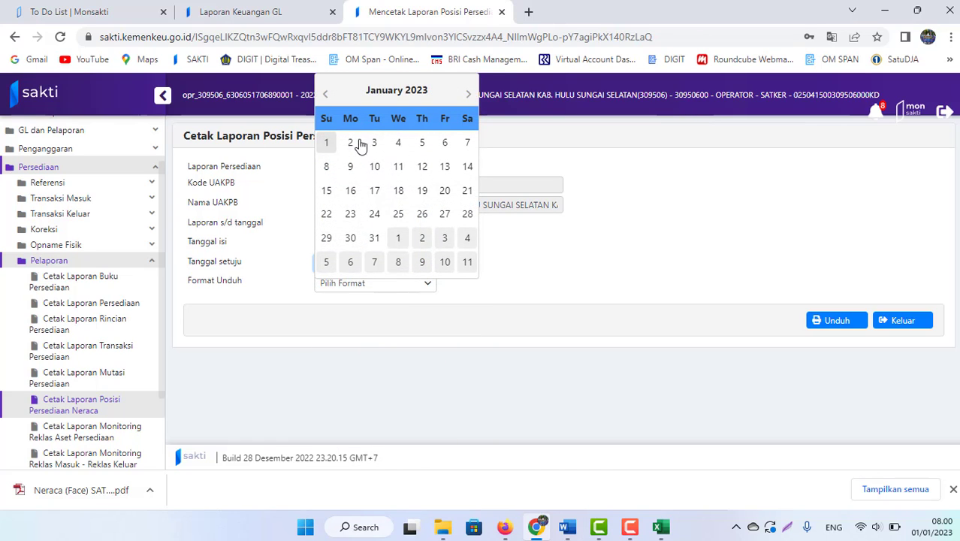
pyautogui.click(353, 144)
# Download the Laporan Posisi Persediaan di Neraca in PDF (.pdf) format
pyautogui.click(423, 287)
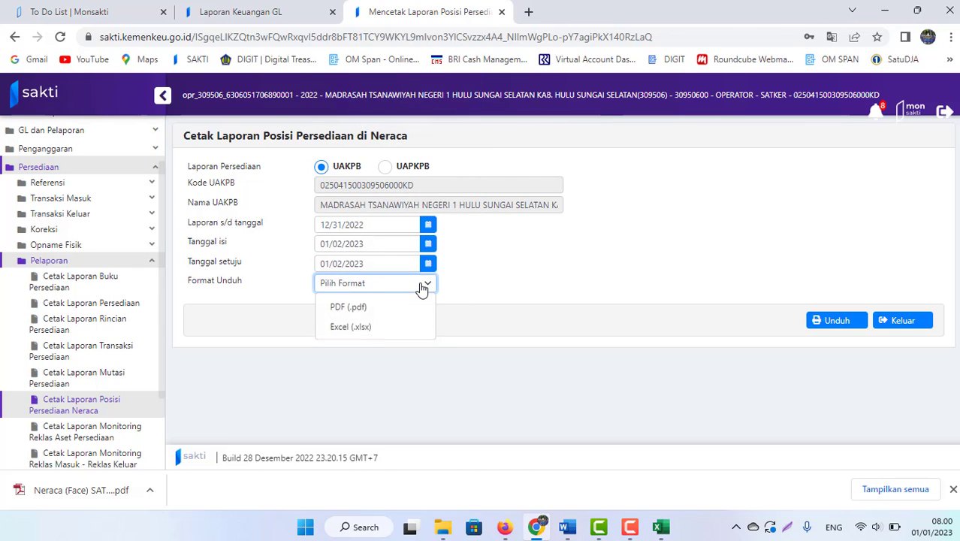
pyautogui.click(350, 307)
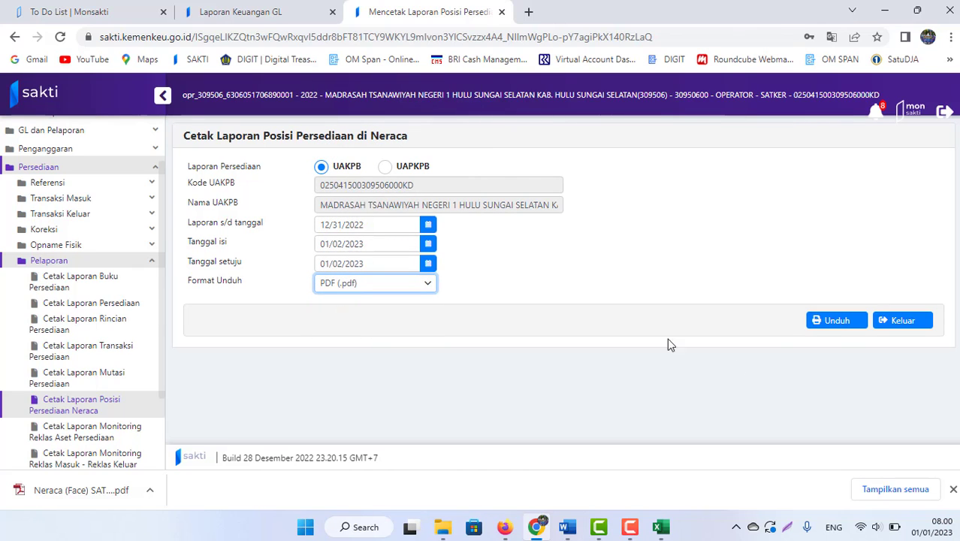
pyautogui.click(835, 329)
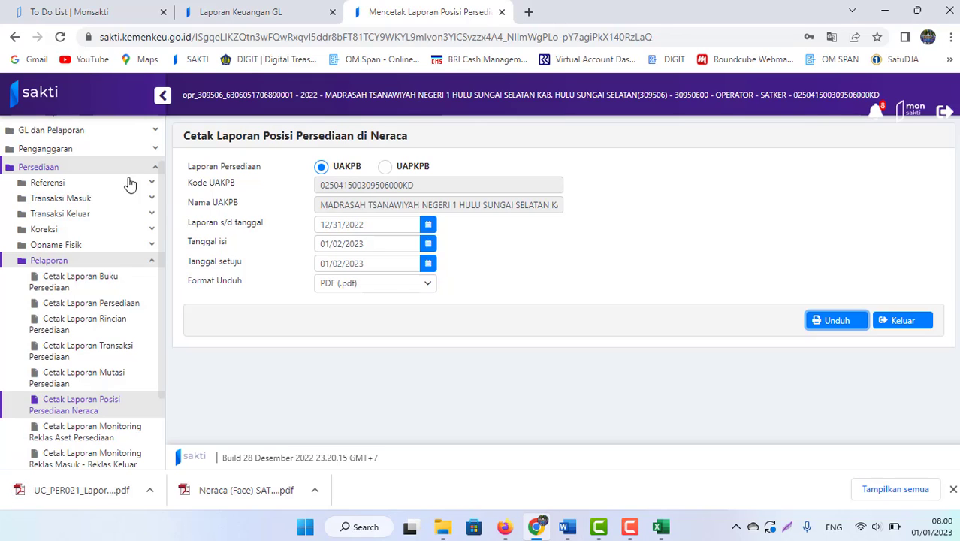
# Open the Aset Tetap printed report Laporan Posisi BMN di Neraca
pyautogui.click(44, 173)
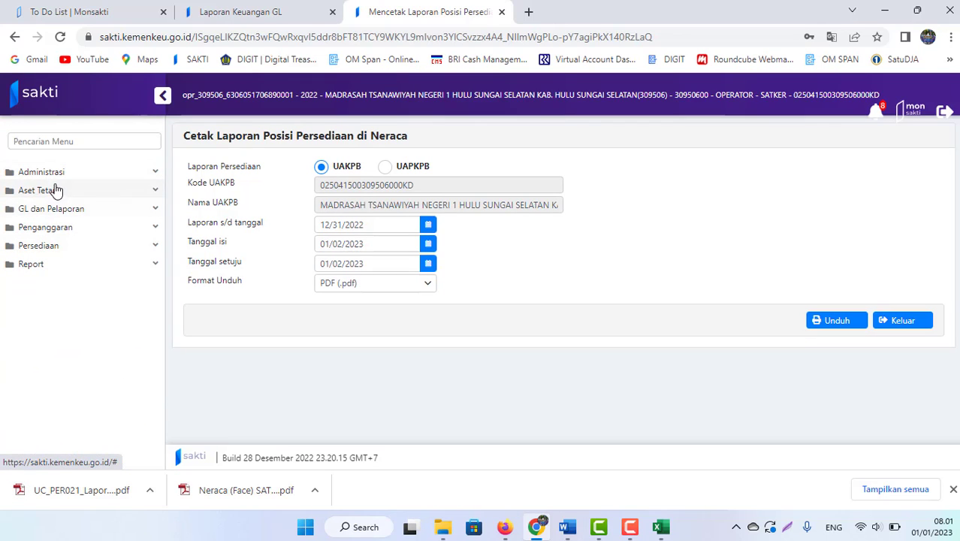
pyautogui.click(56, 188)
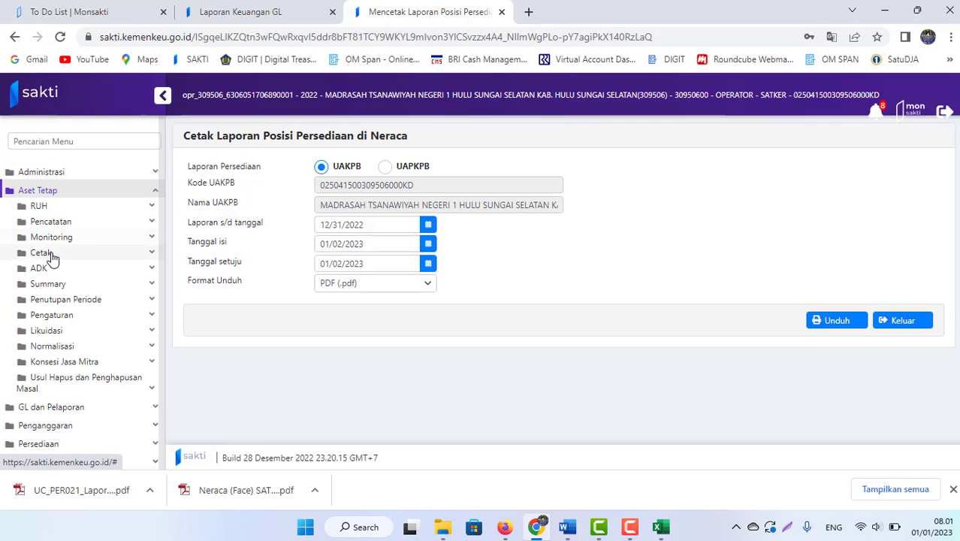
pyautogui.click(42, 253)
pyautogui.click(68, 285)
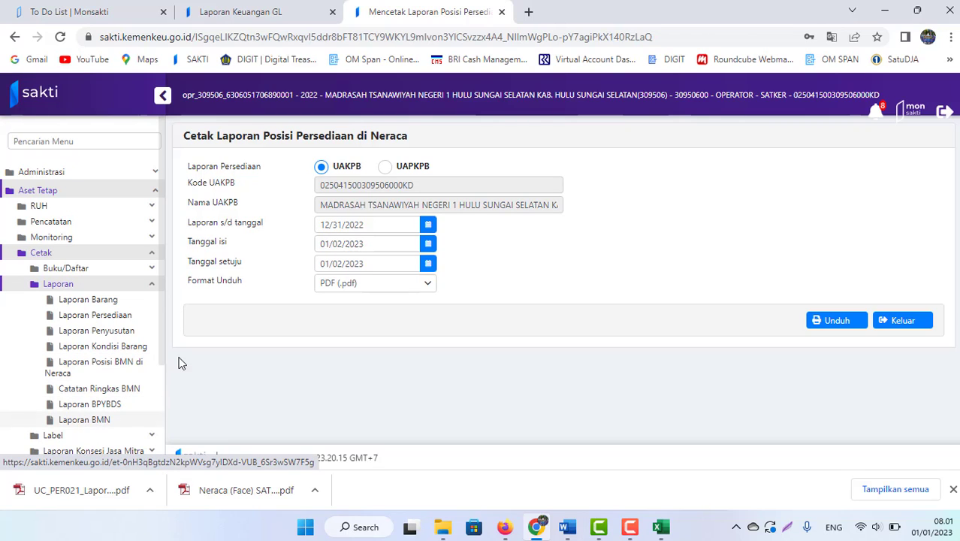
pyautogui.click(88, 369)
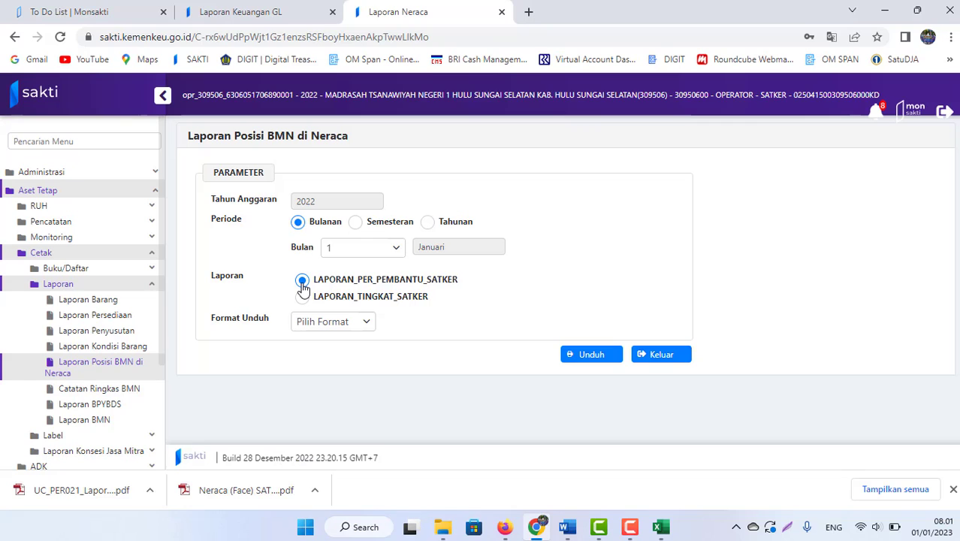
# Download the Laporan Posisi BMN di Neraca for the Tahunan period at LAPORAN_TINGKAT_SATKER level in PDF (.pdf) format
pyautogui.click(428, 222)
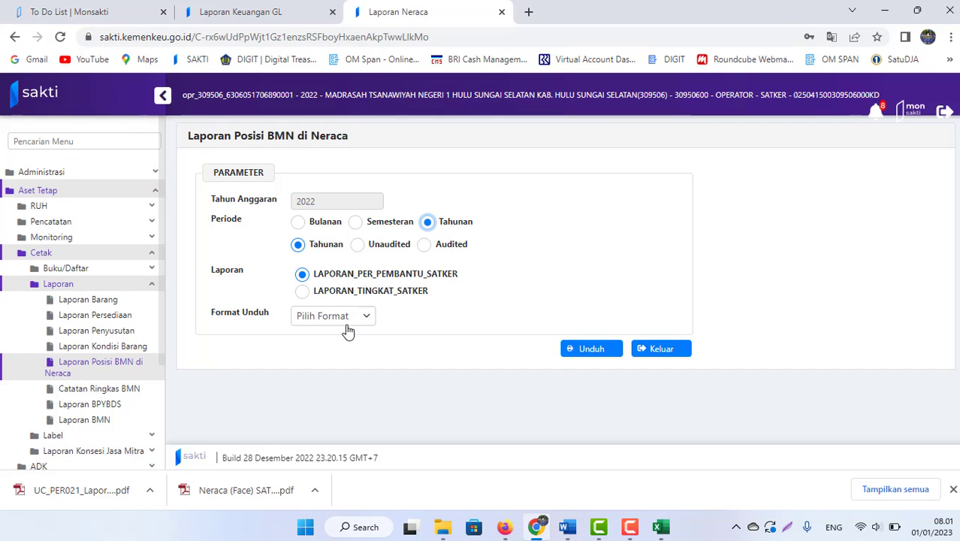
pyautogui.click(302, 291)
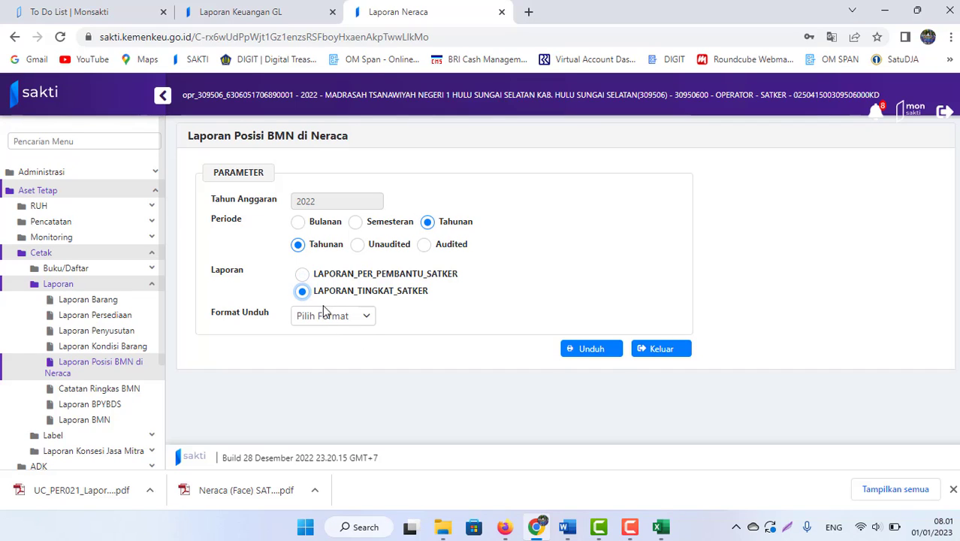
pyautogui.click(322, 316)
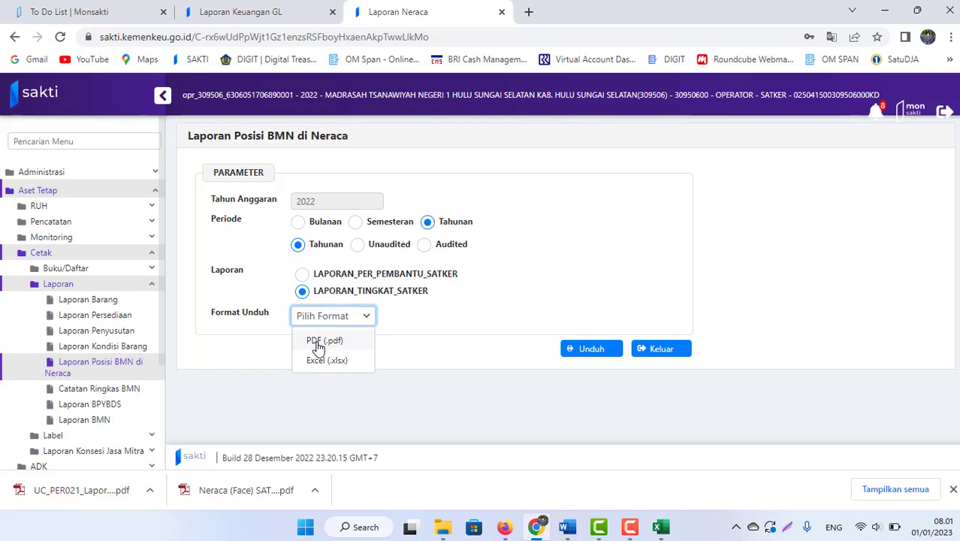
pyautogui.click(318, 343)
pyautogui.click(592, 350)
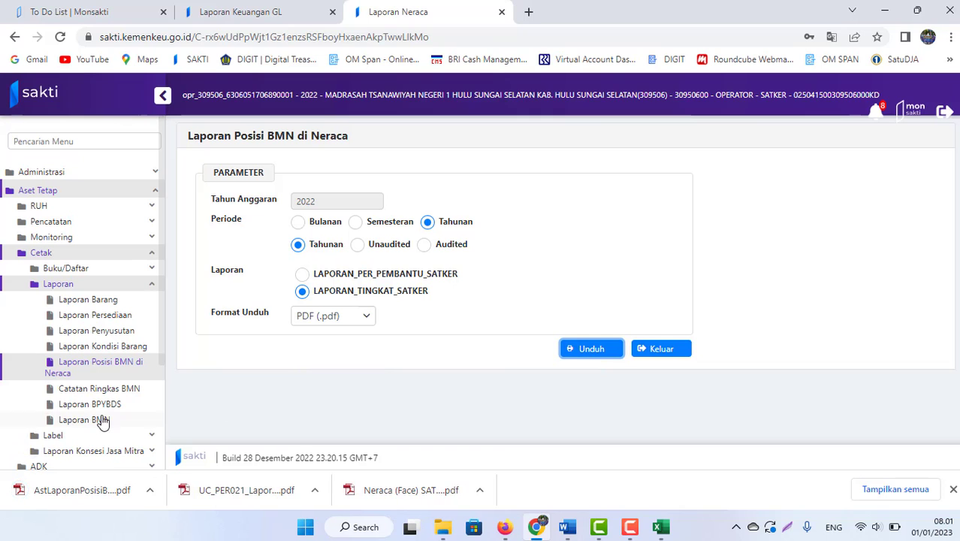
# Open the Aset Tetap Laporan BMN form and choose the Laporan Utama report Laporan Posisi BMN di Neraca
pyautogui.click(89, 423)
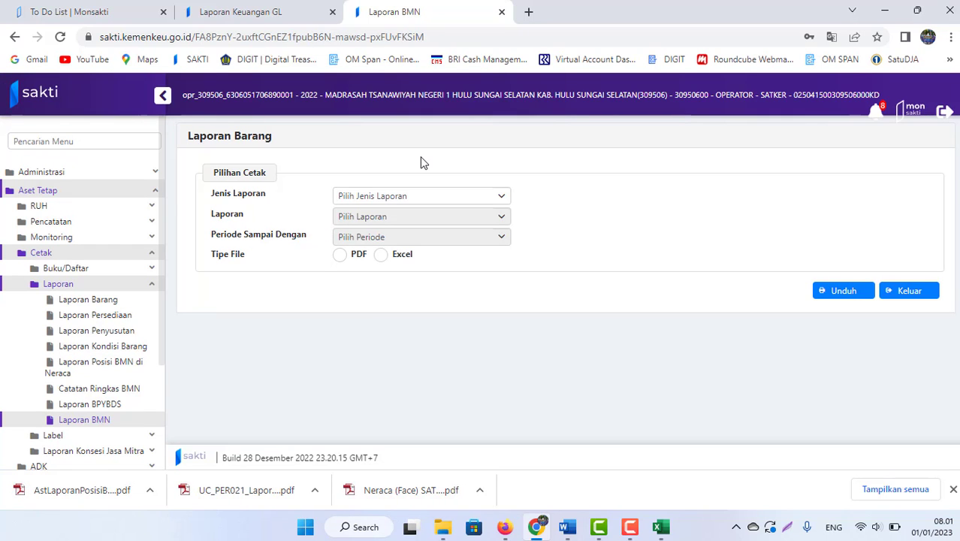
pyautogui.click(349, 201)
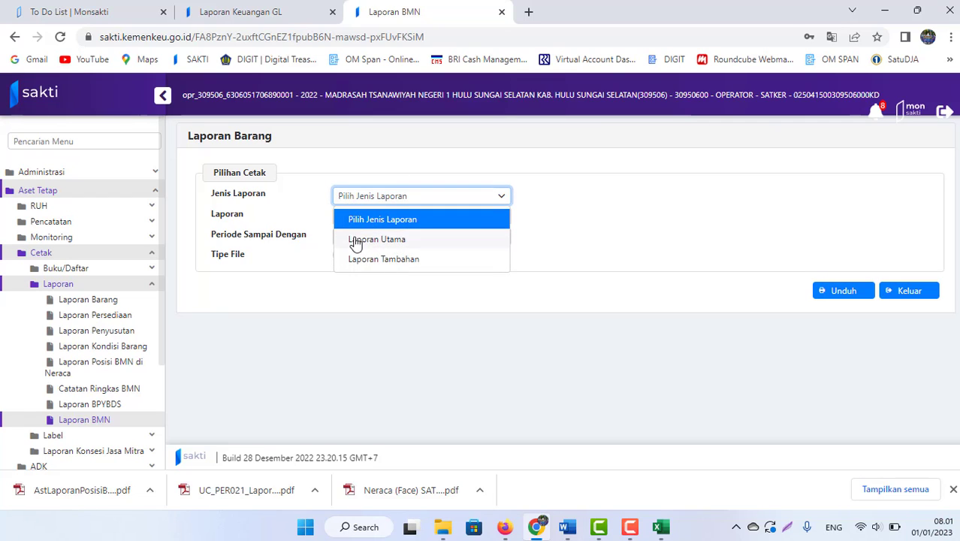
pyautogui.click(356, 242)
pyautogui.click(383, 217)
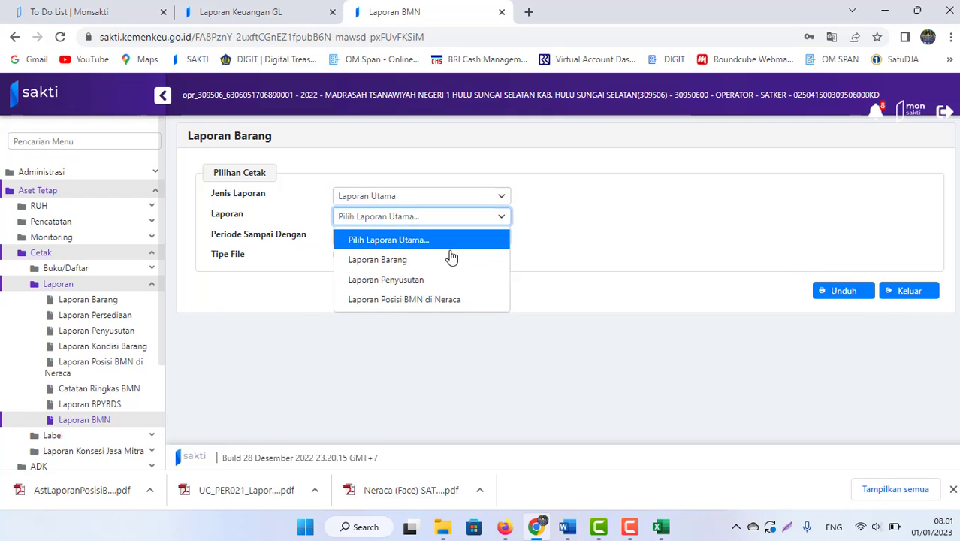
pyautogui.click(396, 301)
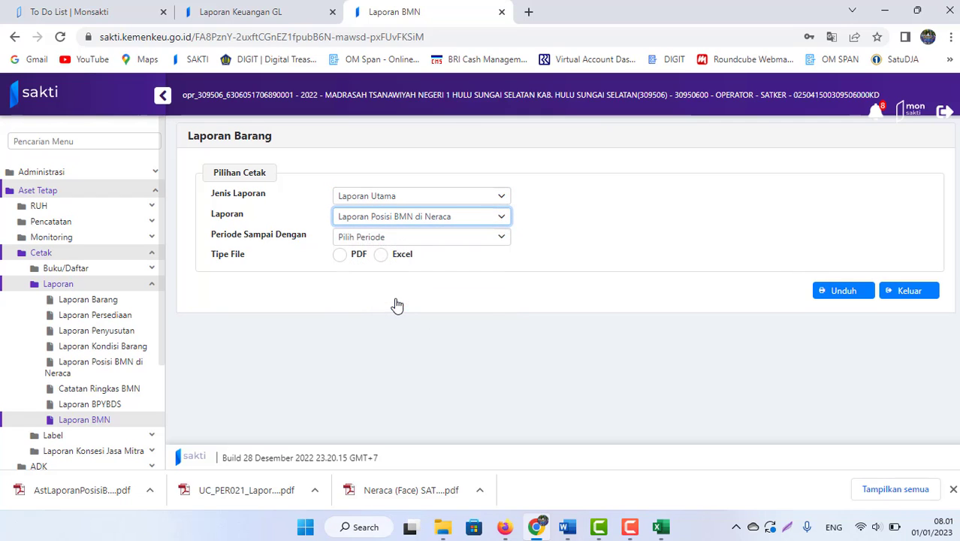
# Set the report period up to 2022-12 and download it as a PDF
pyautogui.click(384, 238)
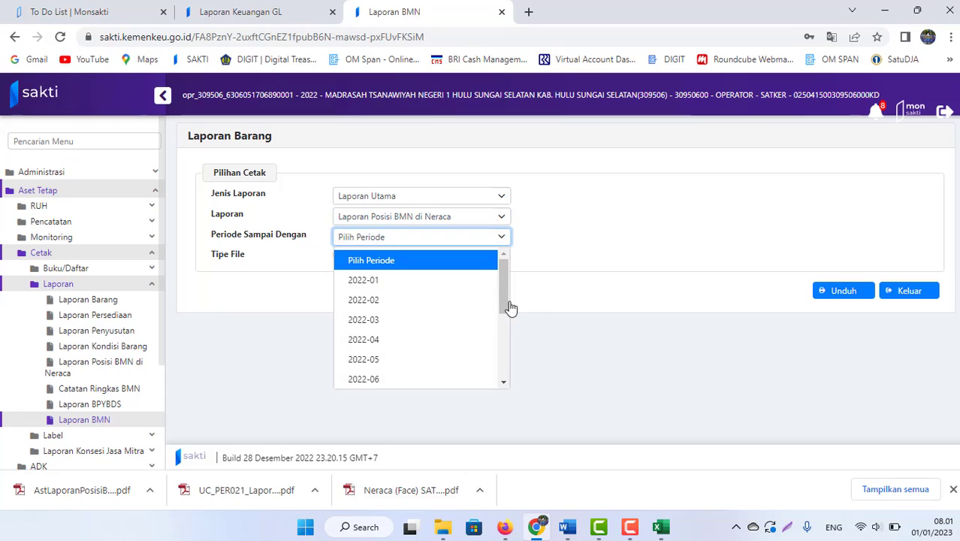
pyautogui.moveTo(510, 306); pyautogui.dragTo(508, 379)
pyautogui.click(372, 340)
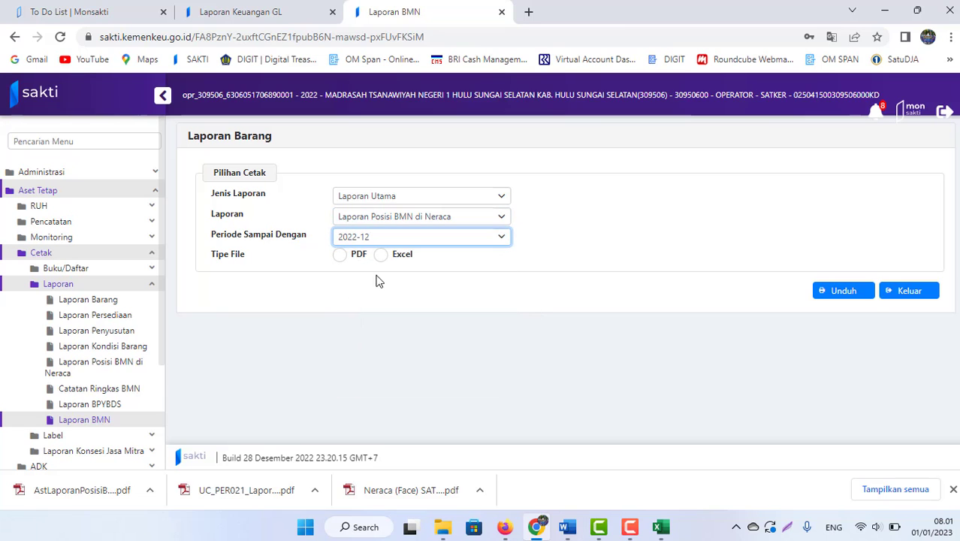
pyautogui.click(340, 255)
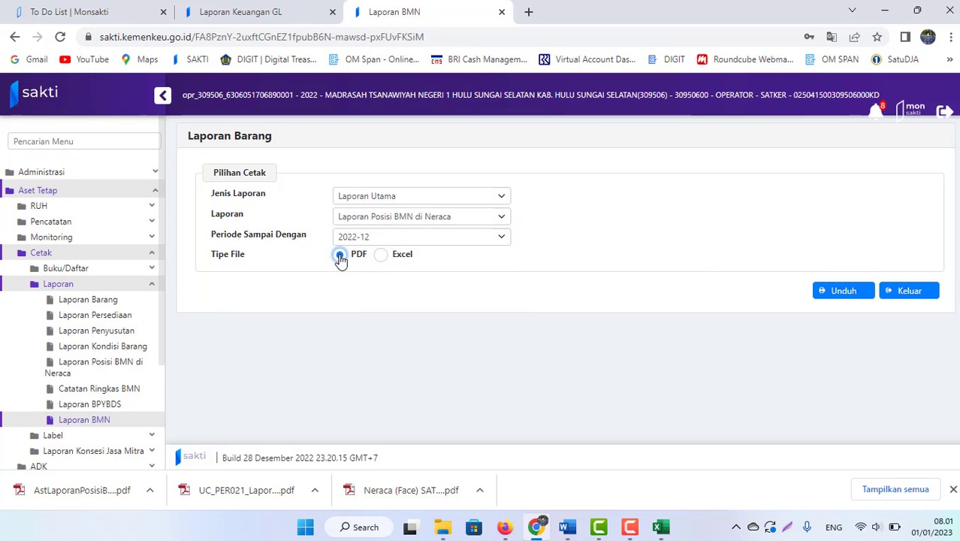
pyautogui.click(837, 297)
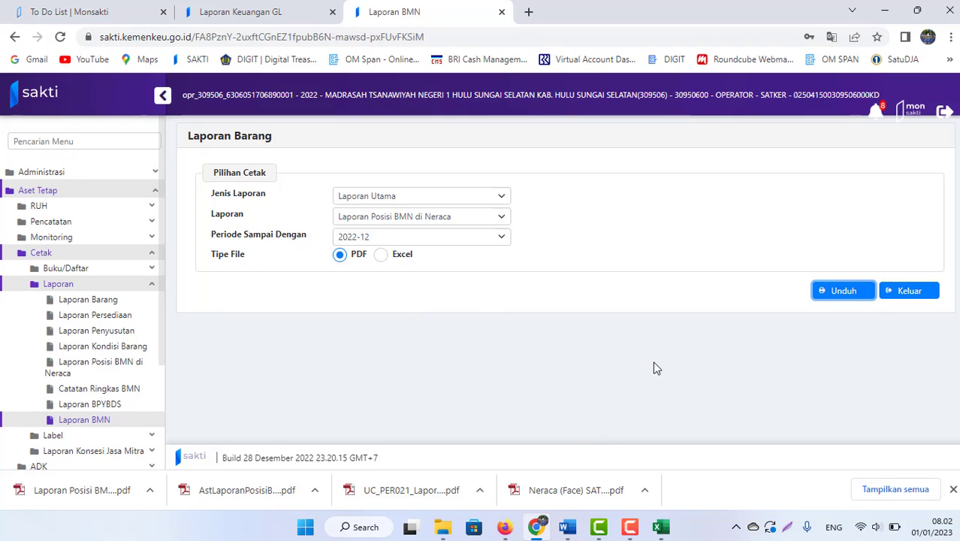
# Show the downloaded reports in their folder and review the asset figures in Neraca (Face) SATKER (16).pdf
pyautogui.click(651, 497)
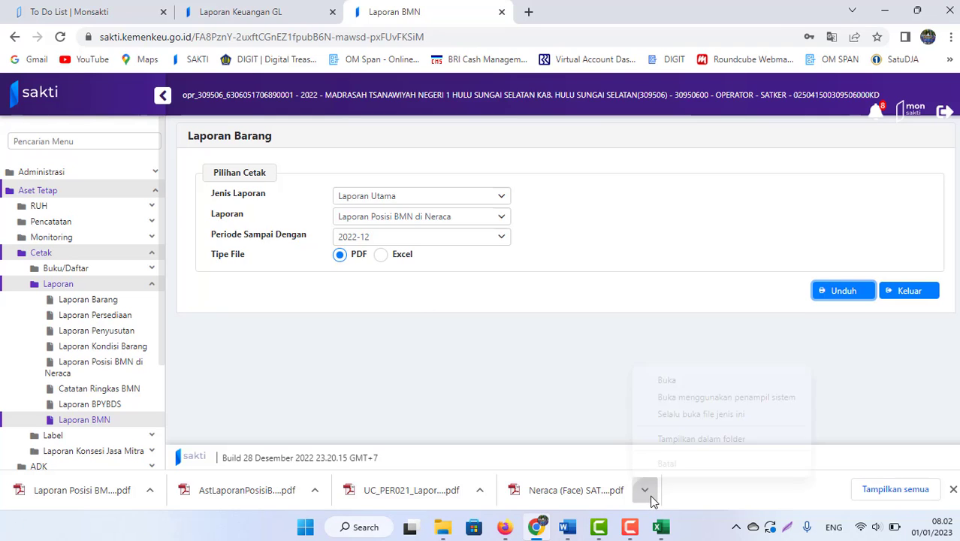
pyautogui.click(727, 439)
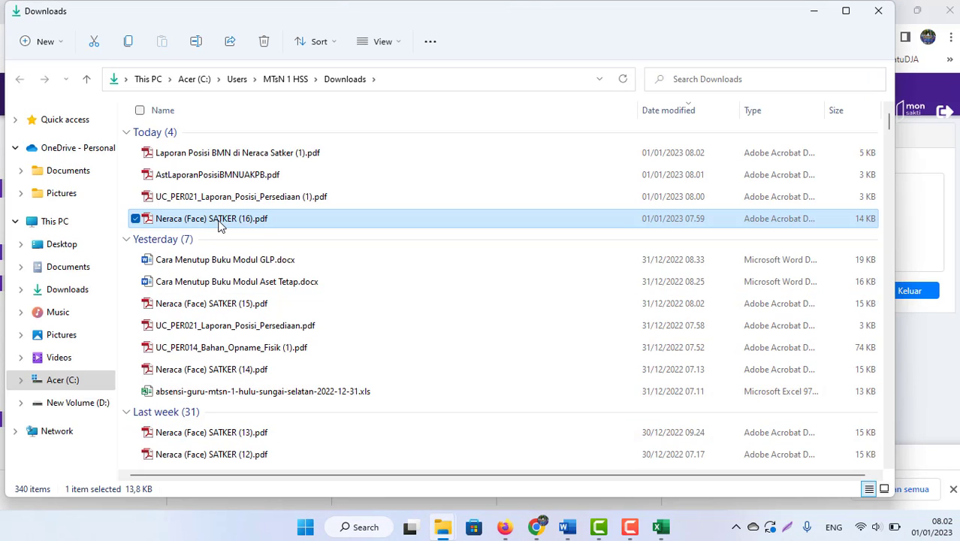
pyautogui.doubleClick(207, 219)
pyautogui.rightClick(207, 218)
pyautogui.click(208, 223)
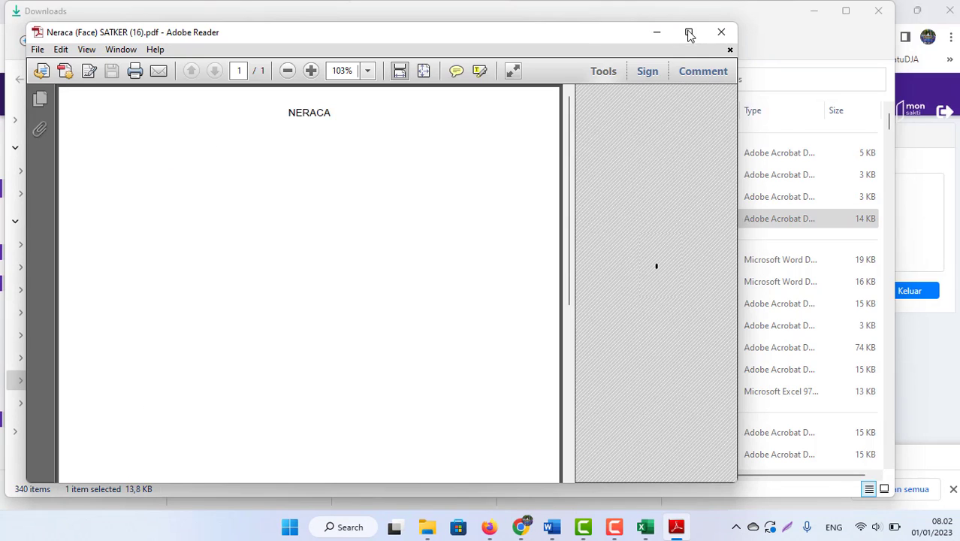
pyautogui.click(690, 34)
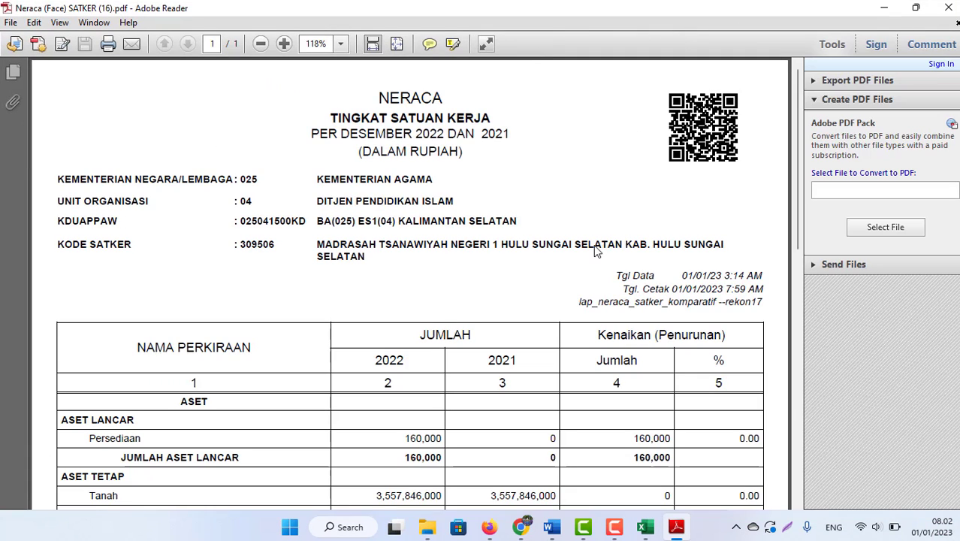
pyautogui.scroll(-3, 594, 248)
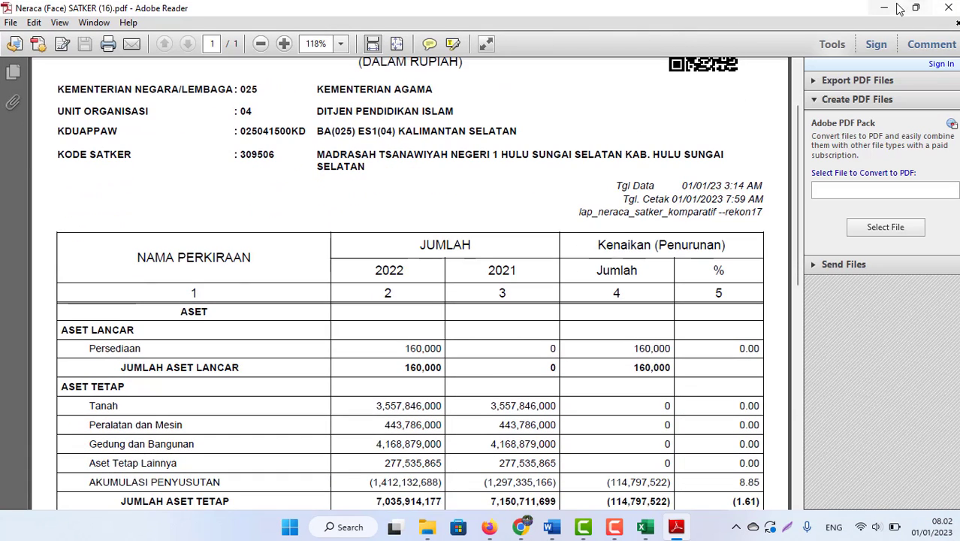
pyautogui.click(898, 9)
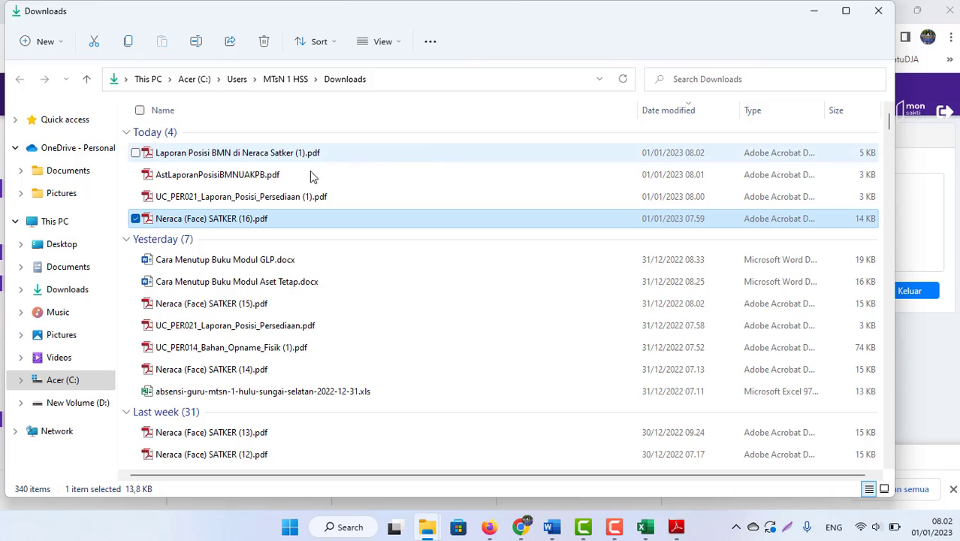
# Open UC_PER021_Laporan_Posisi_Persediaan (1).pdf in full view and highlight the Barang Konsumsi value
pyautogui.click(244, 199)
pyautogui.doubleClick(243, 198)
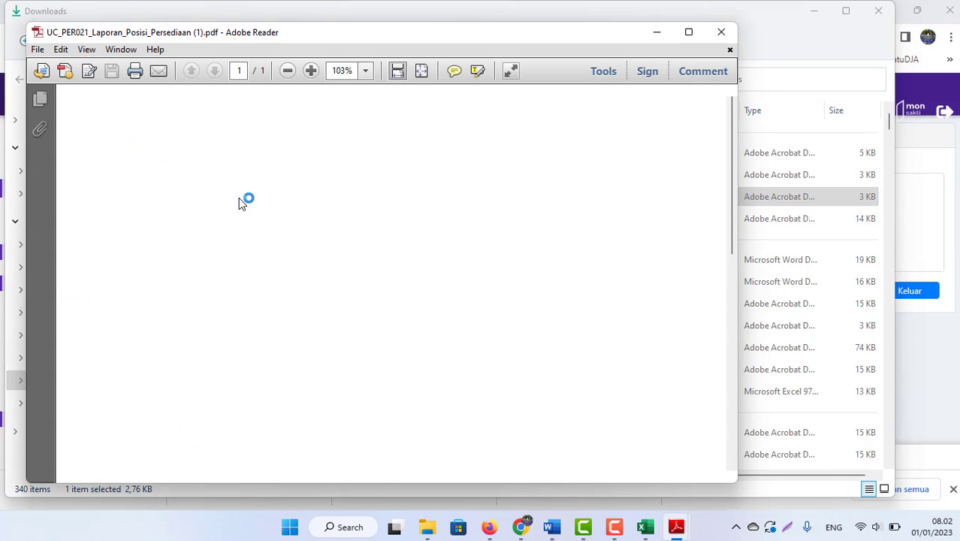
pyautogui.click(690, 33)
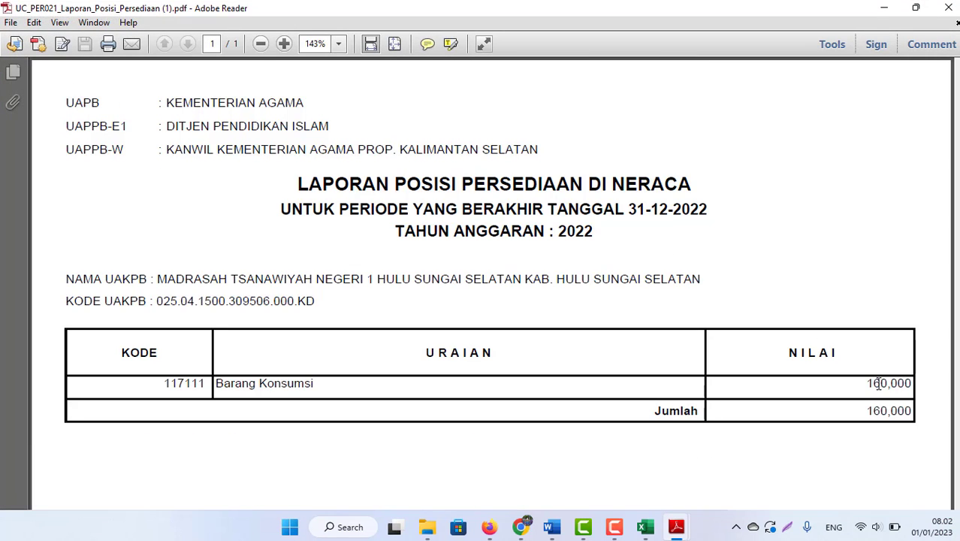
pyautogui.moveTo(862, 385); pyautogui.dragTo(911, 384)
# Compare the inventory report's value with the 2022 Persediaan amount in the Neraca (Face), then return to the Downloads folder
pyautogui.moveTo(676, 526)
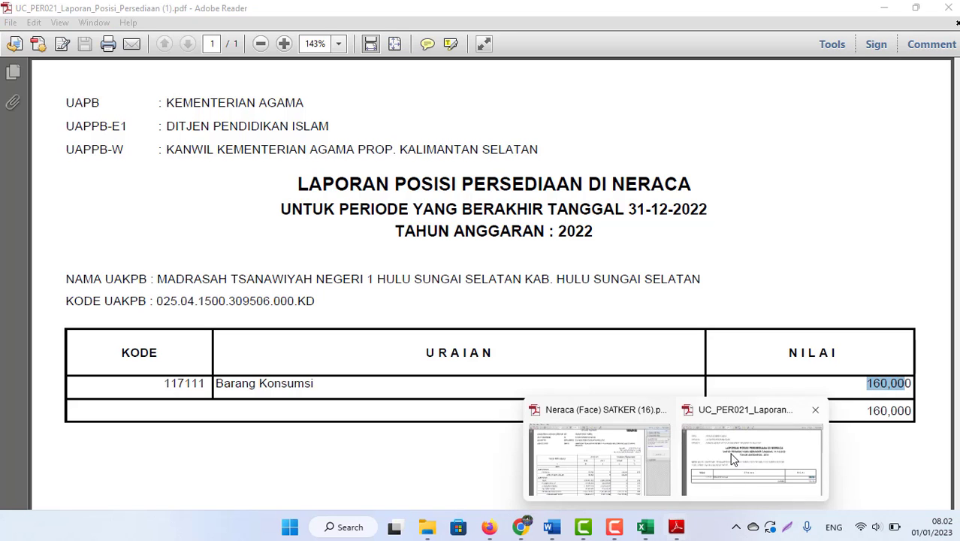
pyautogui.click(619, 455)
pyautogui.moveTo(392, 343); pyautogui.dragTo(453, 347)
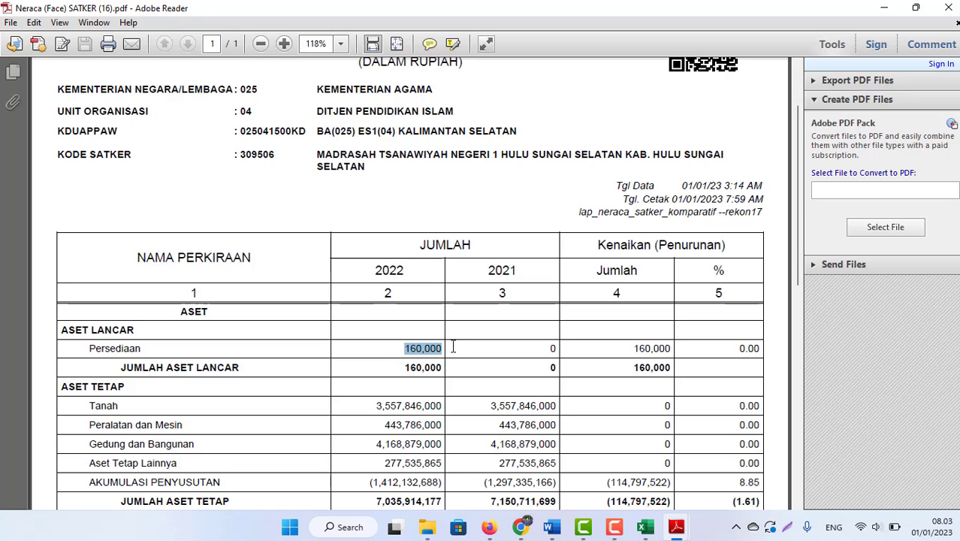
pyautogui.hotkey('alt', 'Tab')
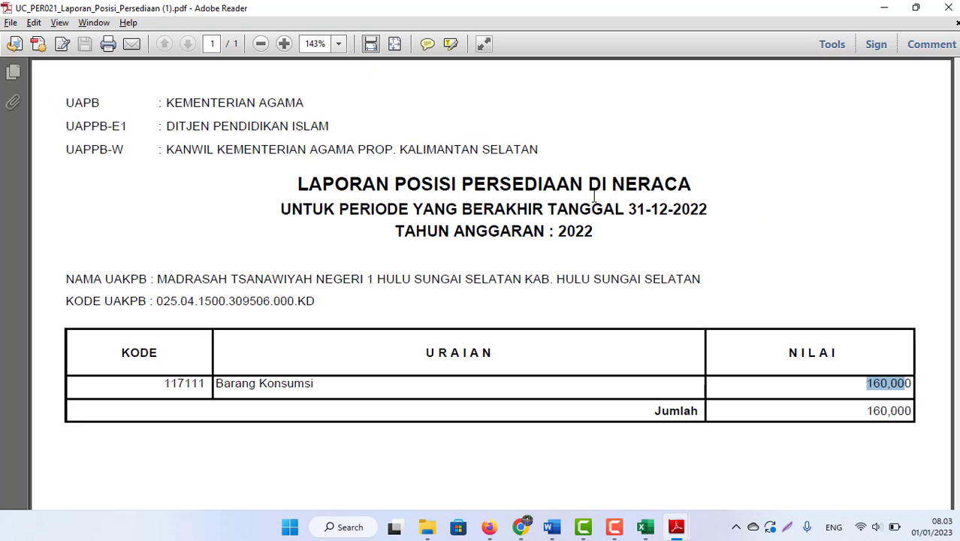
pyautogui.click(887, 10)
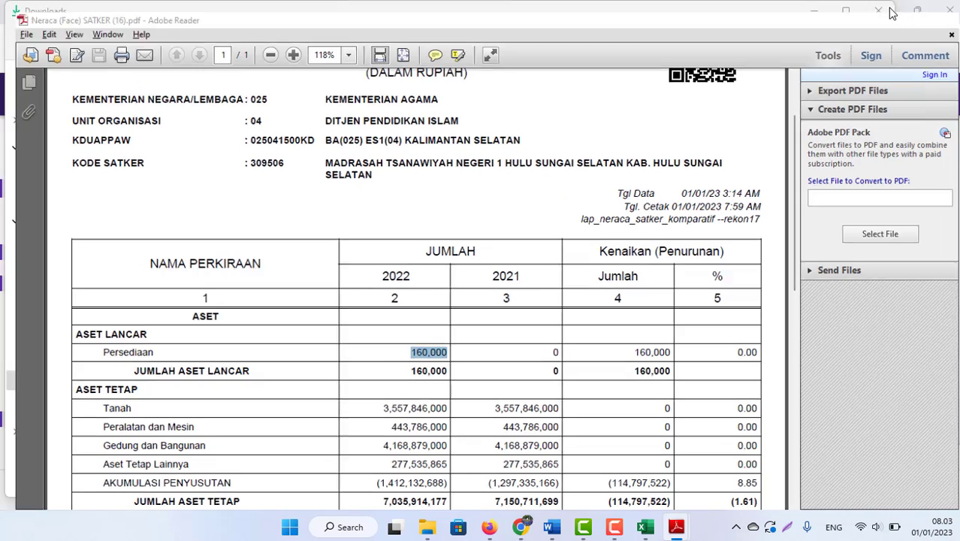
pyautogui.click(887, 10)
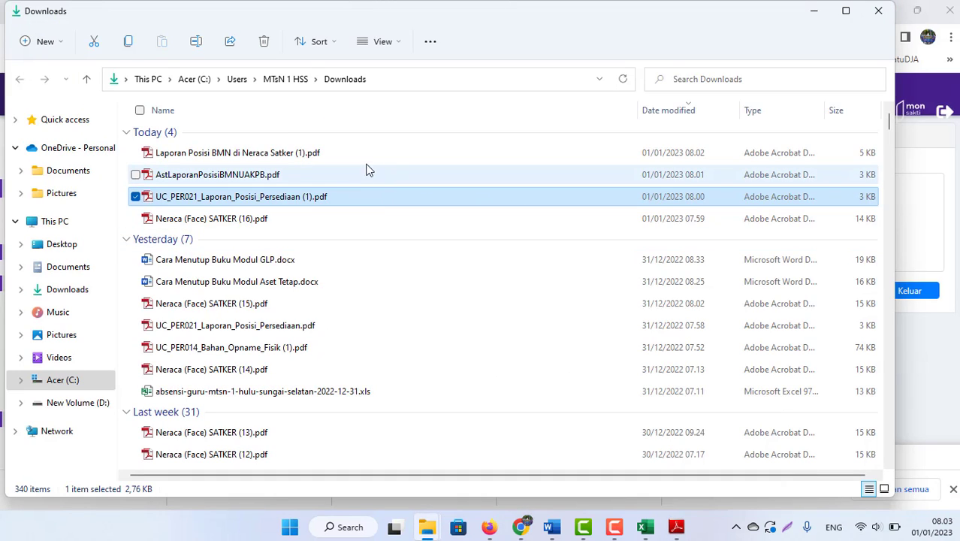
# Open Laporan Posisi BMN di Neraca Satker (1).pdf and check its Barang Konsumsi amount
pyautogui.doubleClick(223, 155)
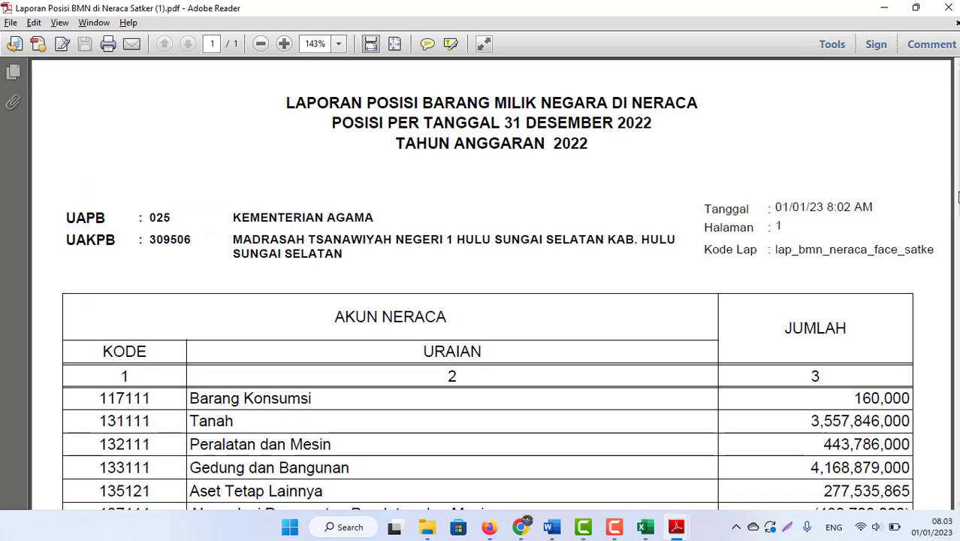
pyautogui.scroll(-3, 473, 331)
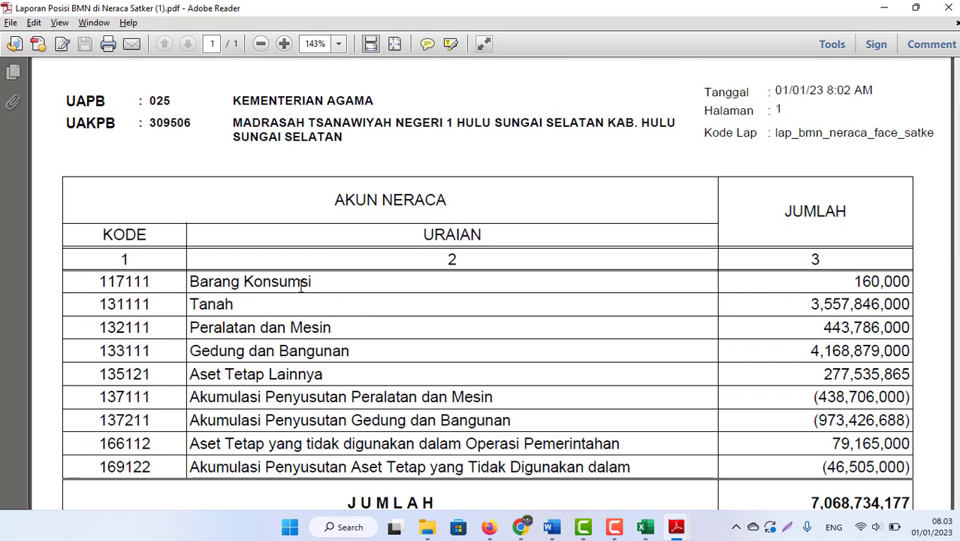
pyautogui.moveTo(851, 281); pyautogui.dragTo(918, 281)
pyautogui.click(884, 7)
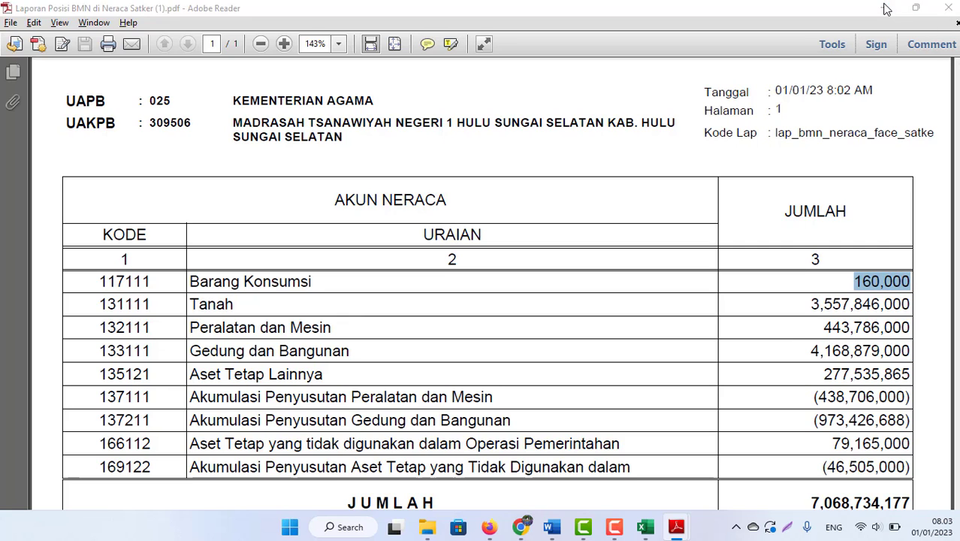
# Open AstLaporanPosisiBMNUAKPB.pdf and highlight the JUMLAH total of the fixed asset accounts
pyautogui.doubleClick(224, 175)
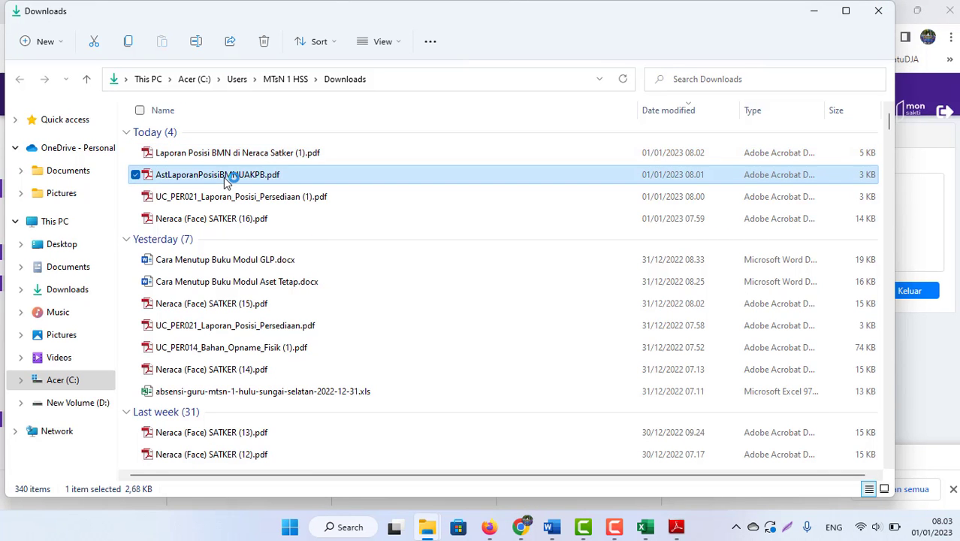
pyautogui.scroll(-3, 800, 229)
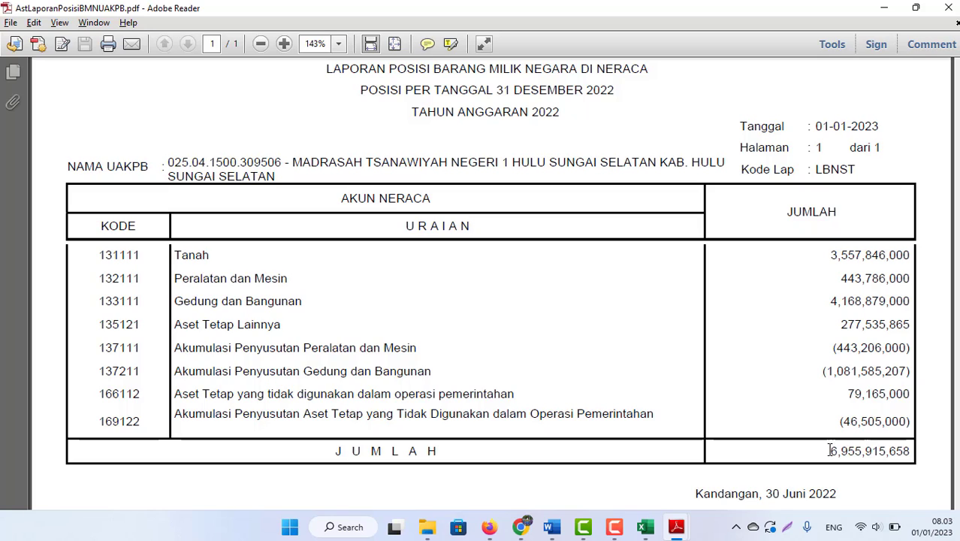
pyautogui.moveTo(839, 449); pyautogui.dragTo(915, 450)
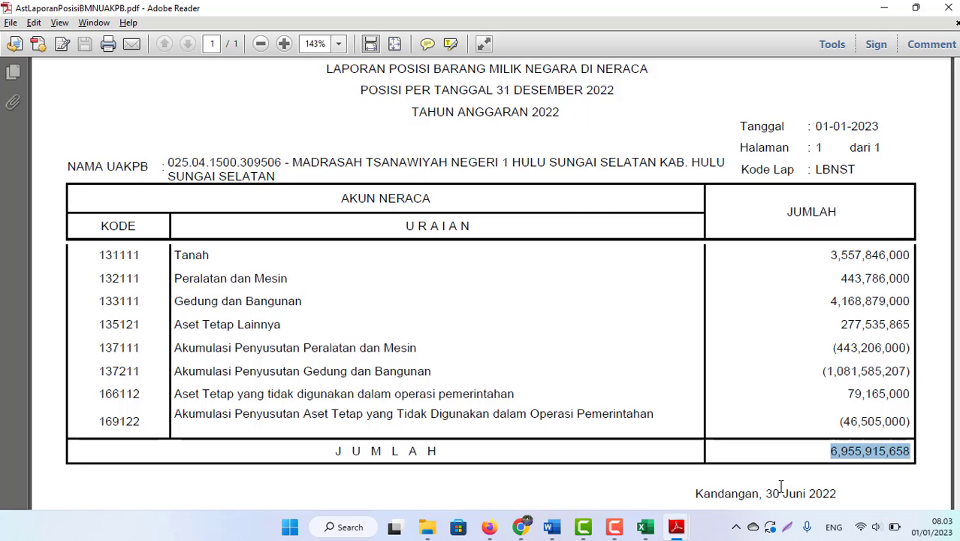
# Return to Laporan Posisi BMN di Neraca Satker (1).pdf and highlight its JUMLAH total and Barang Konsumsi amount
pyautogui.click(685, 527)
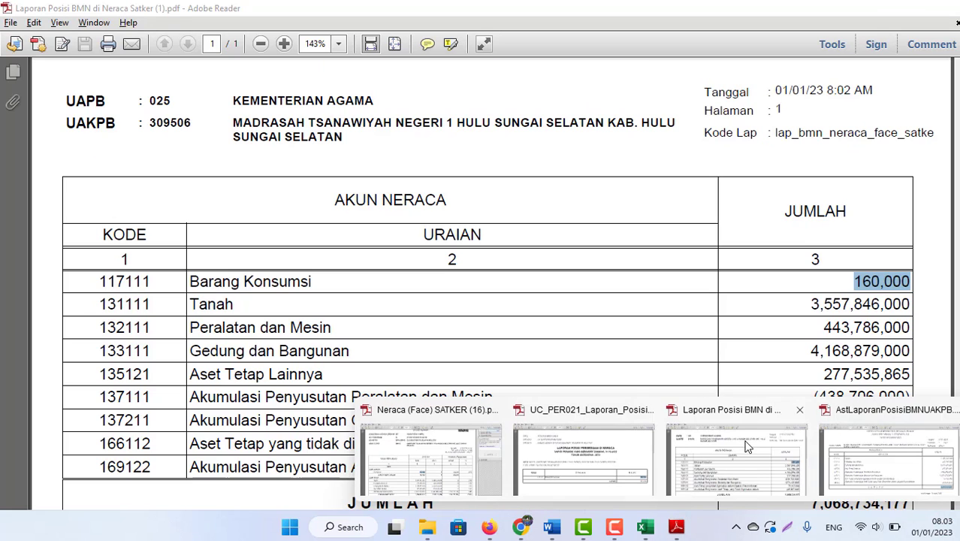
pyautogui.click(744, 450)
pyautogui.scroll(-1, 953, 319)
pyautogui.scroll(-1, 826, 444)
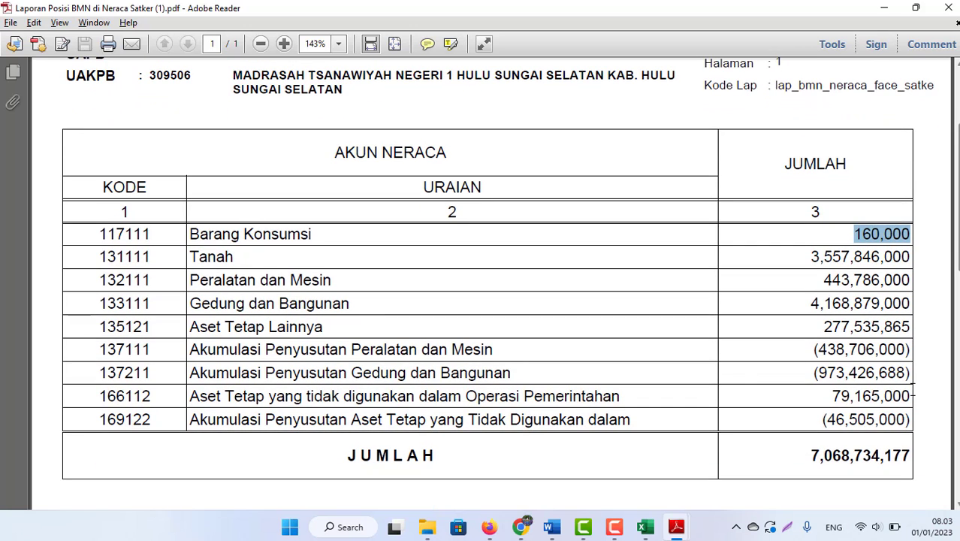
pyautogui.moveTo(810, 455); pyautogui.dragTo(892, 449)
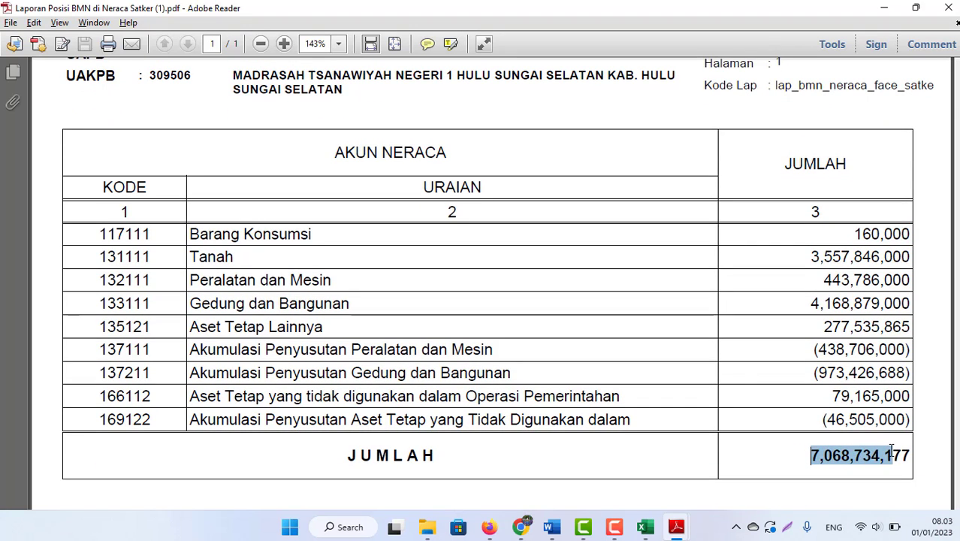
pyautogui.click(914, 453)
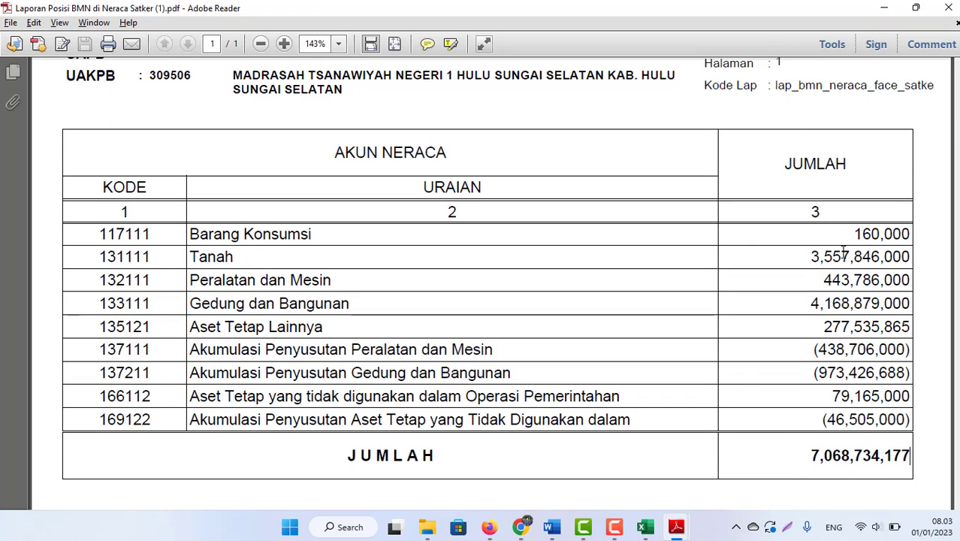
pyautogui.moveTo(834, 234); pyautogui.dragTo(907, 234)
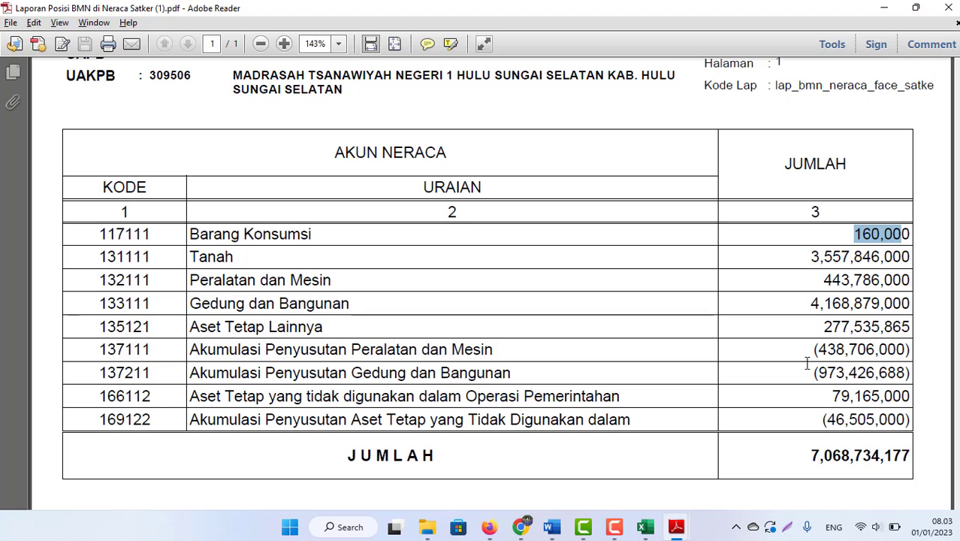
# Compare the Akumulasi Penyusutan Peralatan dan Mesin amount in the satker BMN report with the one in AstLaporanPosisiBMNUAKPB.pdf
pyautogui.moveTo(806, 351); pyautogui.dragTo(913, 351)
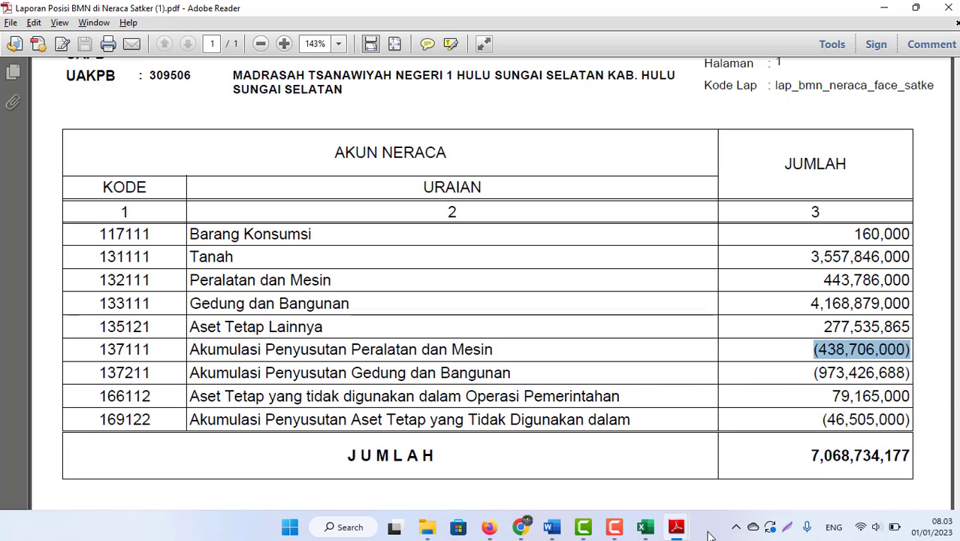
pyautogui.moveTo(677, 537)
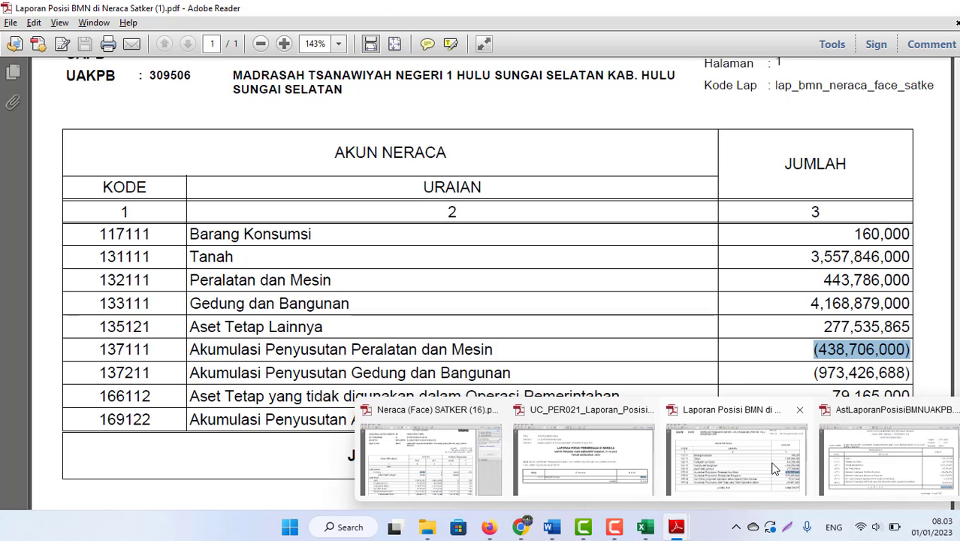
pyautogui.click(921, 454)
pyautogui.moveTo(827, 347); pyautogui.dragTo(914, 351)
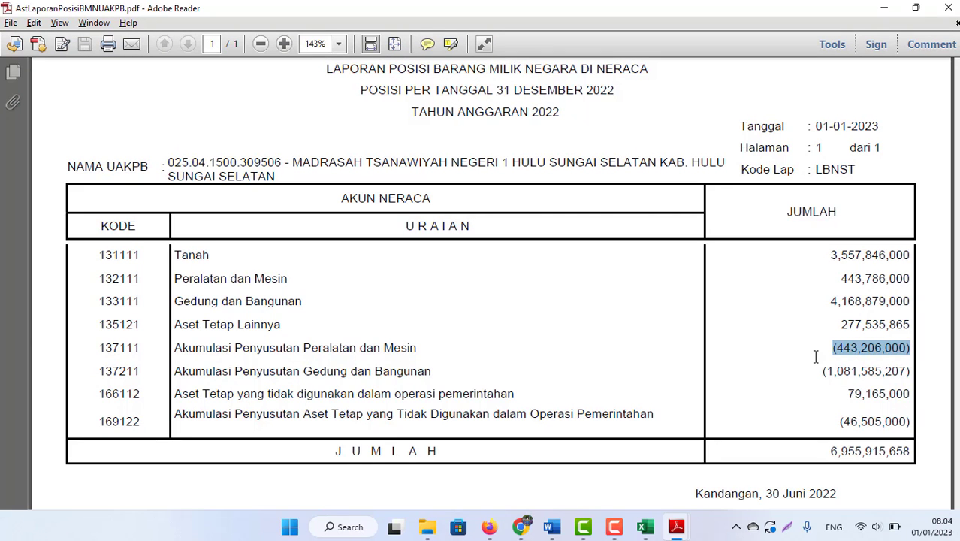
pyautogui.hotkey('alt', 'Tab')
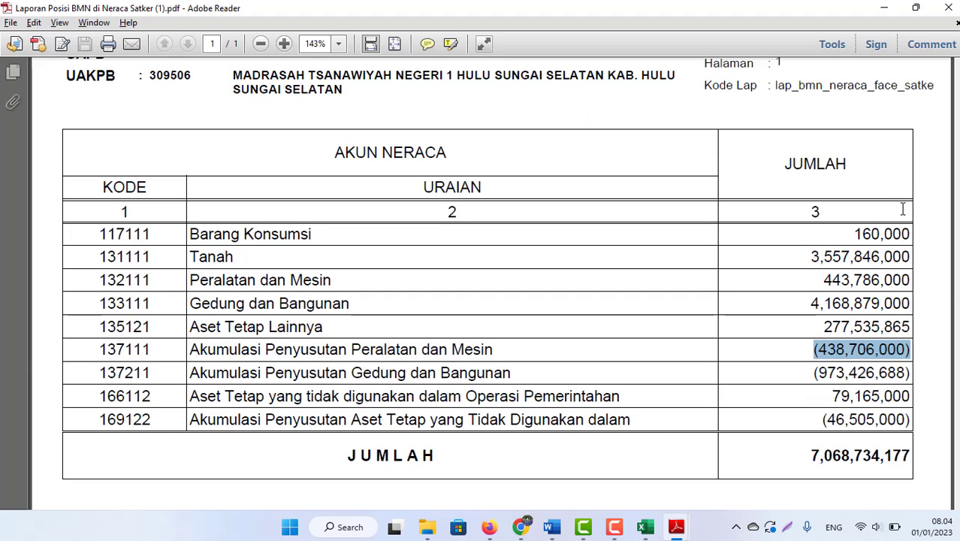
pyautogui.scroll(3, 890, 357)
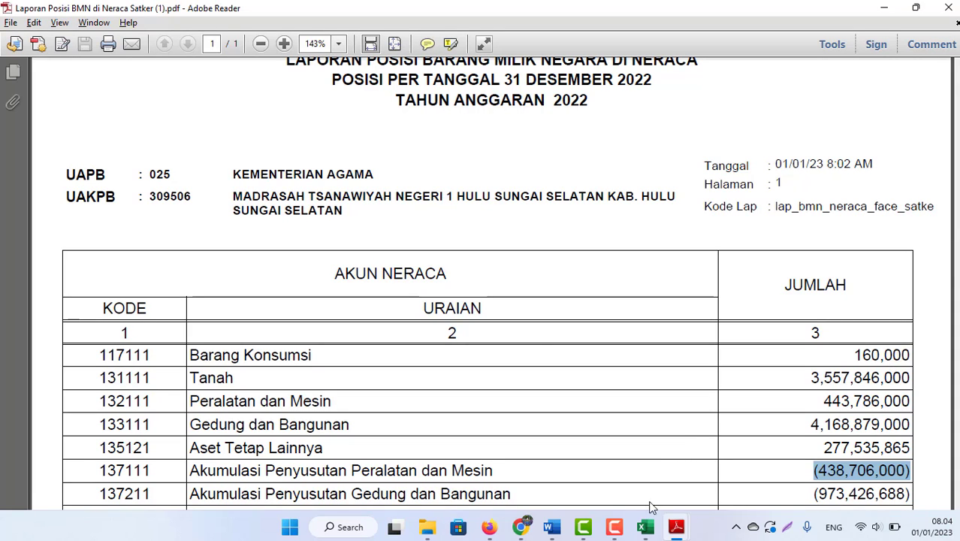
# Bring up Neraca (Face) SATKER (16).pdf and highlight the 2022 JUMLAH ASET amount
pyautogui.click(519, 527)
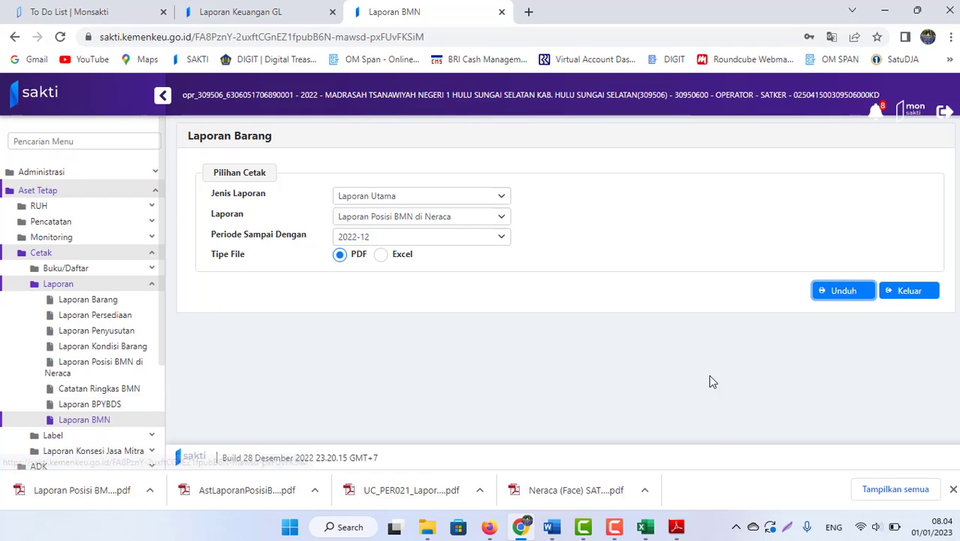
pyautogui.moveTo(674, 530)
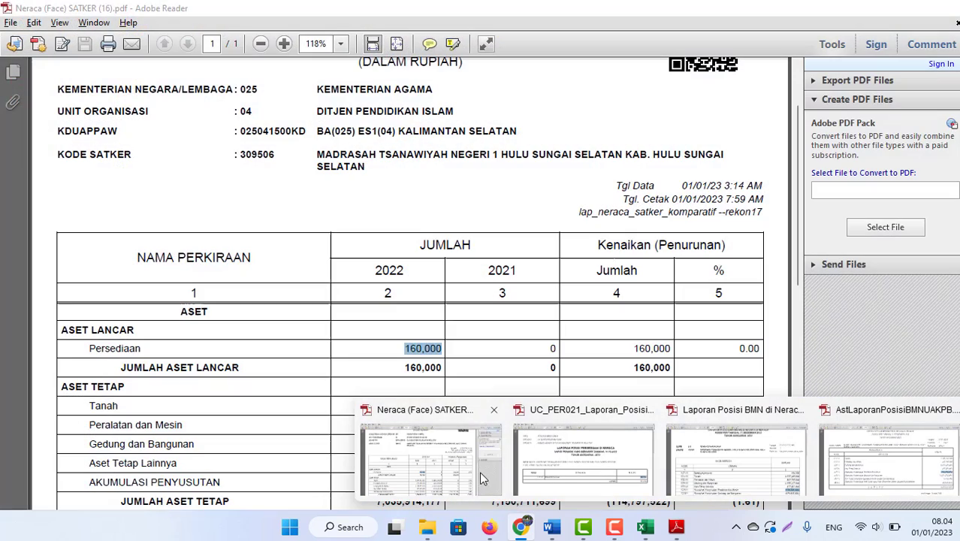
pyautogui.click(480, 472)
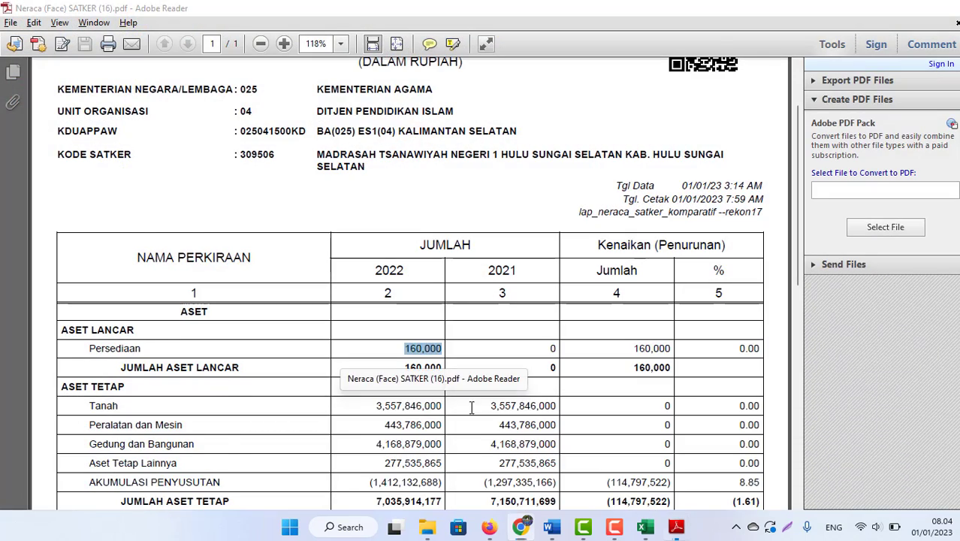
pyautogui.scroll(-3, 436, 473)
pyautogui.moveTo(376, 474); pyautogui.dragTo(454, 474)
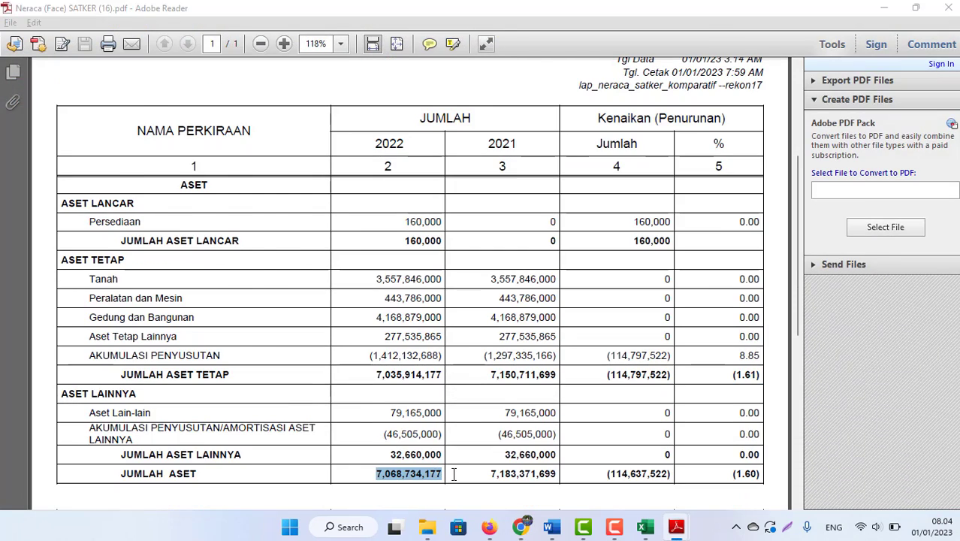
# Compare the JUMLAH total in Laporan Posisi BMN di Neraca Satker (1).pdf with the 2022 JUMLAH ASET in the Neraca (Face)
pyautogui.hotkey('alt', 'Tab')
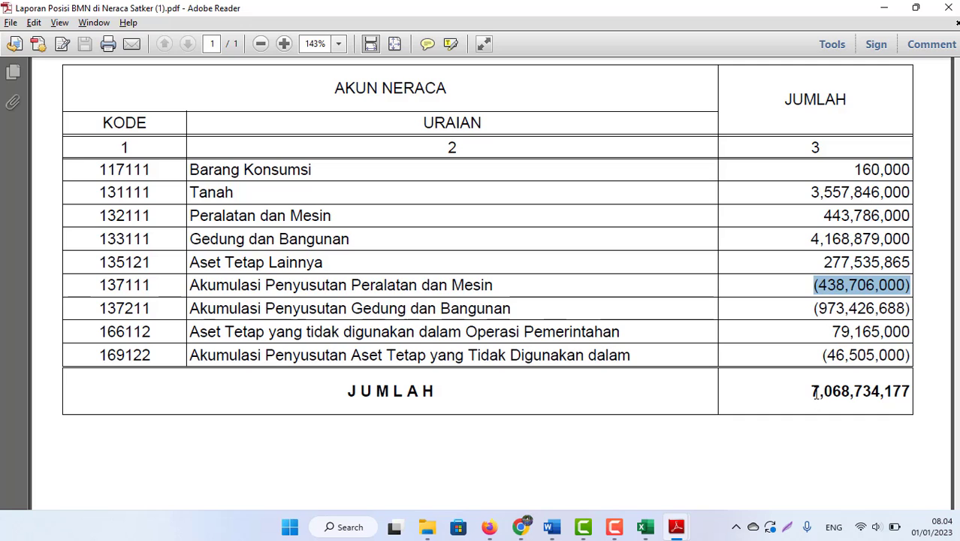
pyautogui.moveTo(812, 393); pyautogui.dragTo(912, 393)
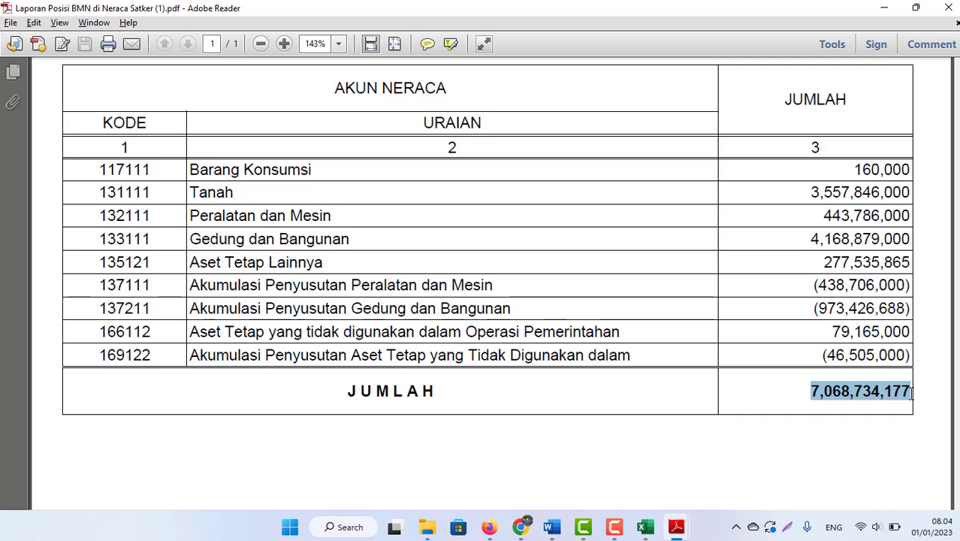
pyautogui.hotkey('alt', 'Tab')
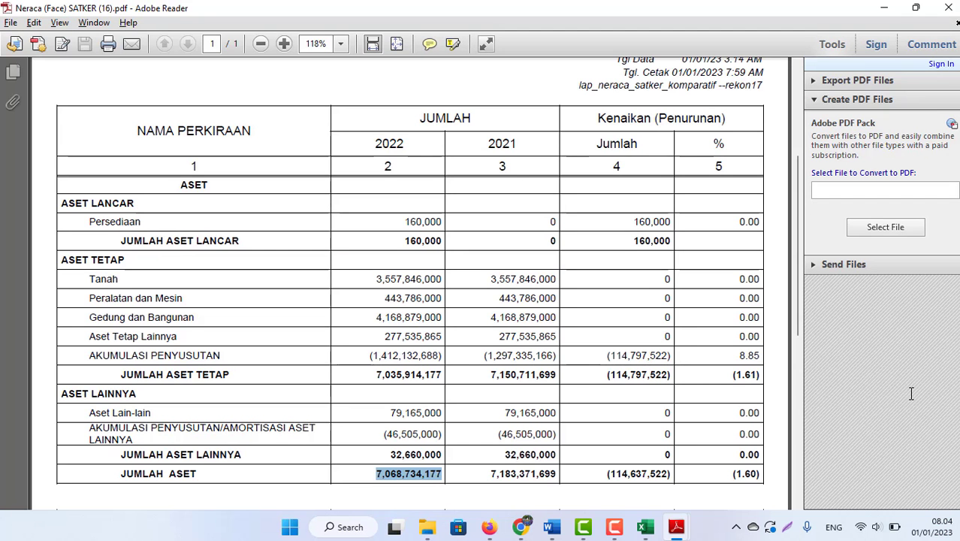
pyautogui.hotkey('alt', 'Tab')
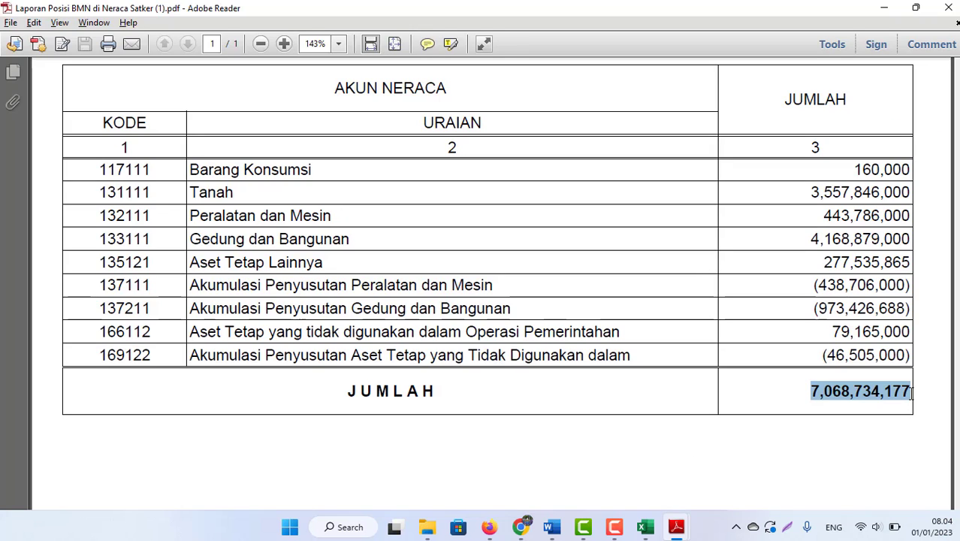
pyautogui.hotkey('alt', 'Tab')
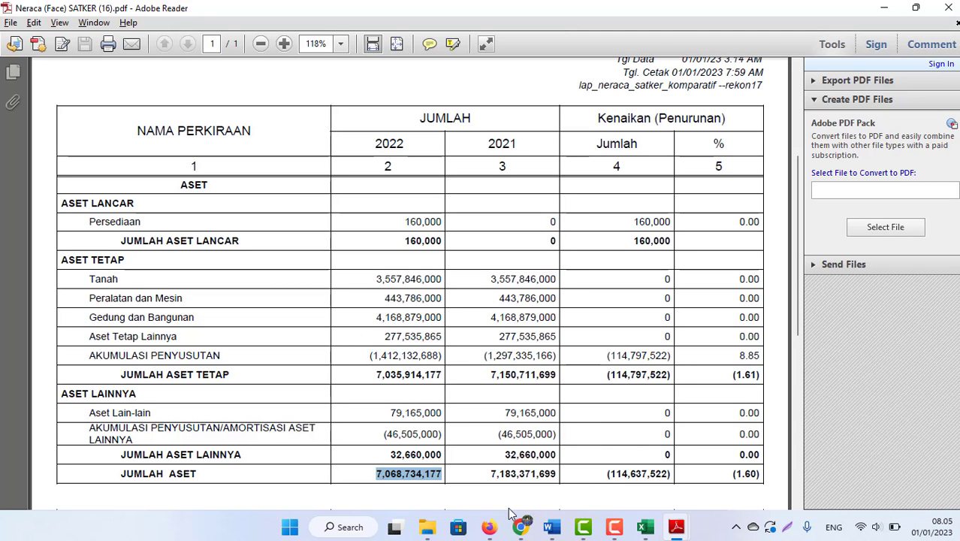
# Switch to Catatan Rekon Des 2022.docx in Word and read the "Penting!!!" note on Neraca GLP updates
pyautogui.click(552, 527)
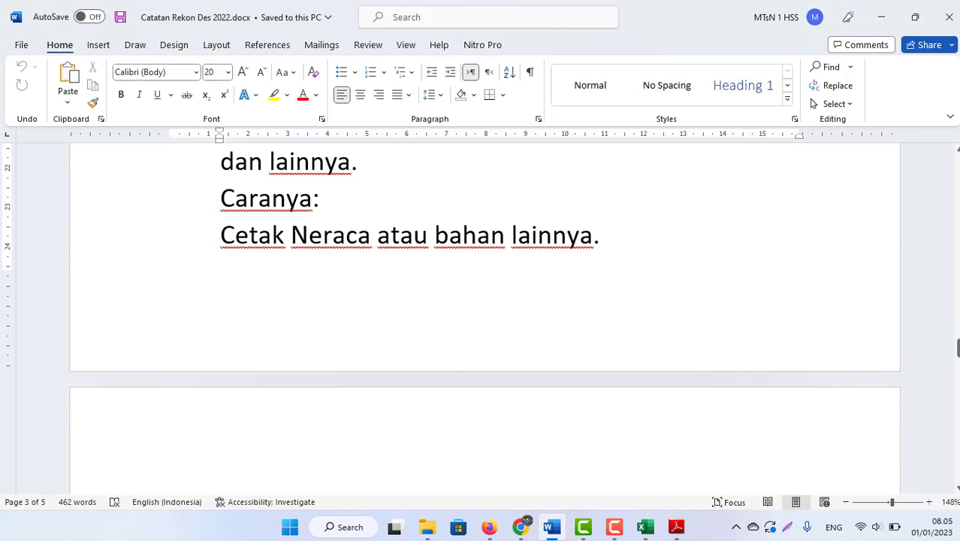
pyautogui.moveTo(959, 348)
pyautogui.mouseDown()
pyautogui.moveTo(957, 320)
pyautogui.moveTo(957, 360)
pyautogui.mouseUp()
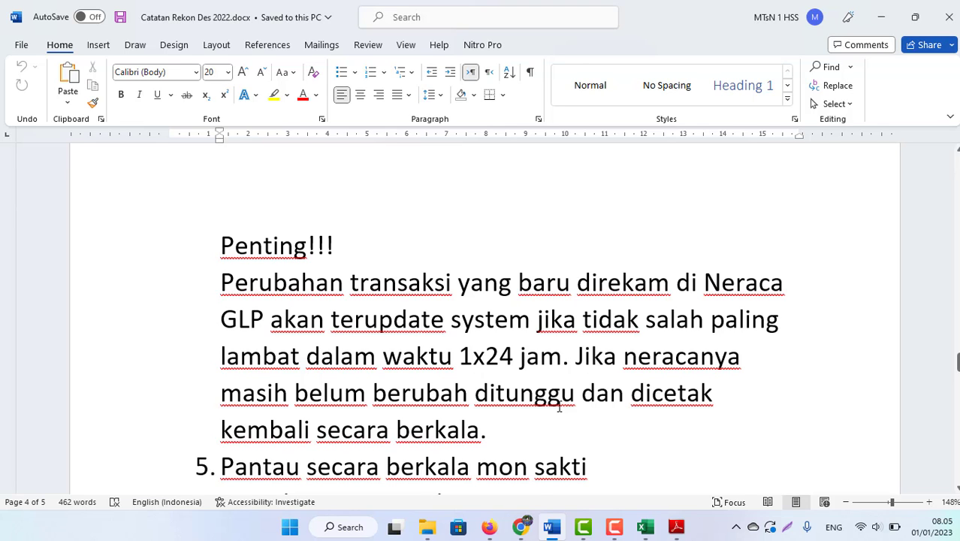
pyautogui.click(520, 527)
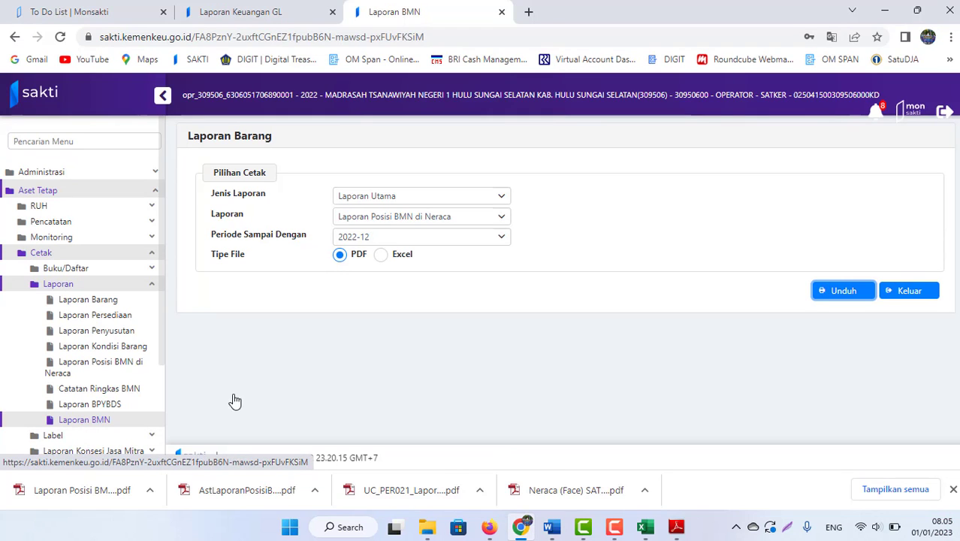
pyautogui.click(550, 529)
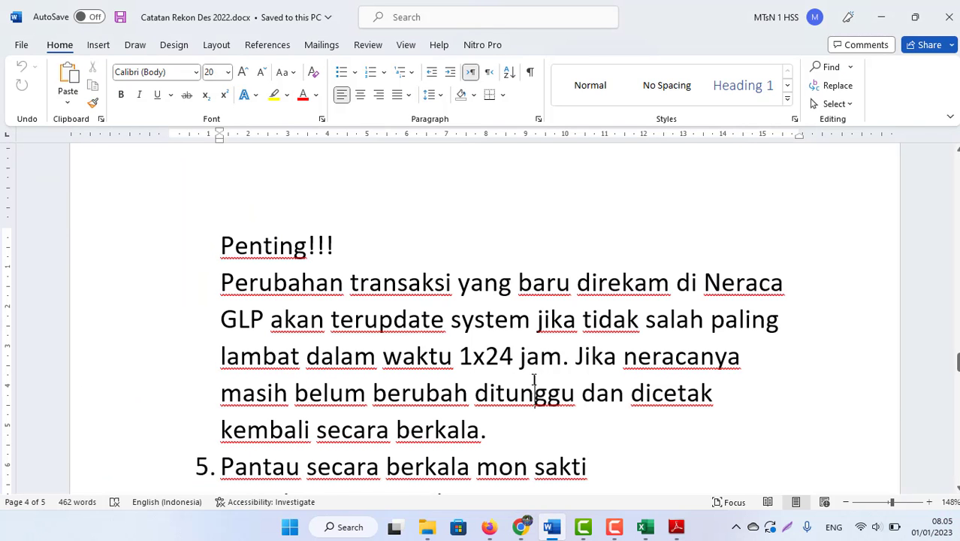
# Read item 5 of the notes, on monitoring mon sakti, its Rekonsiliasi menu and the to do list
pyautogui.press('Down')
pyautogui.press('Down')
pyautogui.press('Down')
pyautogui.press('Down')
pyautogui.press('Down')
pyautogui.press('Down')
pyautogui.press('Down')
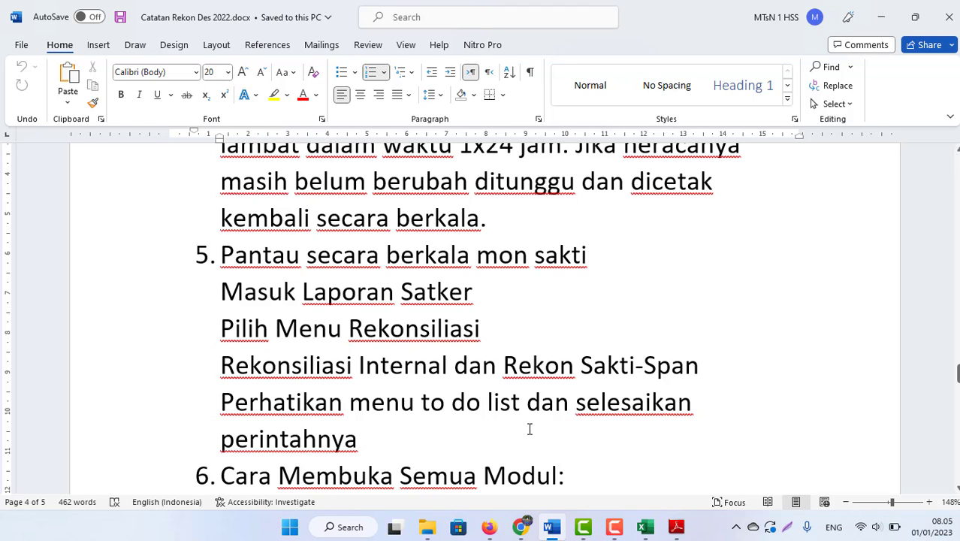
pyautogui.scroll(-1, 529, 427)
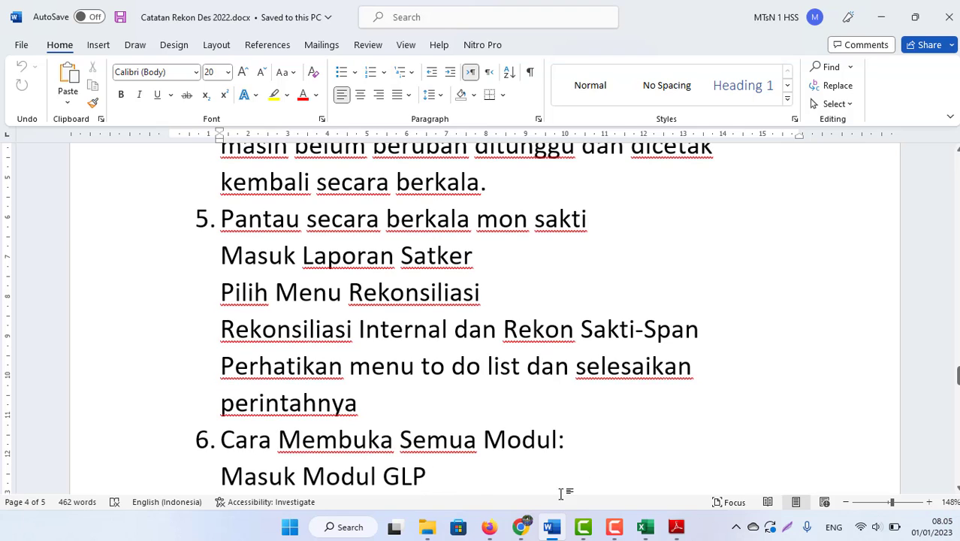
# Switch to Monsakti in Chrome, go back to the Rekonsiliasi SAKTI - SPAN page and dismiss the downloads bar
pyautogui.click(521, 529)
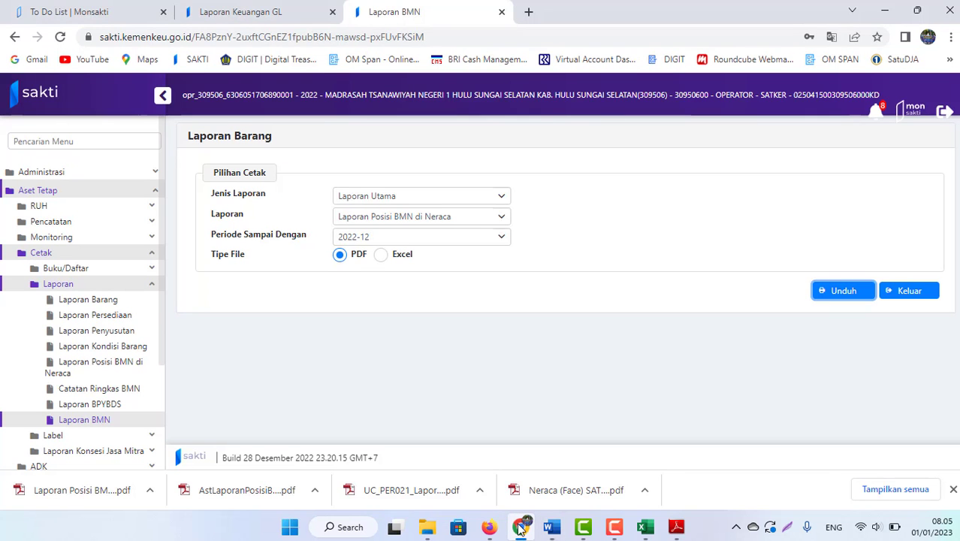
pyautogui.click(85, 10)
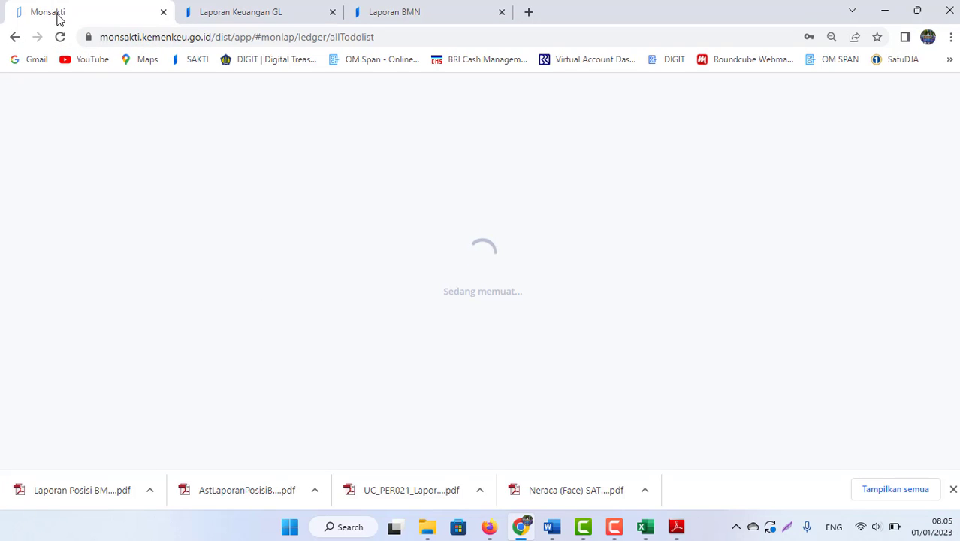
pyautogui.click(14, 41)
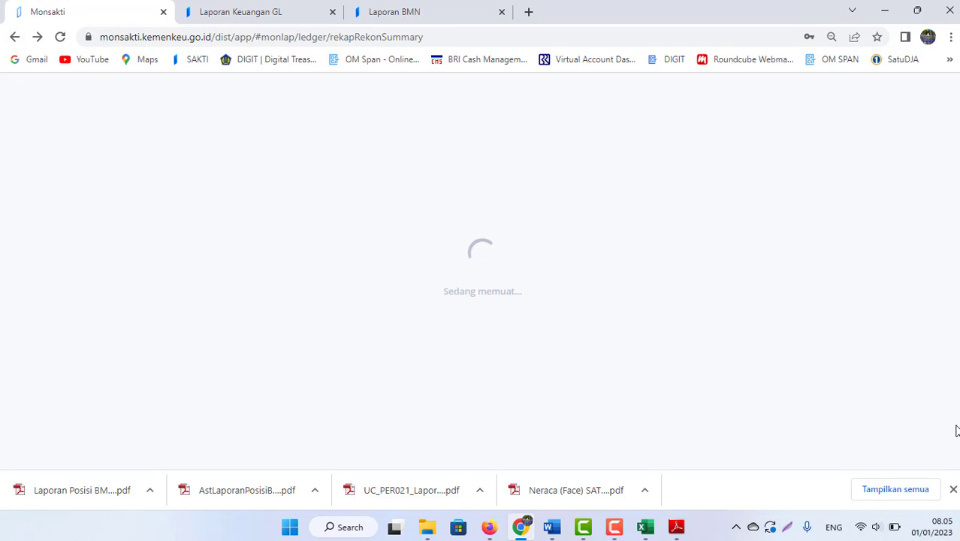
pyautogui.click(954, 489)
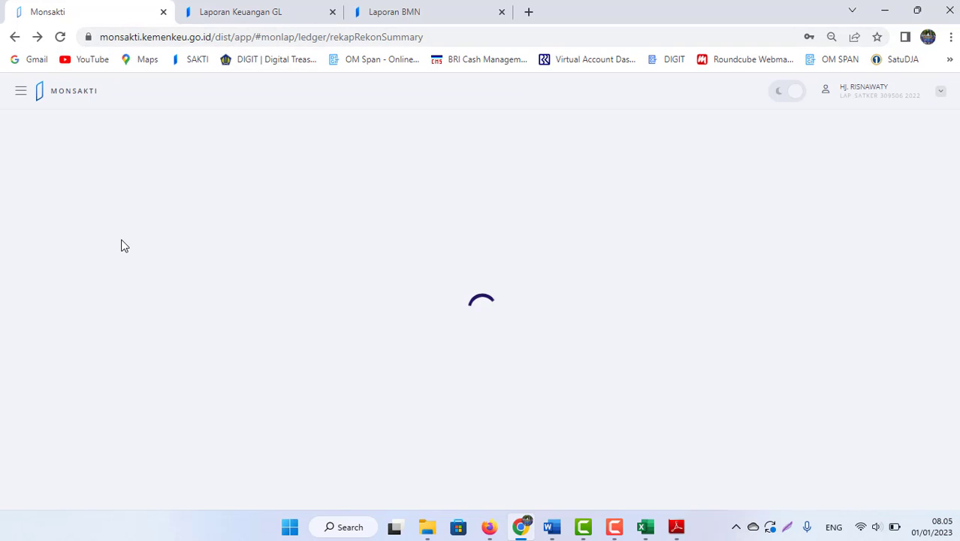
# Look at the Rekonsiliasi options, and review the SAKTI - SPAN reconciliation status for each period through 2022-12
pyautogui.click(863, 99)
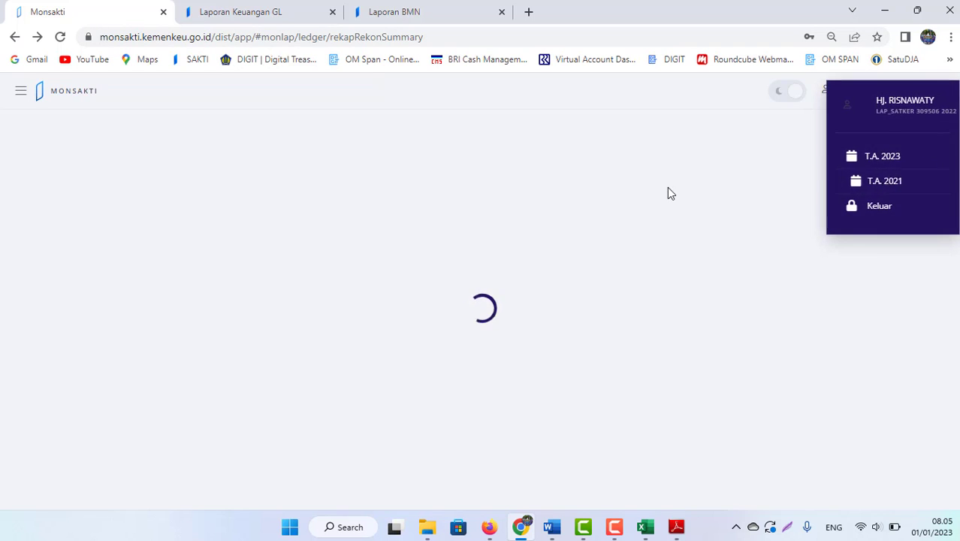
pyautogui.click(21, 91)
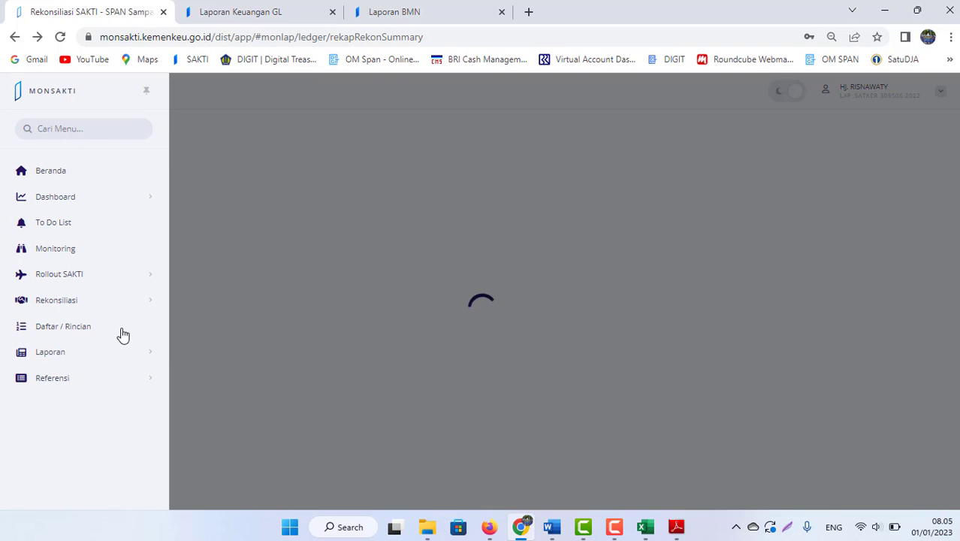
pyautogui.click(70, 300)
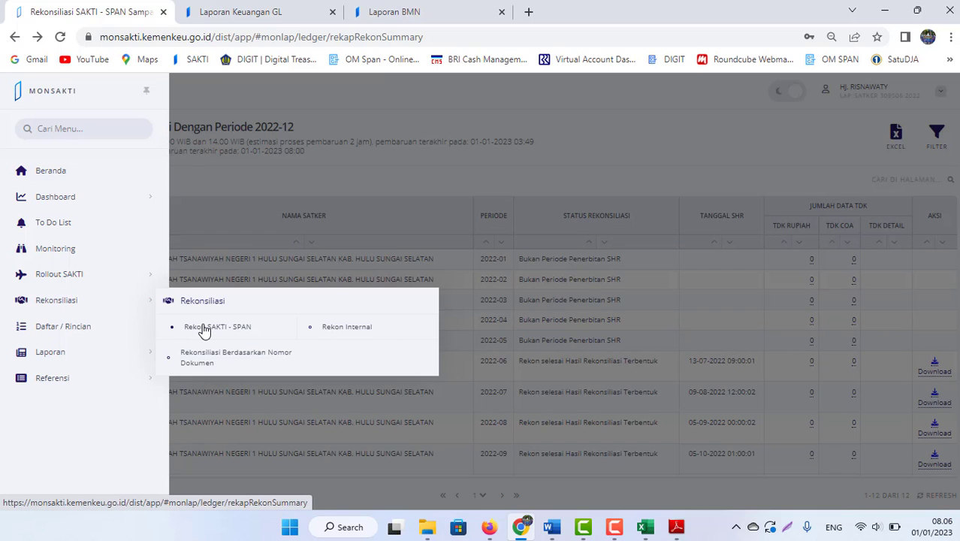
pyautogui.click(532, 253)
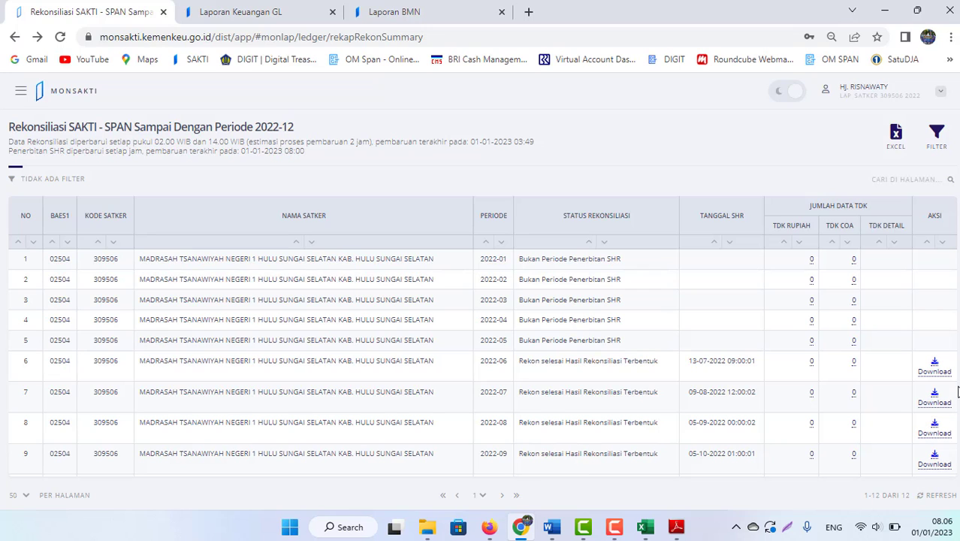
pyautogui.scroll(-2, 954, 390)
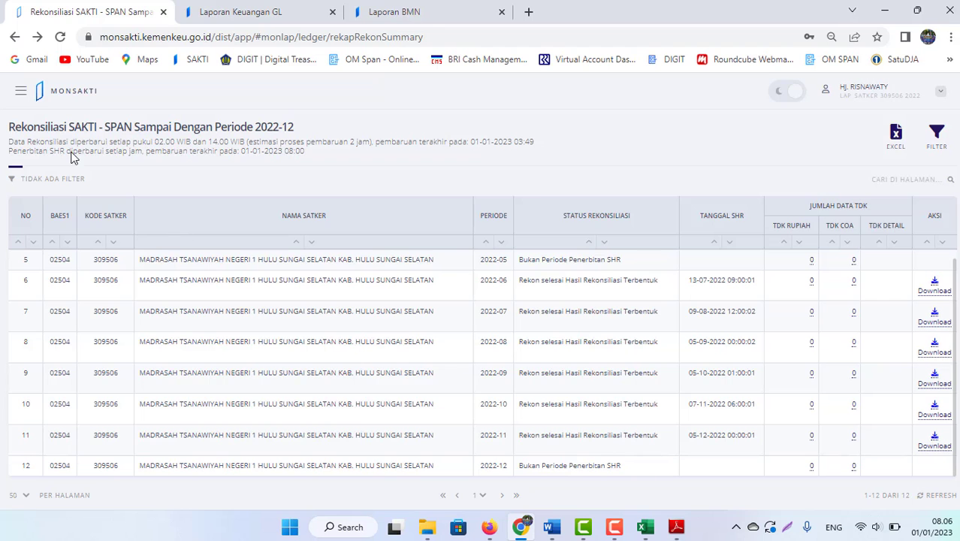
# Open Rekon Internal in Monsakti and compare the period 12 Nilai Neraca, Nilai Subledger and Selisih
pyautogui.click(21, 91)
pyautogui.moveTo(105, 306)
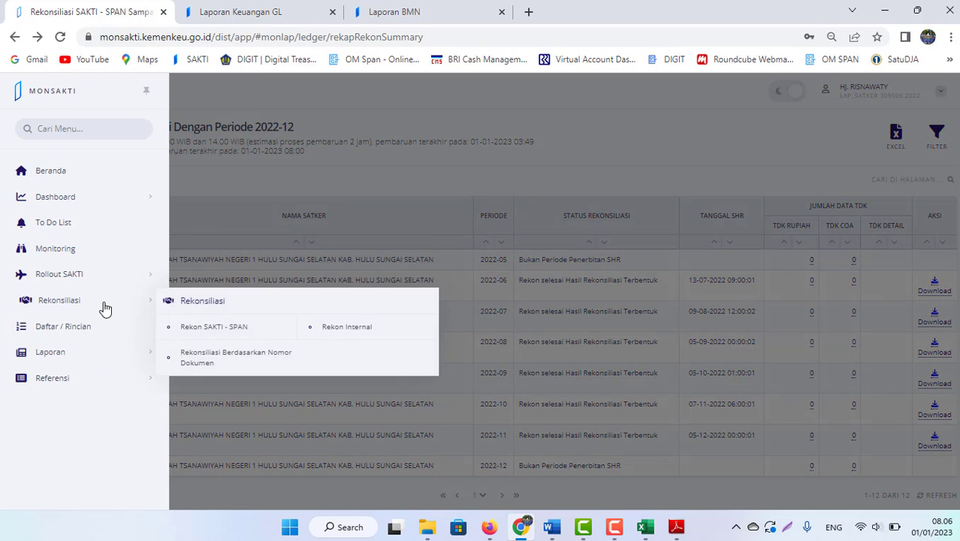
pyautogui.click(348, 328)
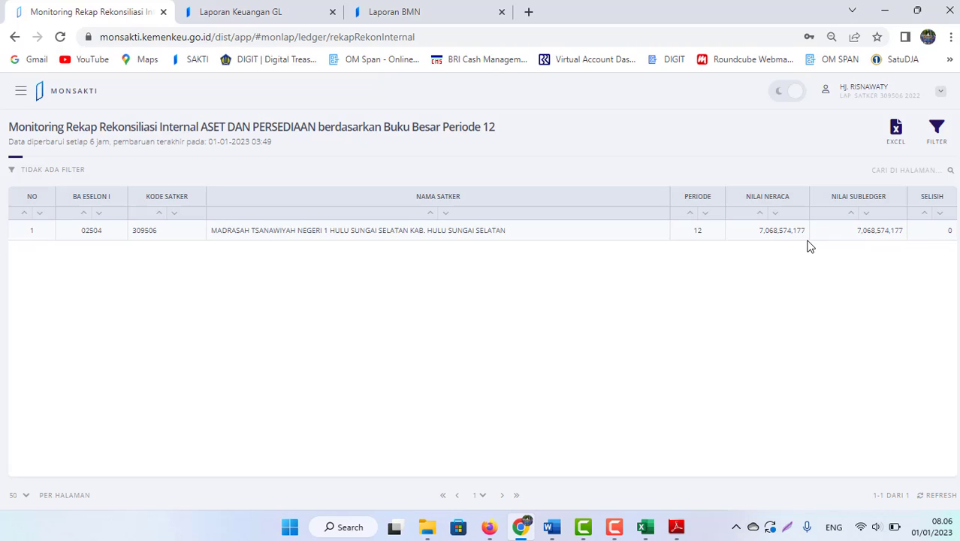
pyautogui.click(615, 529)
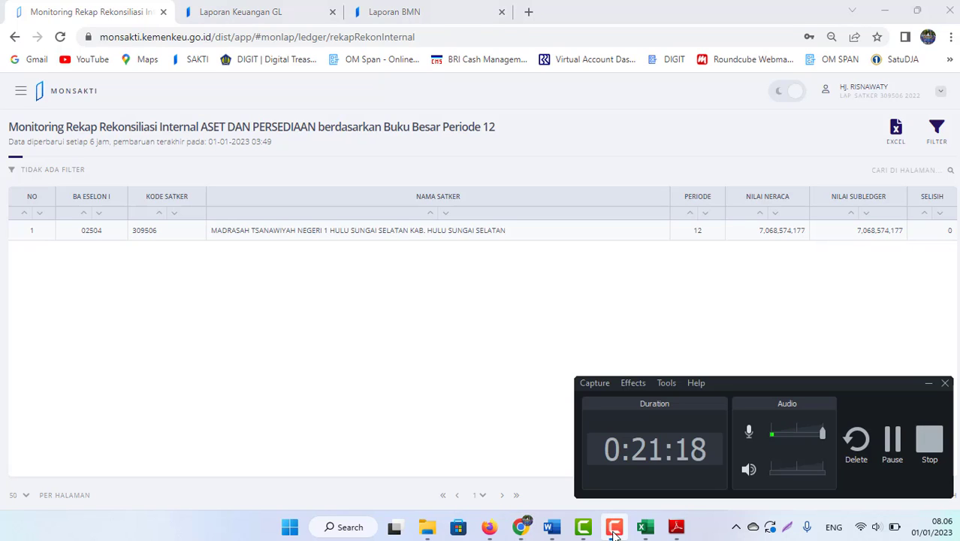